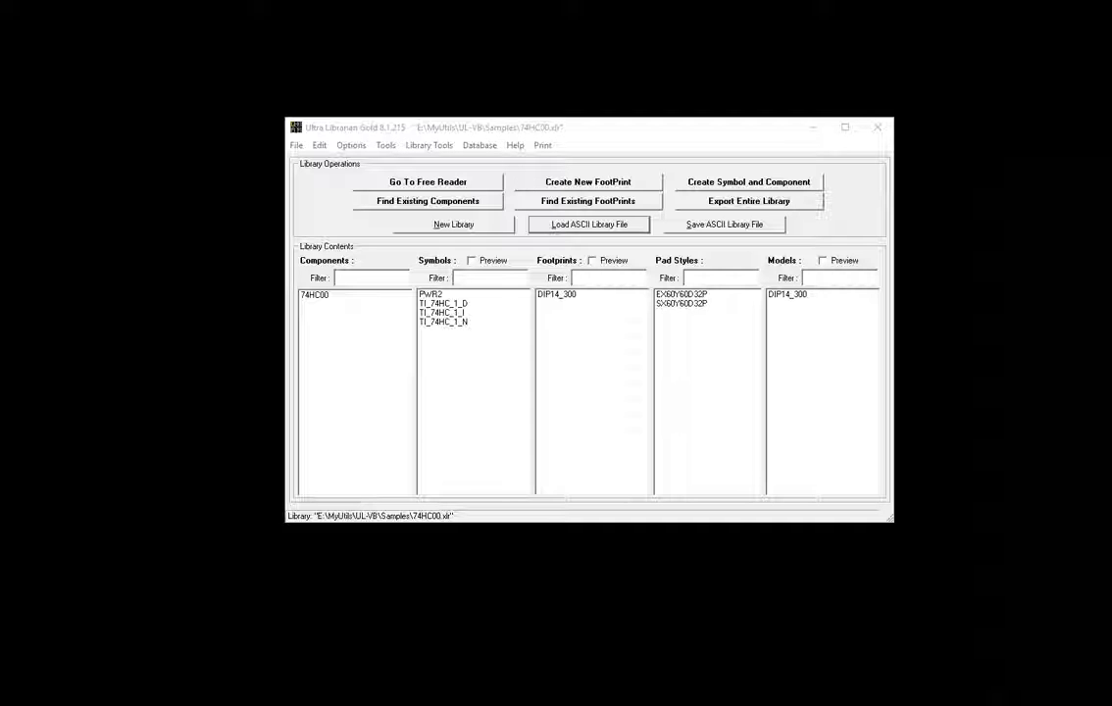
- From the 74HC00 editor, add a new empty component named Frank and launch the Symbols datasheet scraper
double_click(314, 297)
left_click_drag(0, 0, 625, 116)
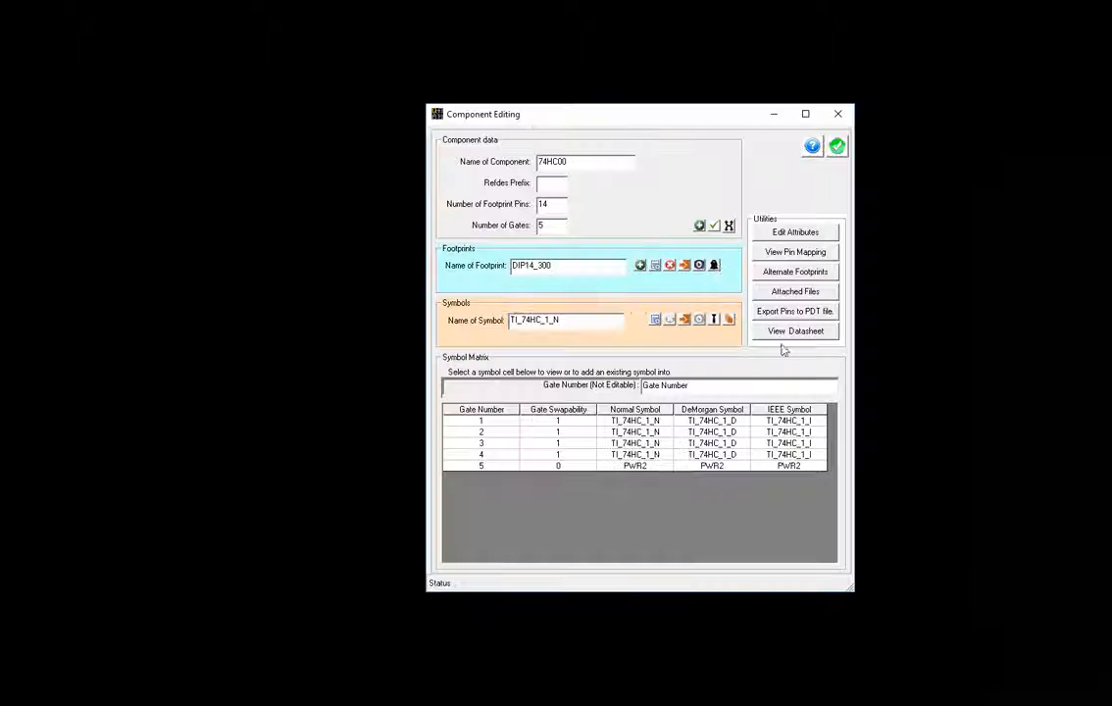
left_click(699, 226)
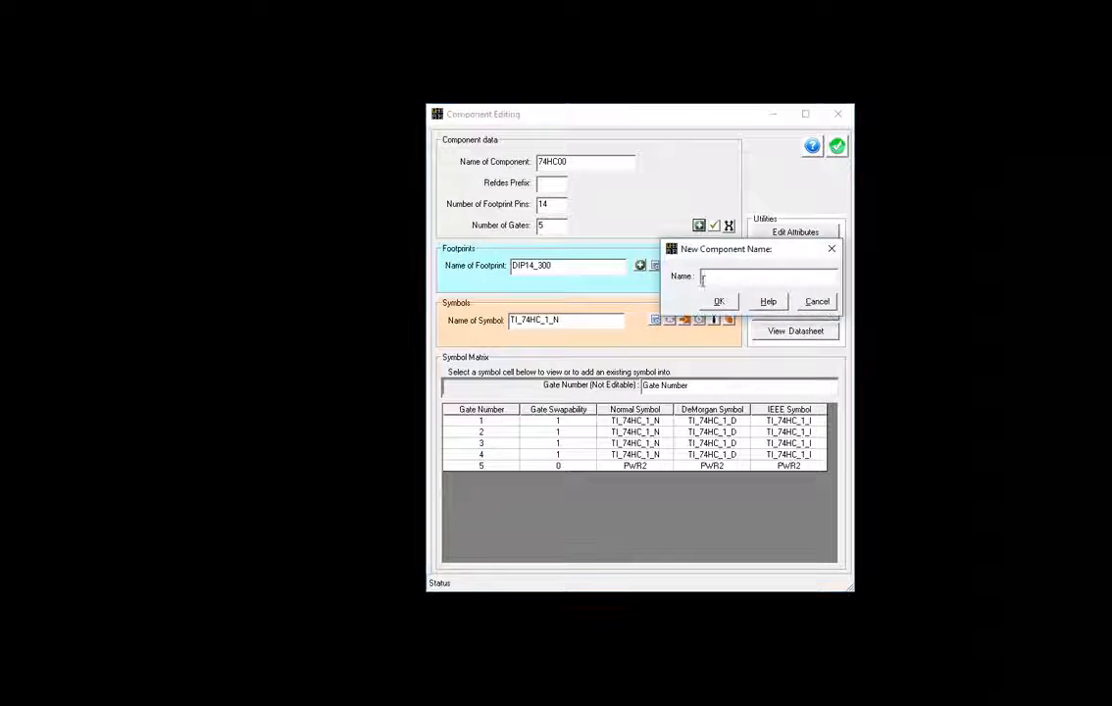
type("Frank")
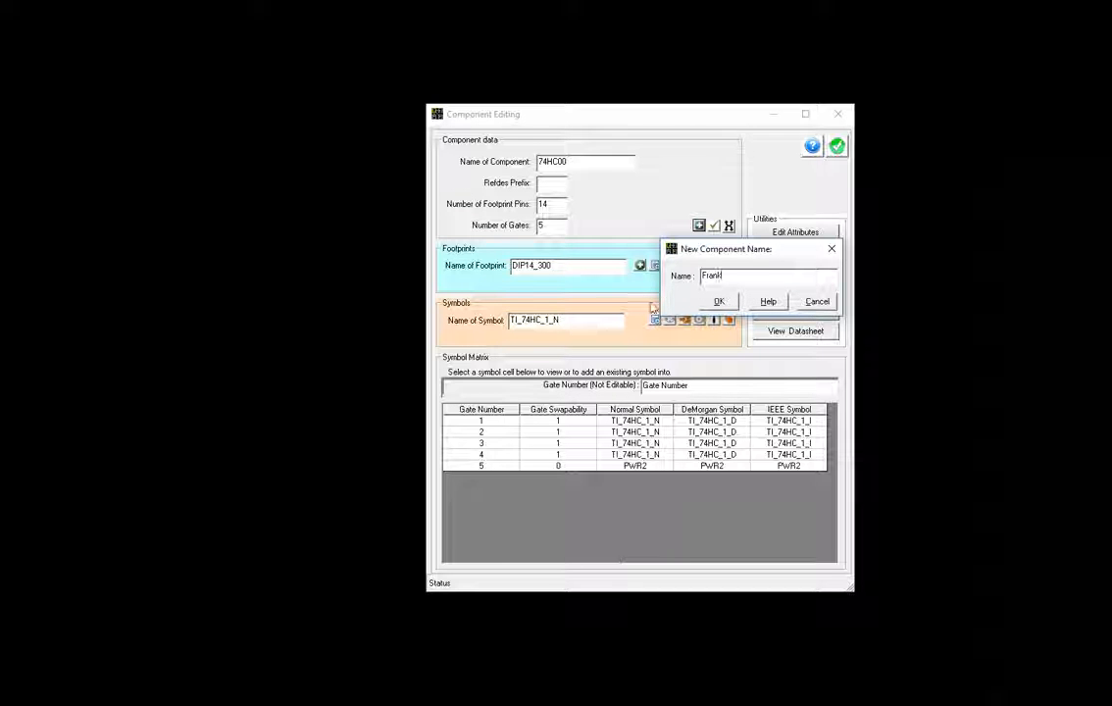
left_click(717, 303)
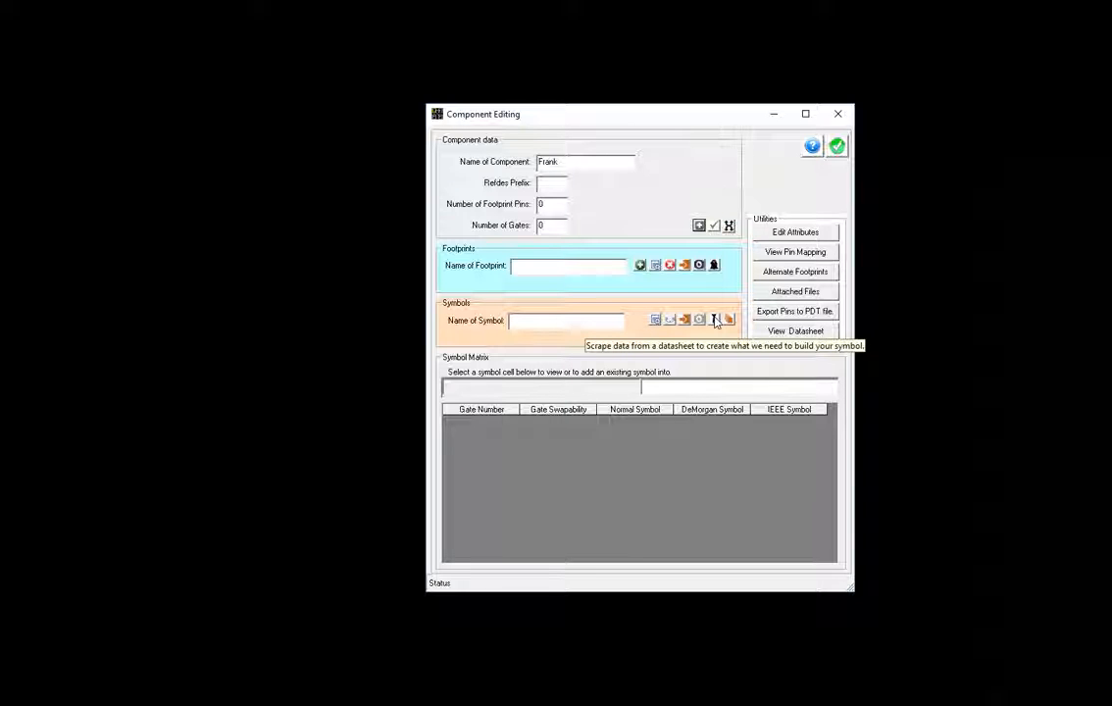
left_click(716, 320)
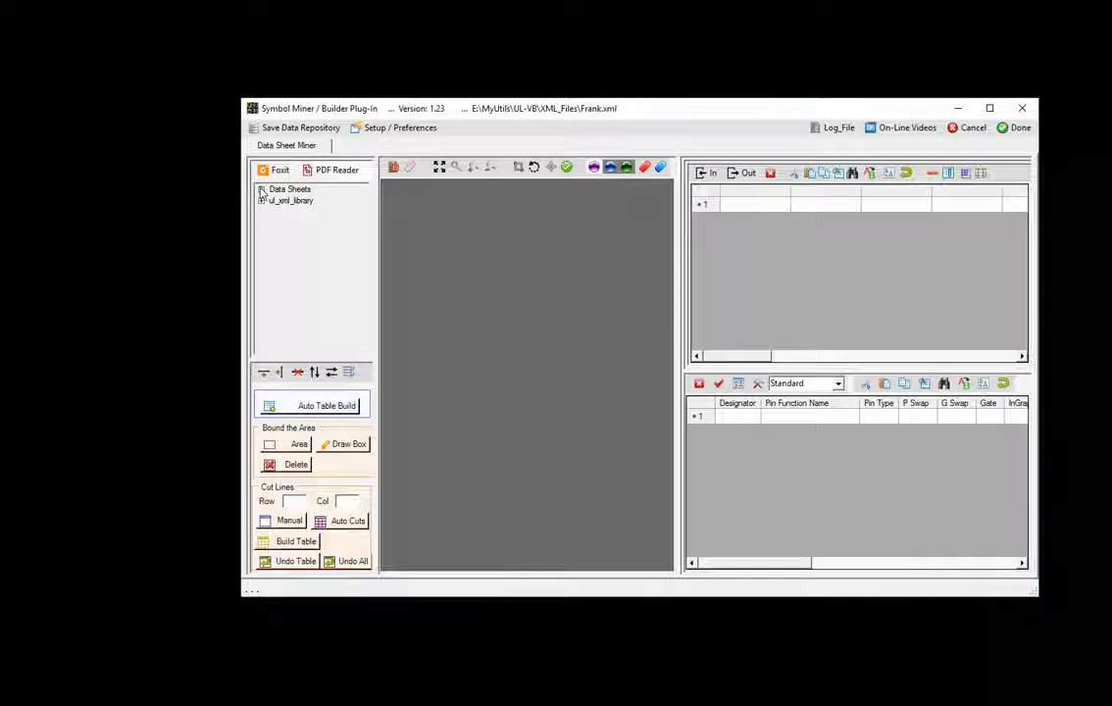
- Open CY7C53150_r1.pdf from Data Sheets, capture page 5's Pin Descriptions table, and return to the miner
left_click(262, 191)
left_click(321, 202)
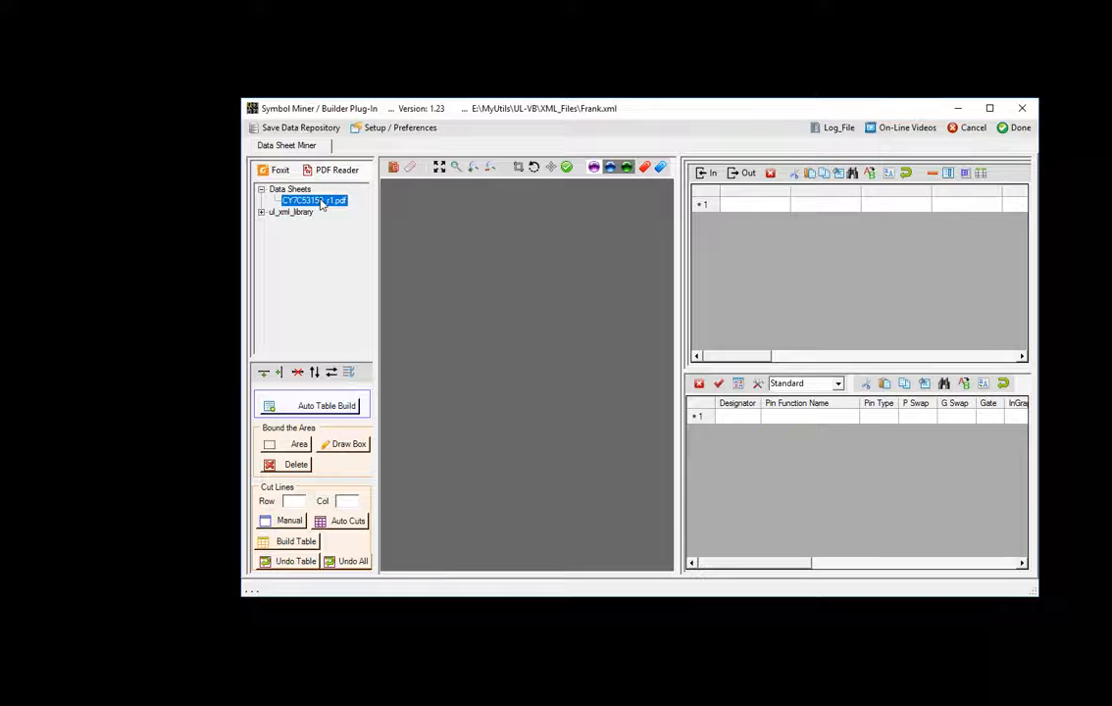
double_click(317, 200)
left_click_drag(721, 21, 587, 129)
left_click(506, 144)
left_click(506, 145)
left_click(506, 145)
left_click(506, 145)
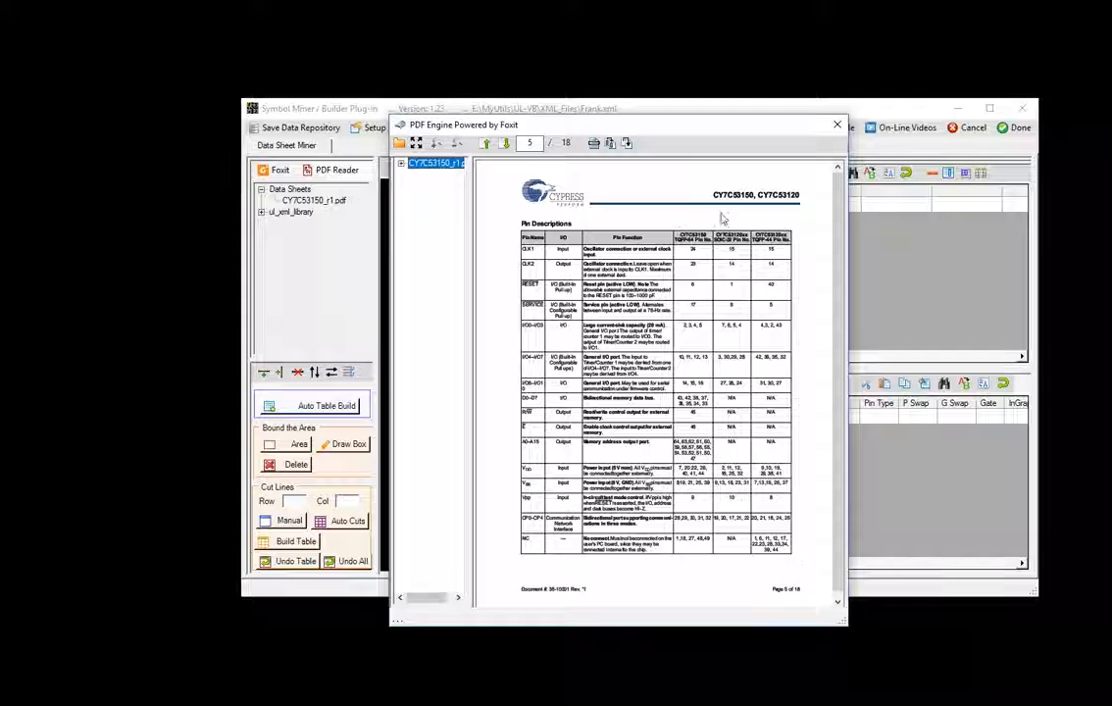
left_click_drag(708, 132, 1109, 143)
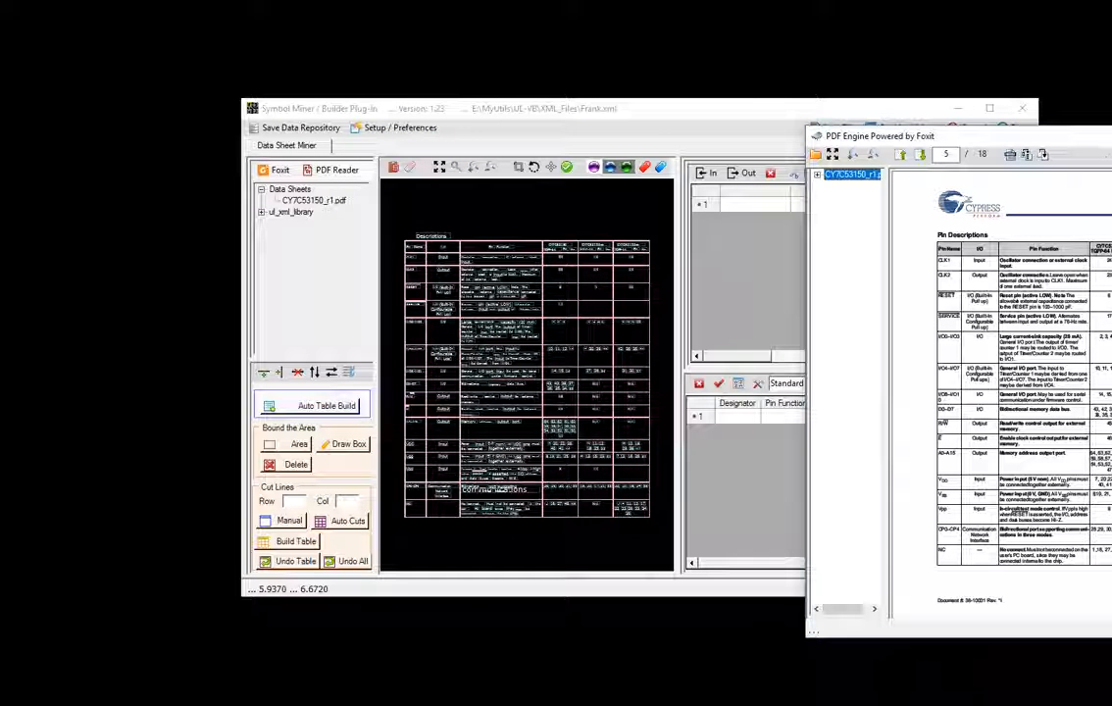
left_click(1110, 137)
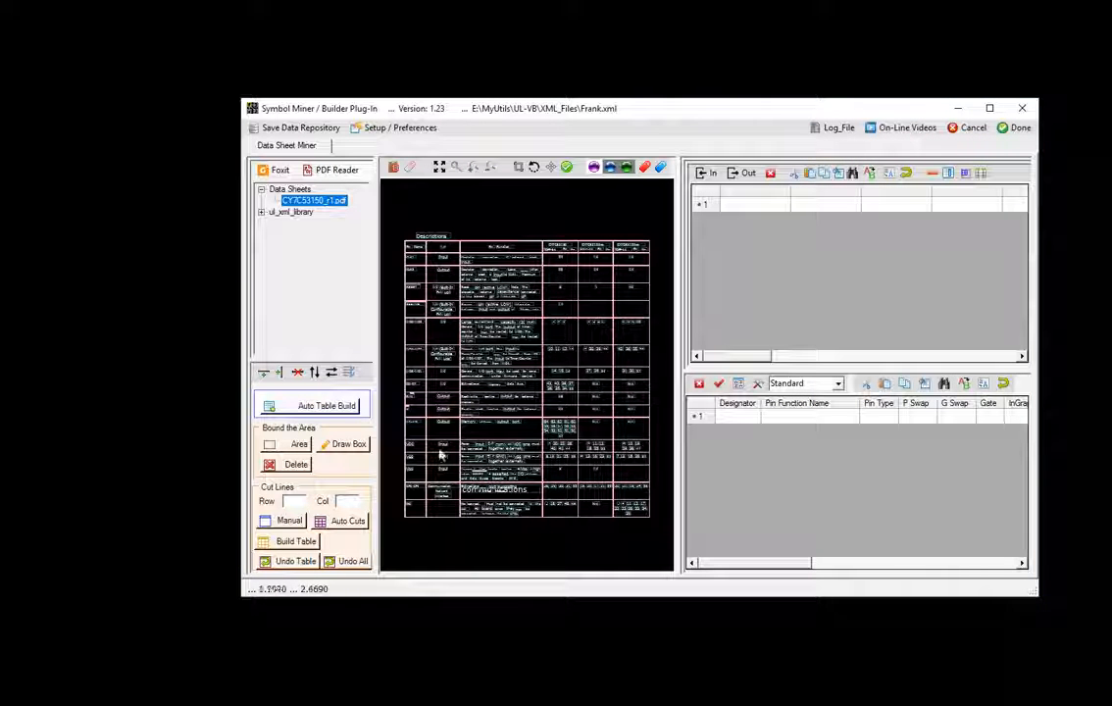
- Auto-build the pin table, ignore its header row, and copy the 18 lines to the scratch sheet
left_click(323, 406)
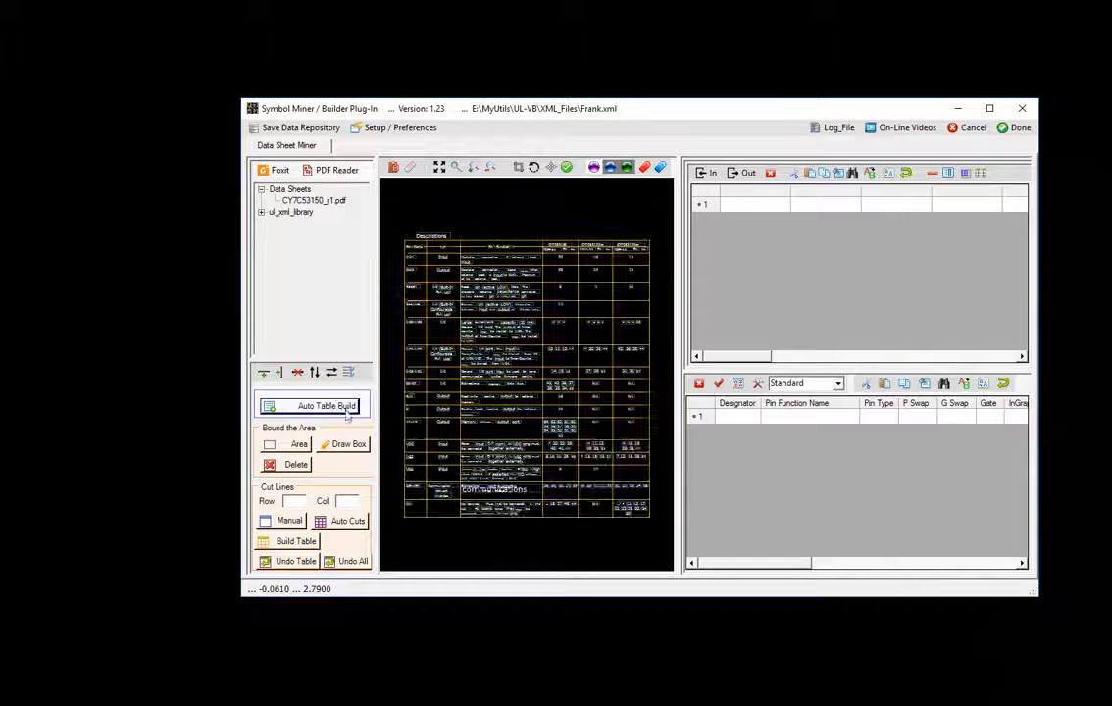
left_click(645, 169)
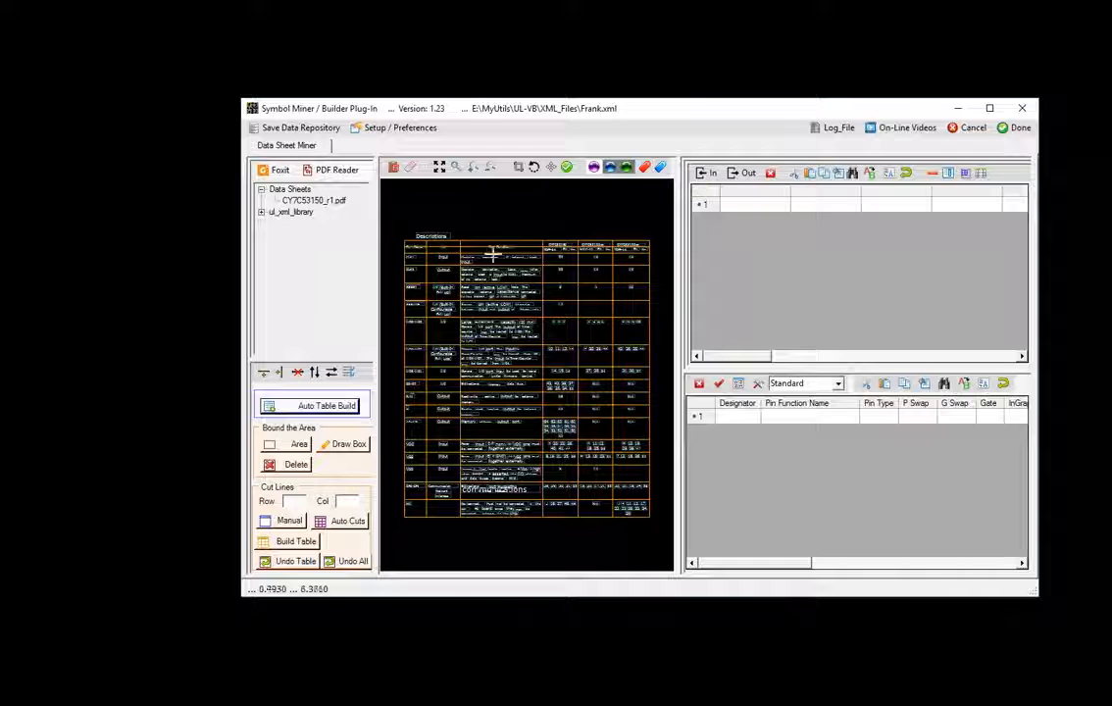
left_click(414, 243)
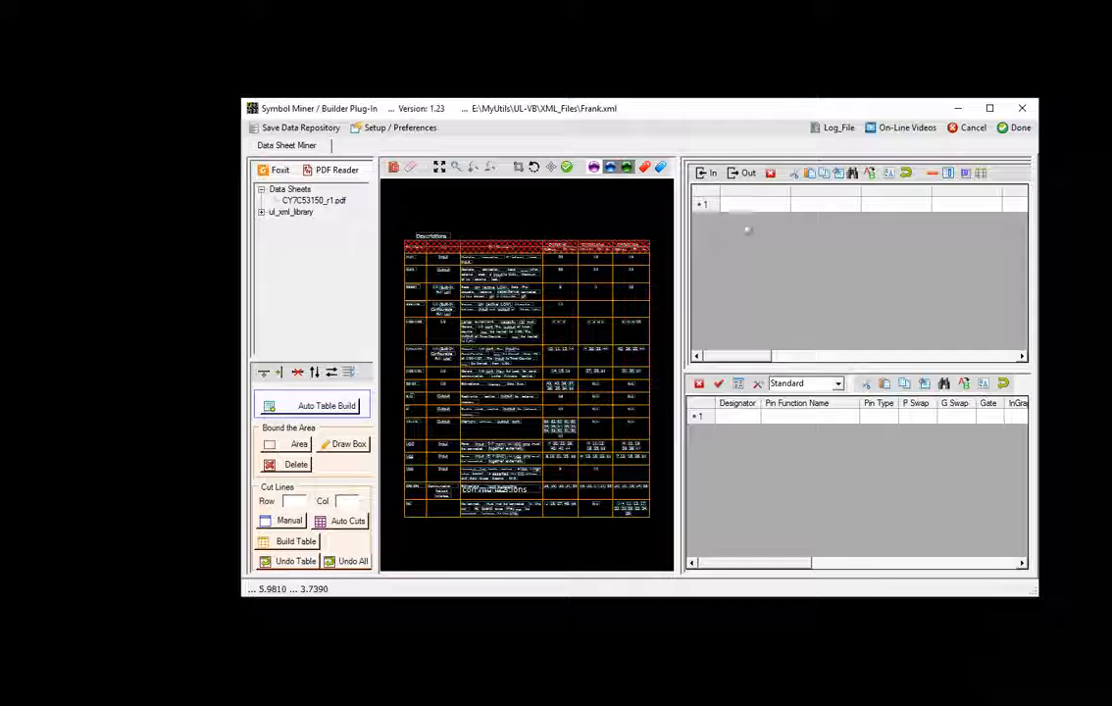
left_click(706, 175)
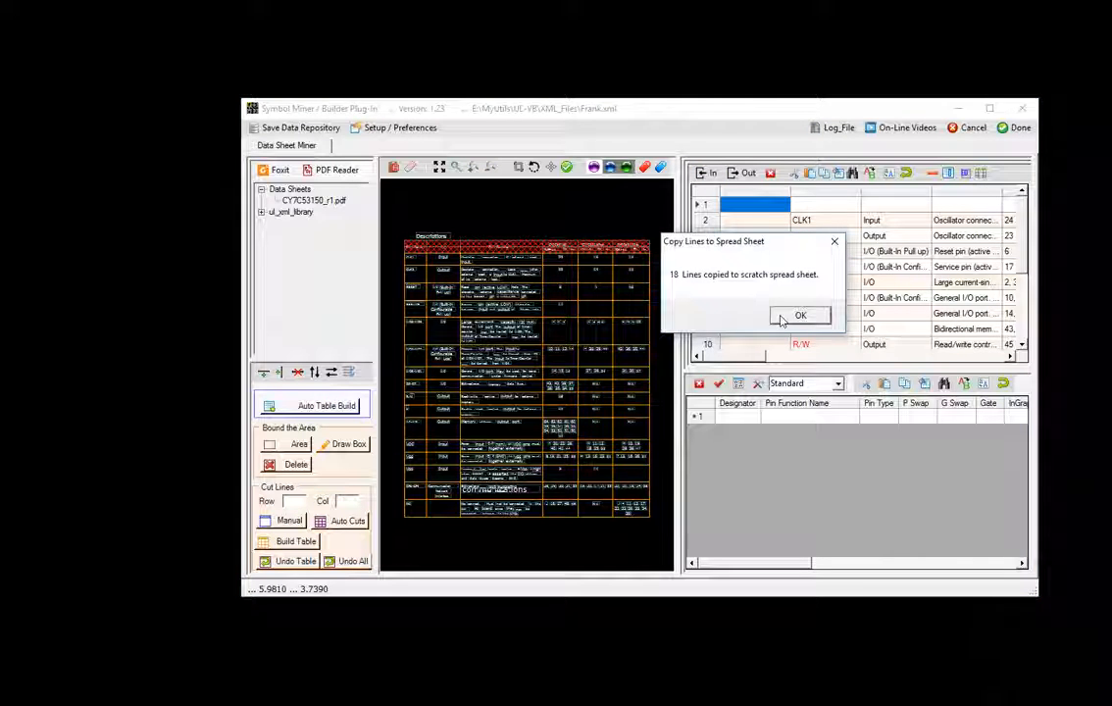
left_click(796, 316)
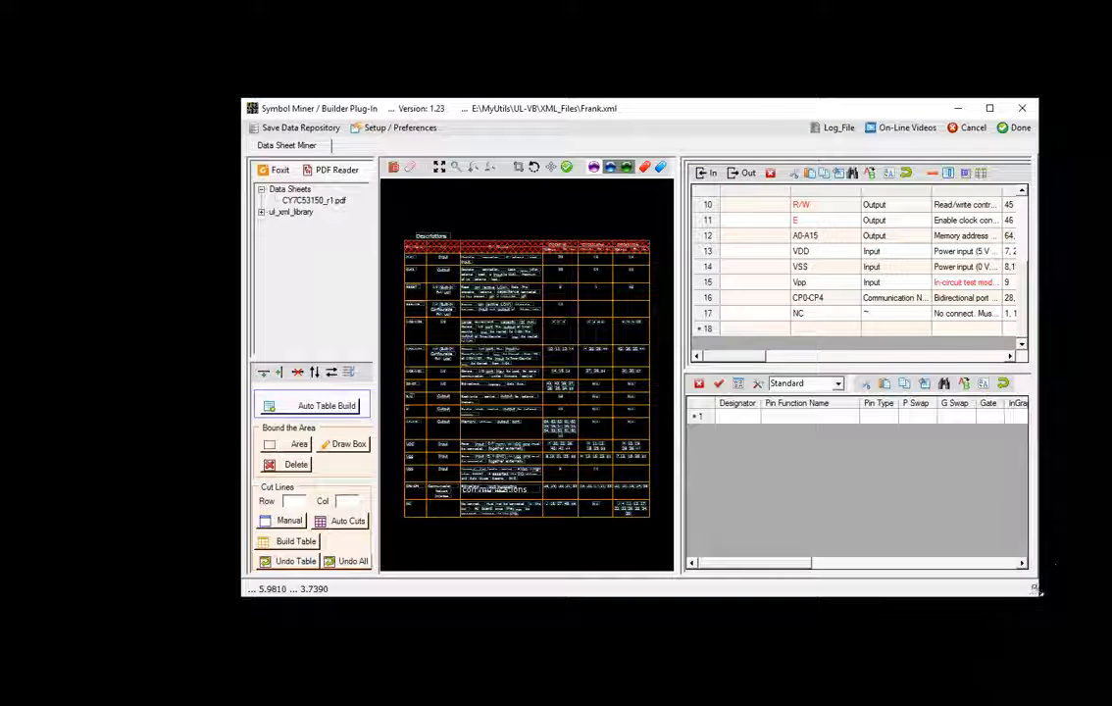
left_click_drag(1037, 593, 1084, 691)
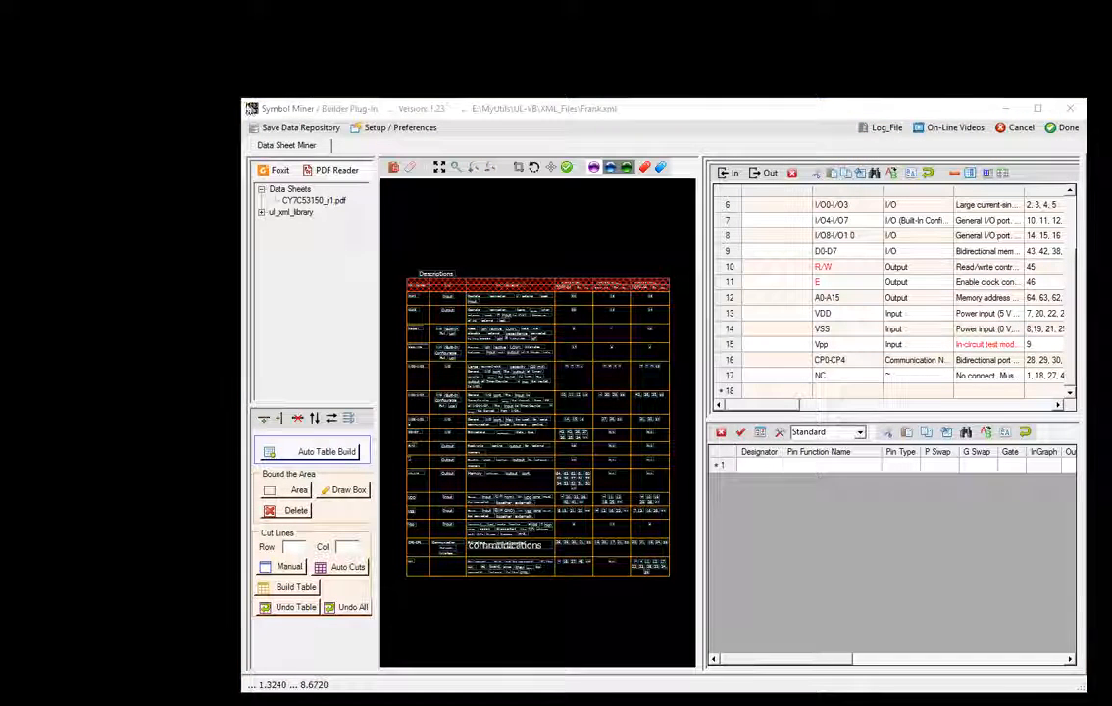
left_click_drag(244, 101, 20, 8)
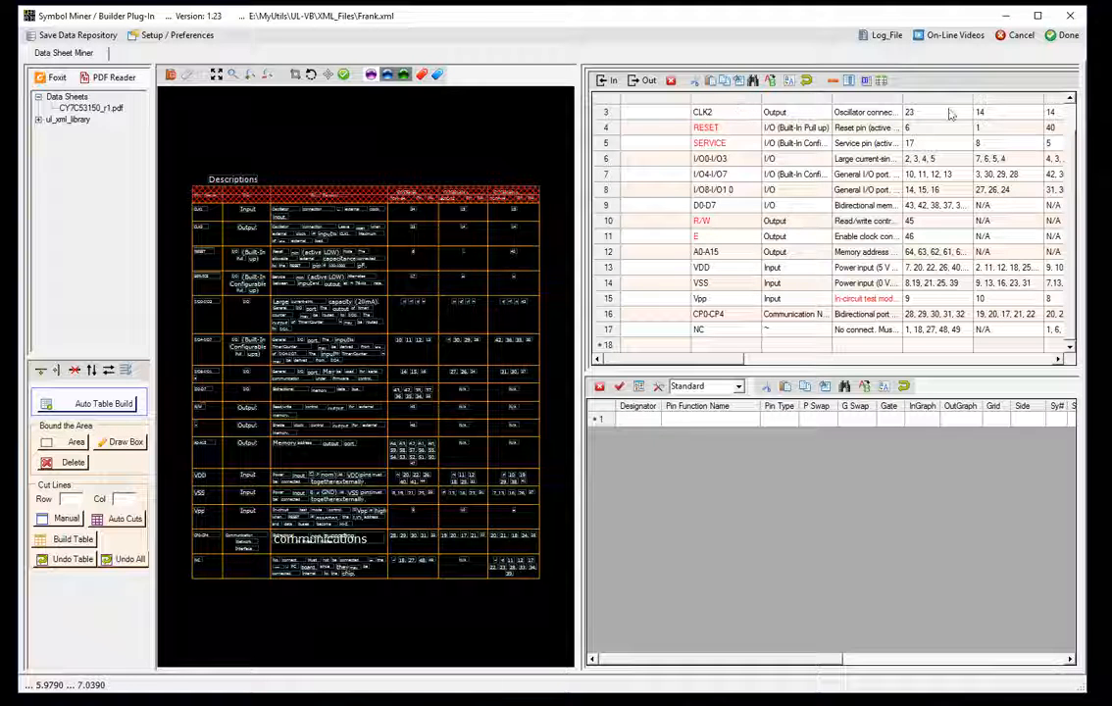
- Label the scratch columns as Pin Function Name, Pin Type and Designator
left_click(714, 104)
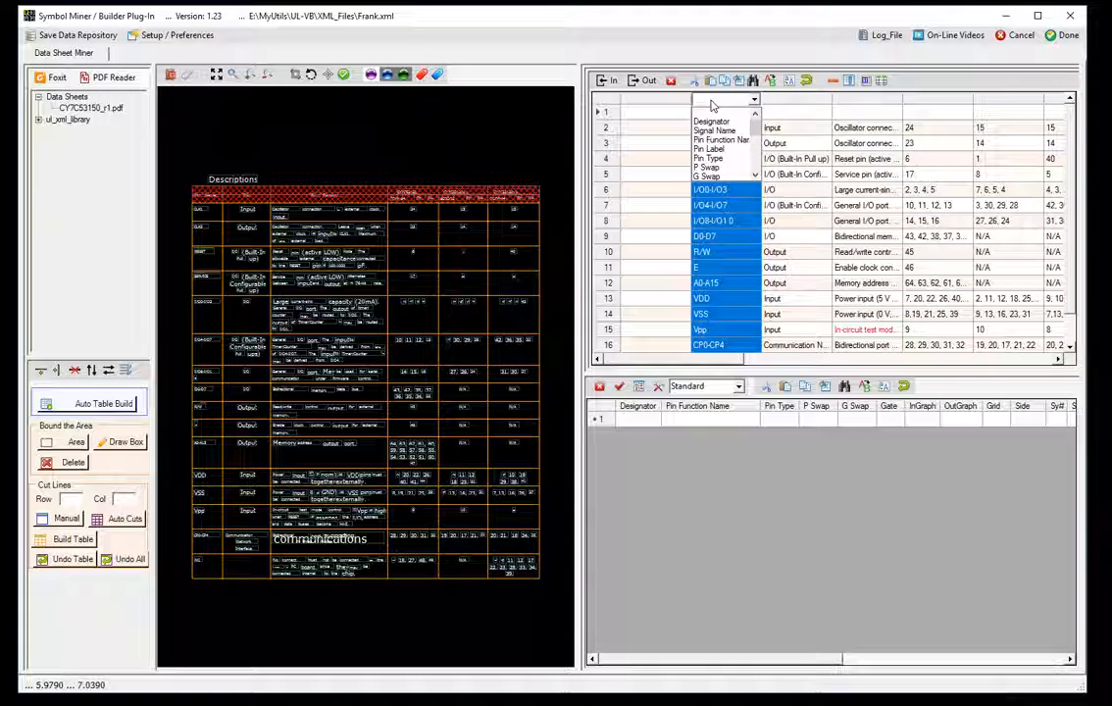
left_click(730, 139)
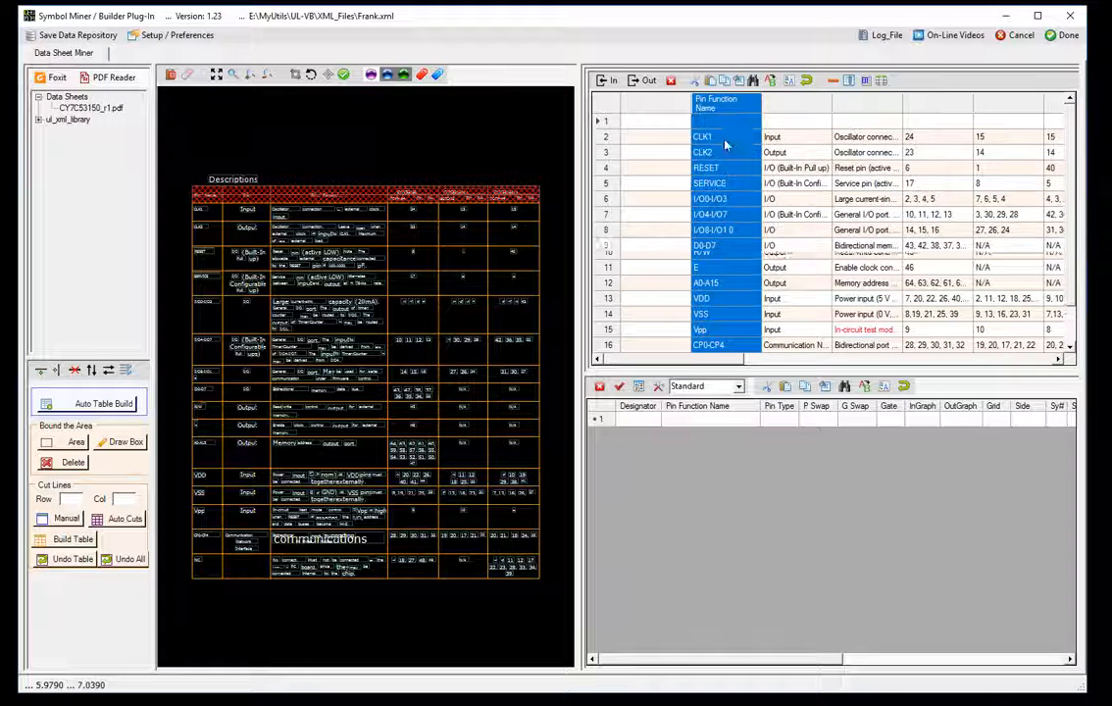
left_click(811, 106)
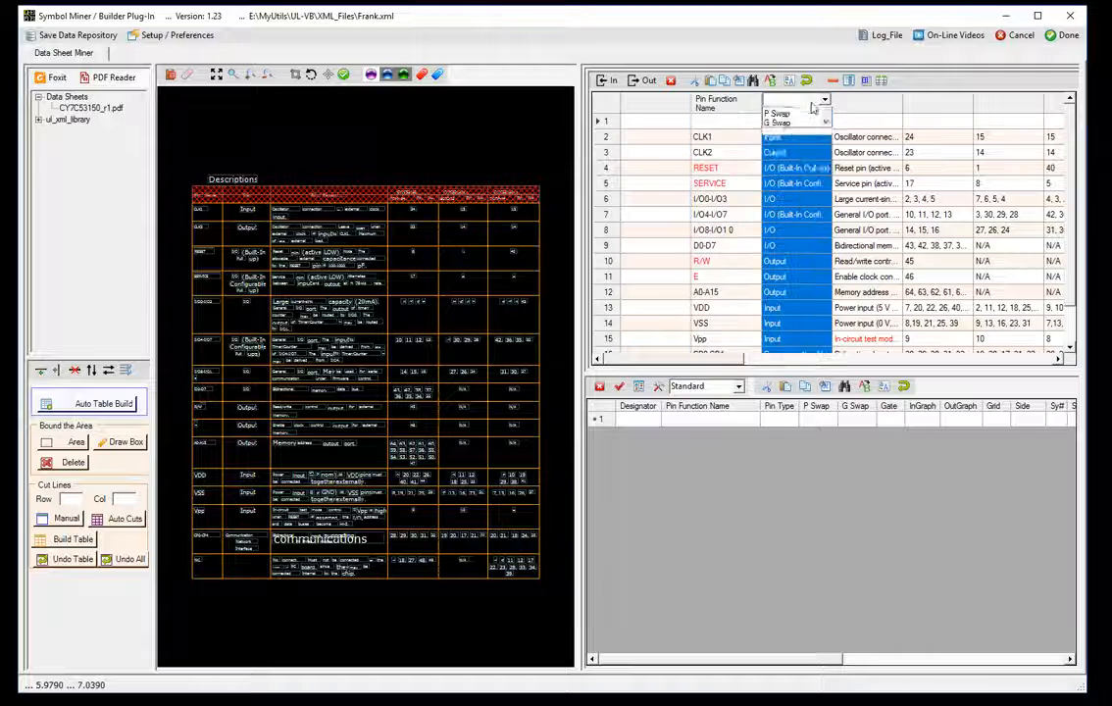
left_click(802, 160)
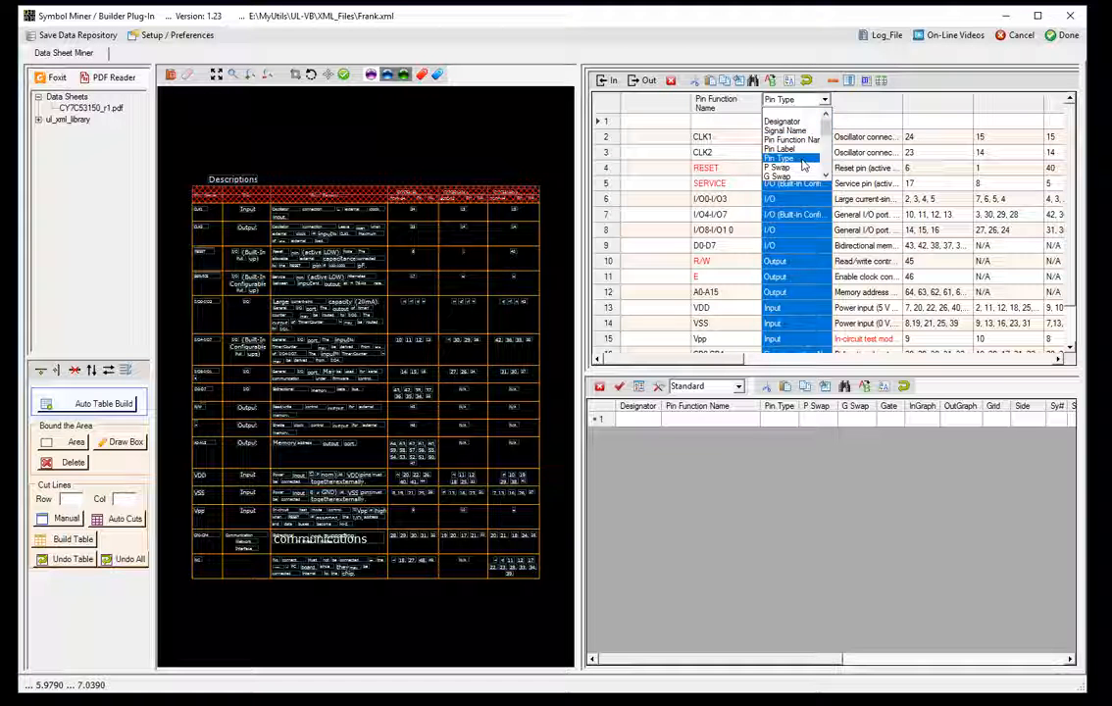
left_click(952, 104)
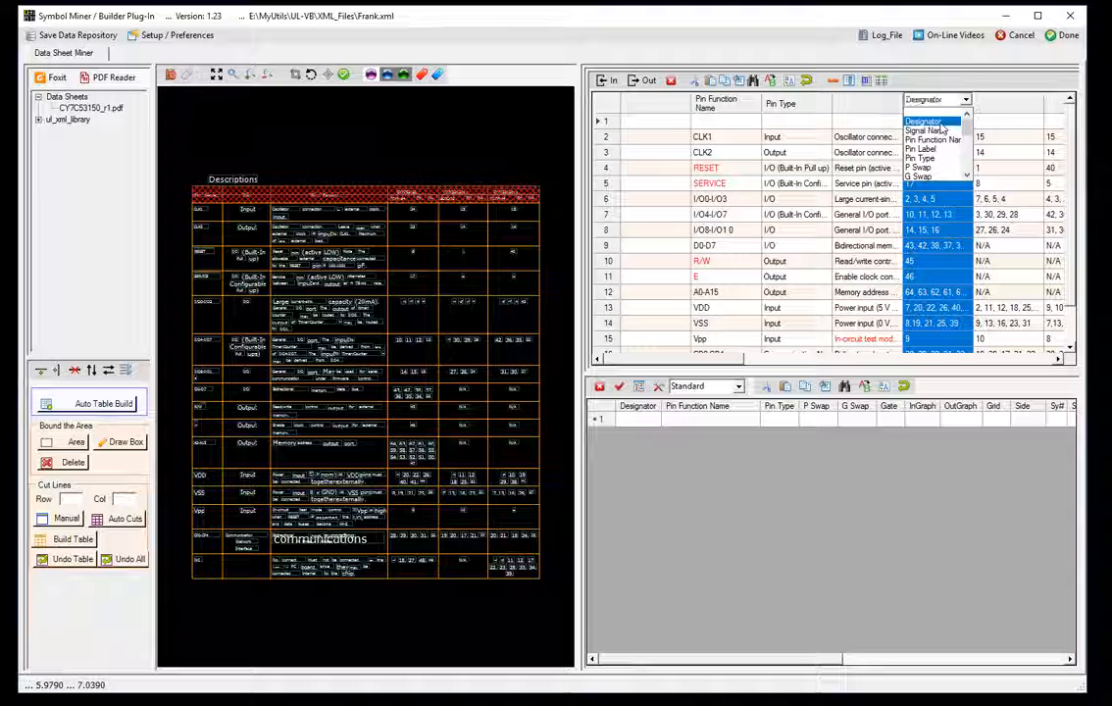
left_click(940, 121)
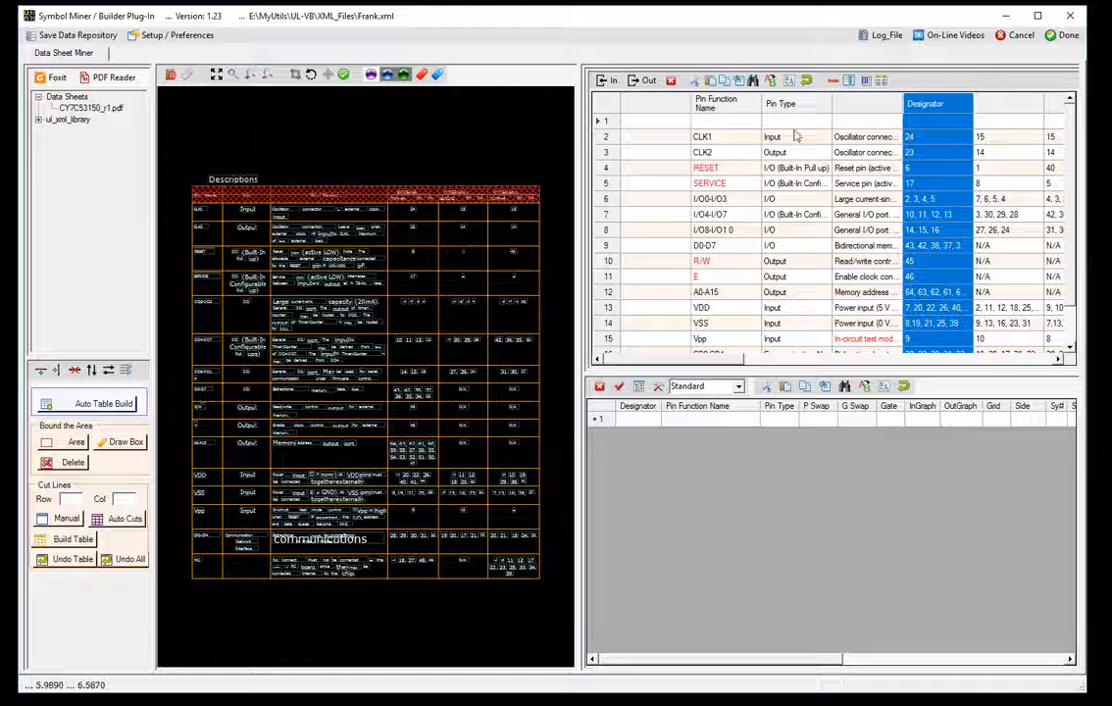
left_click(836, 82)
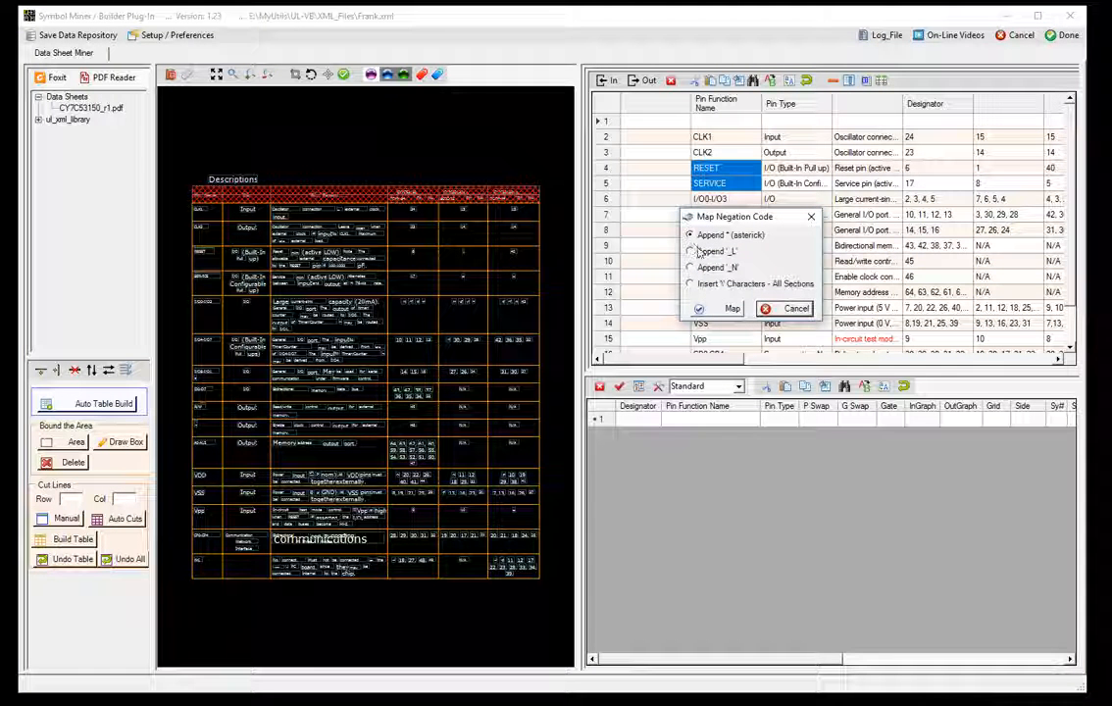
- Map negation with an appended asterisk, giving RESET*, SERVICE*, R/W* and E*
left_click(729, 309)
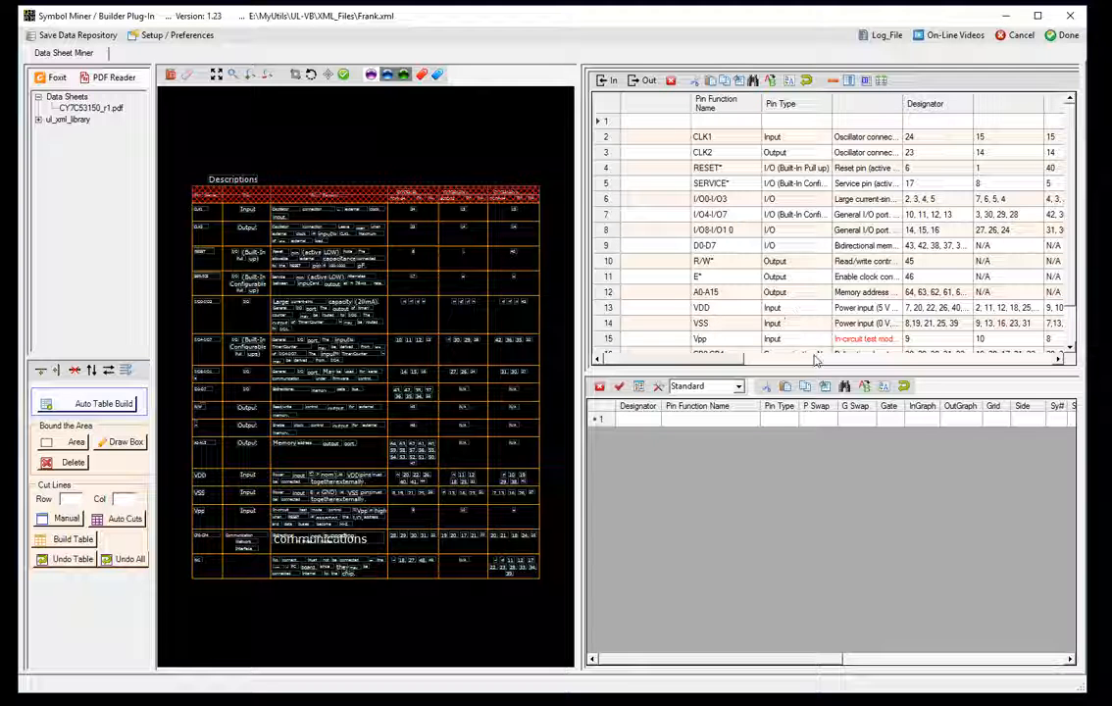
- Append the scratch rows to the symbol spreadsheet and run the Symbol Checker, flagging line 16's pin type
left_click(650, 82)
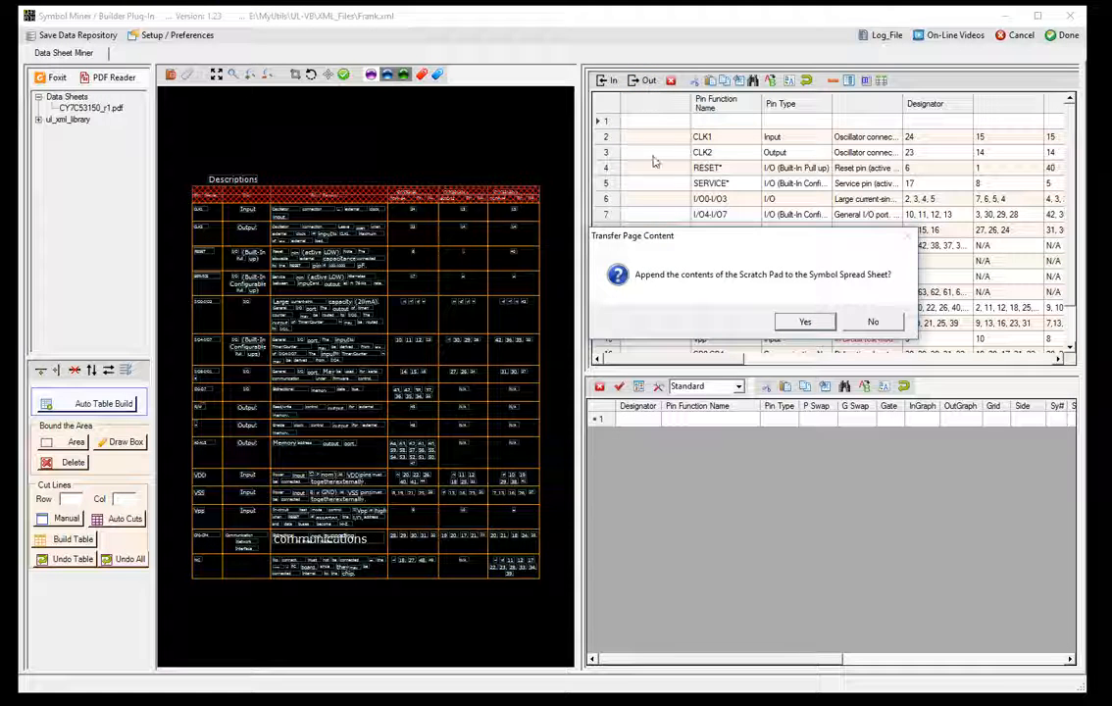
left_click(804, 322)
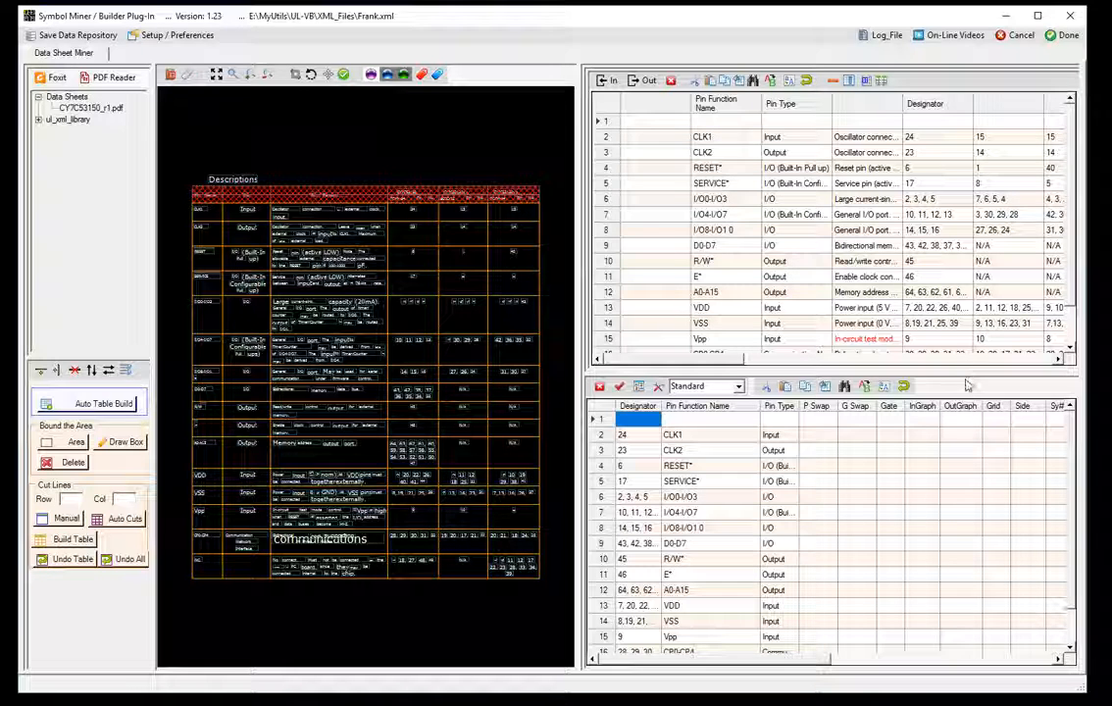
left_click_drag(965, 375, 963, 122)
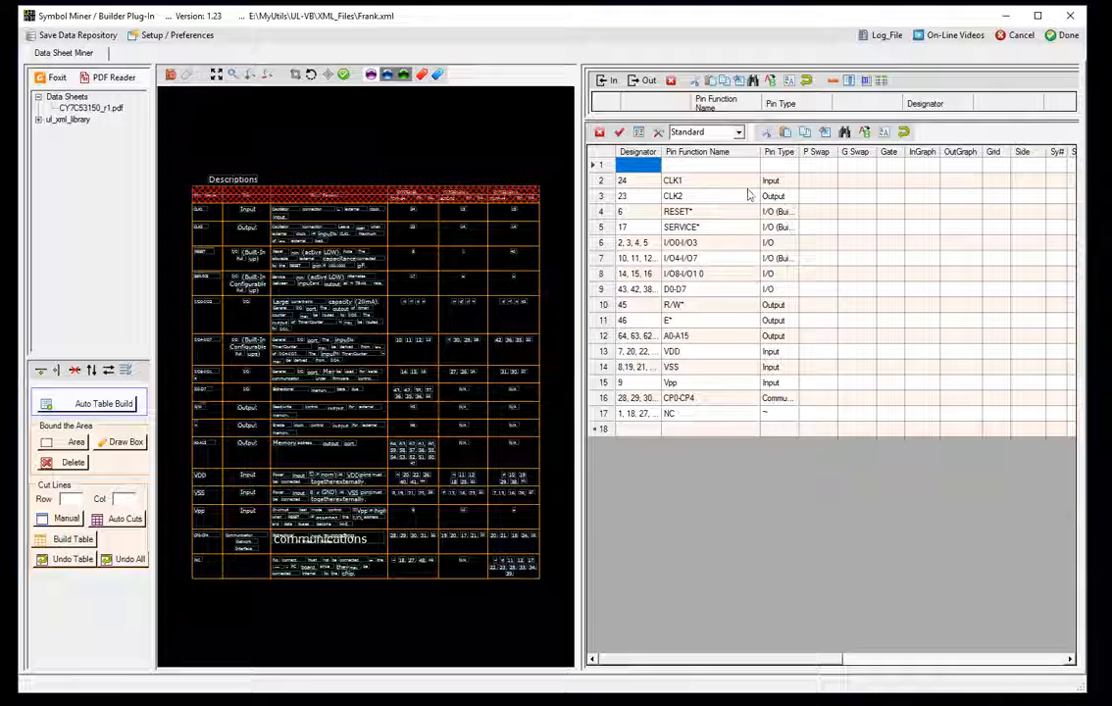
left_click(619, 133)
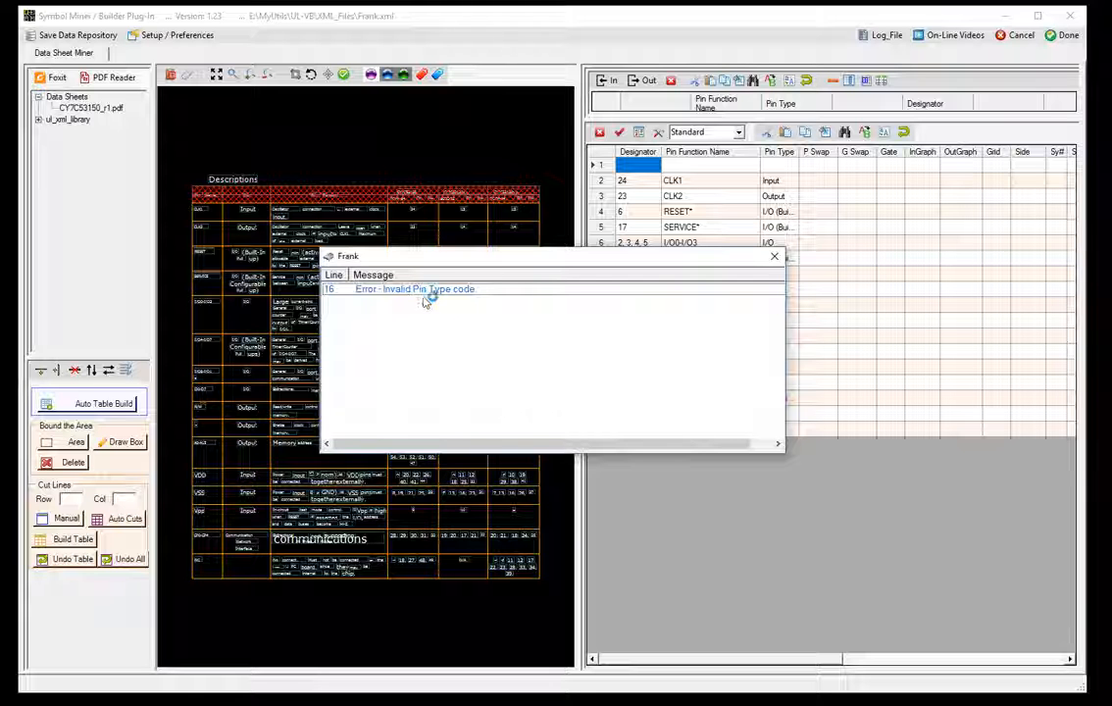
- Fill line 16's CP0-CP4 pin type with Analog and recheck, expanding Frank to 64 pins
left_click(774, 256)
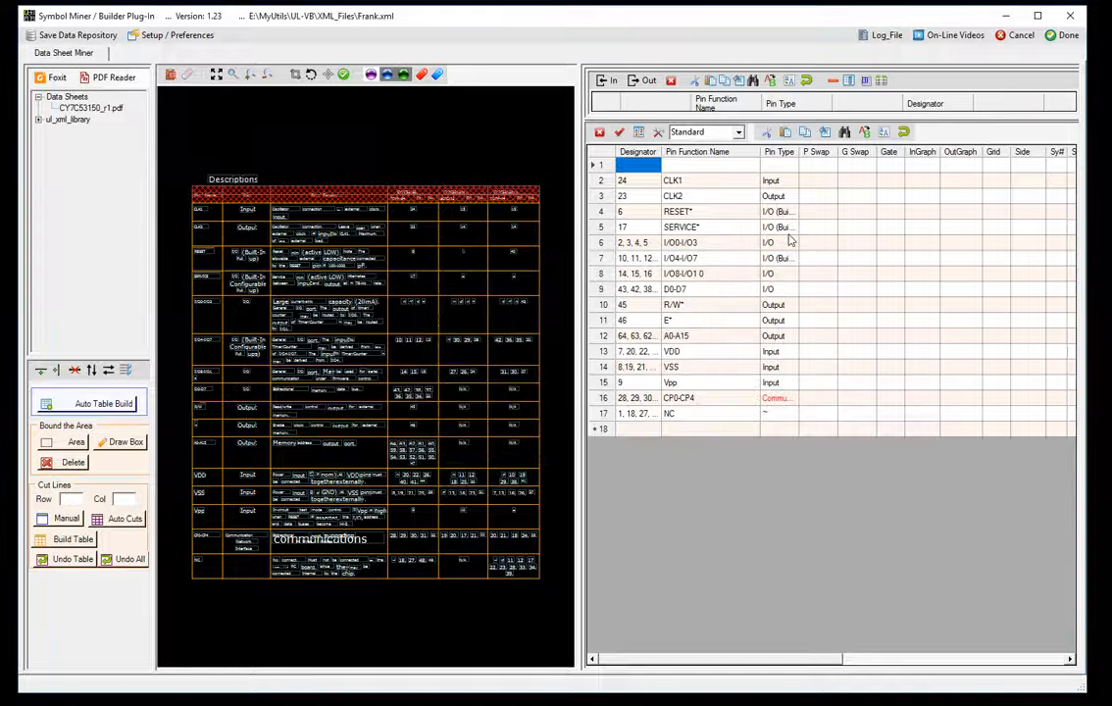
left_click(780, 402)
right_click(782, 402)
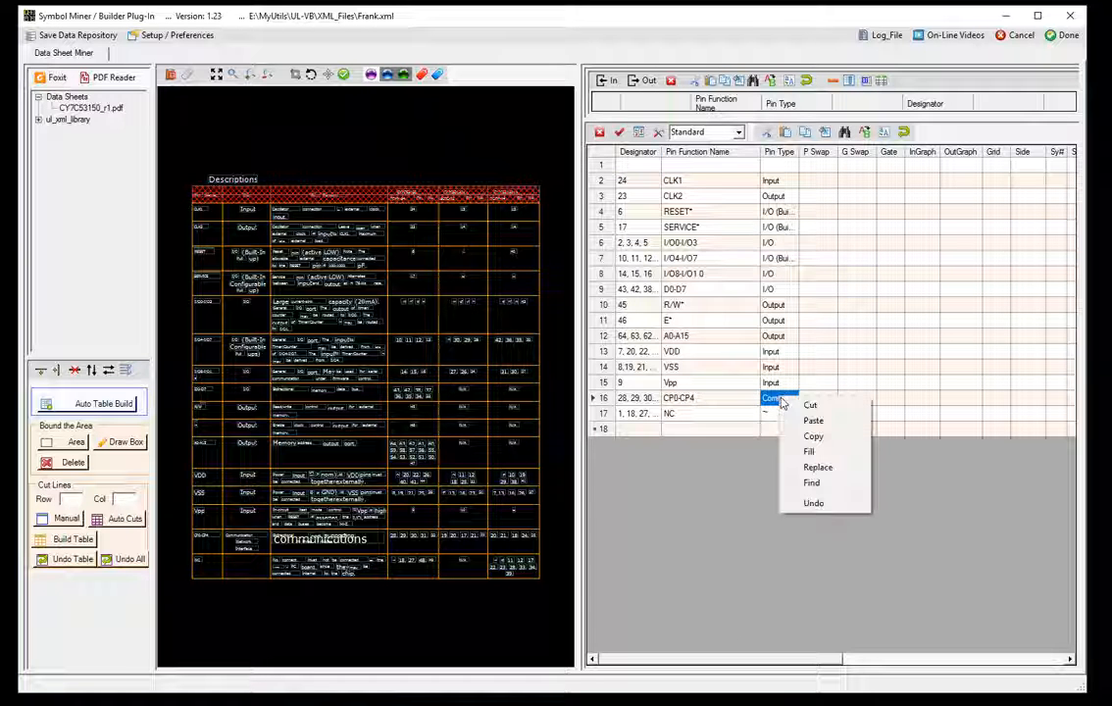
left_click(785, 452)
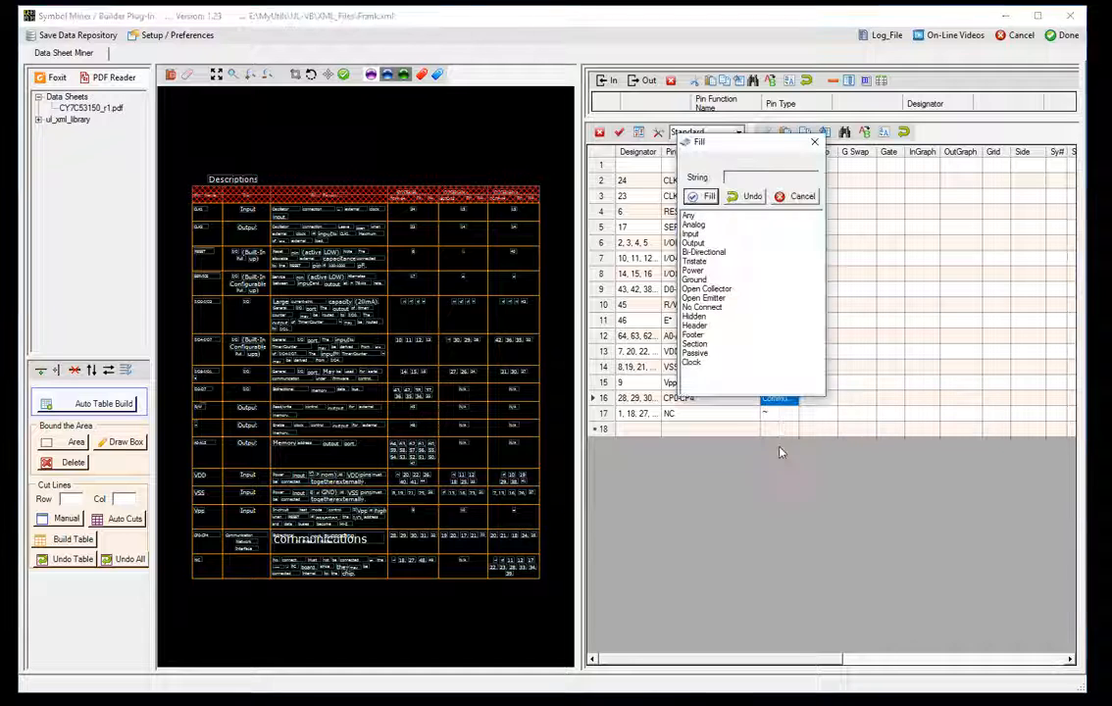
left_click(695, 224)
left_click(708, 196)
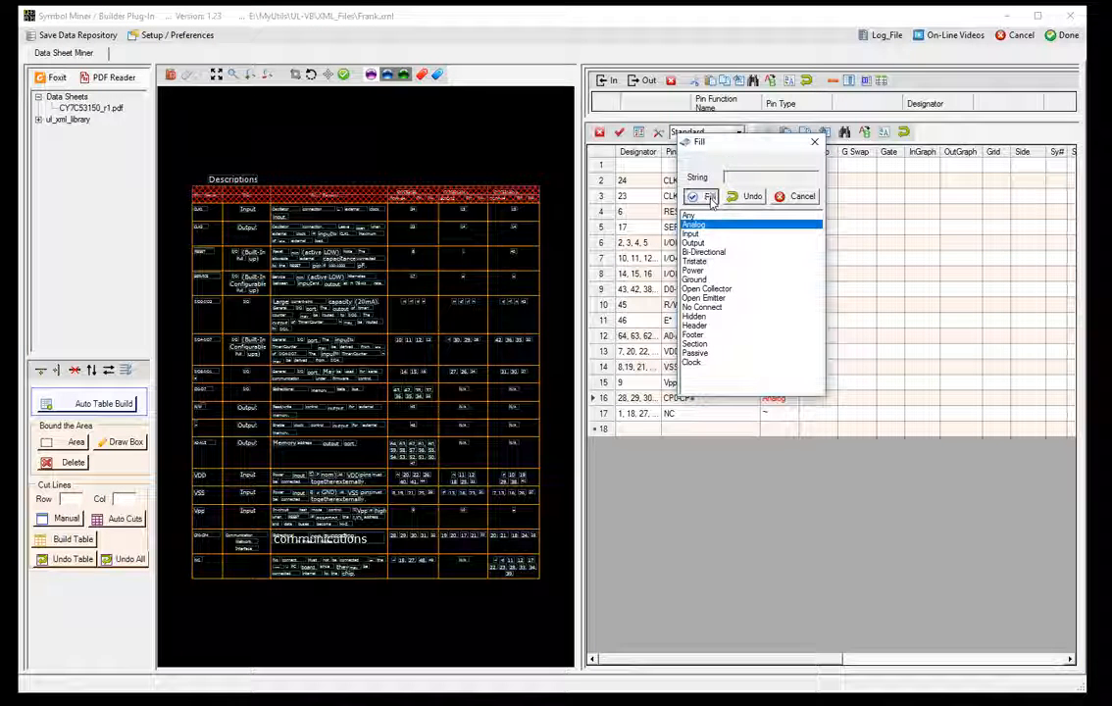
left_click(814, 142)
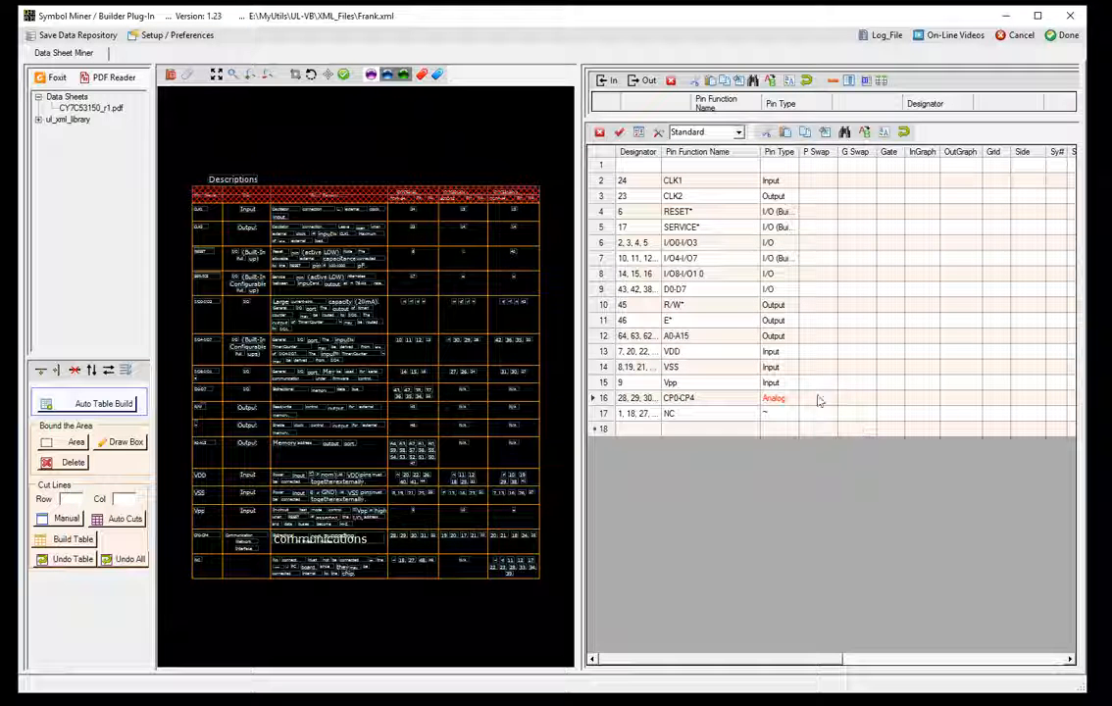
left_click(620, 134)
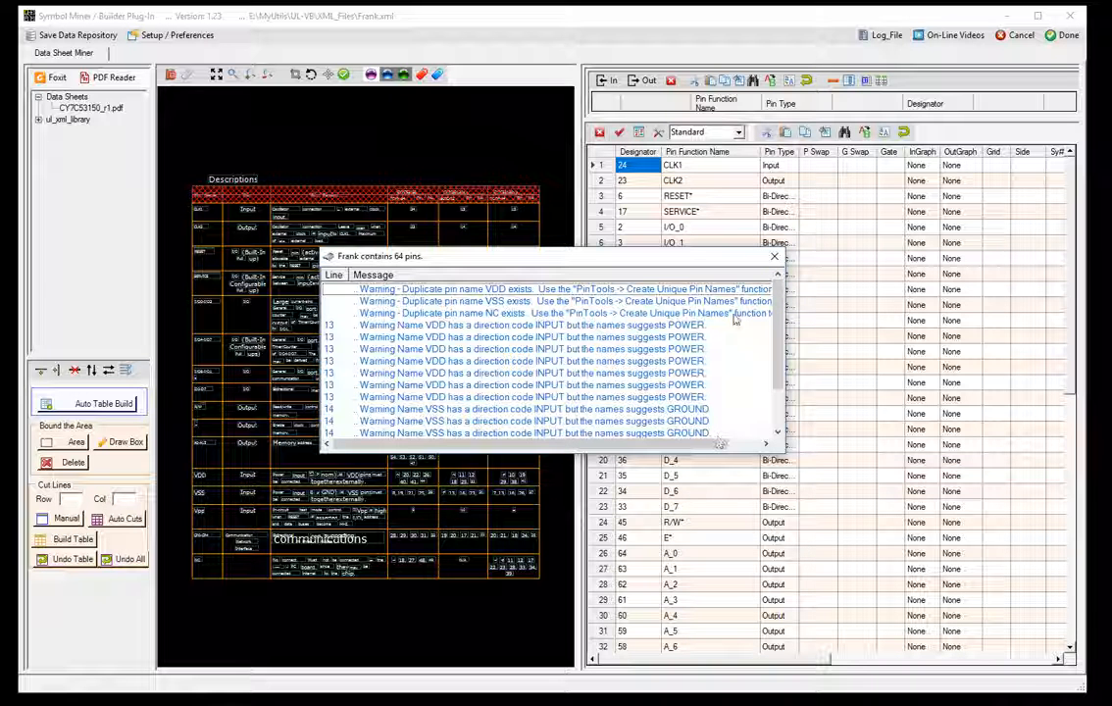
left_click(775, 257)
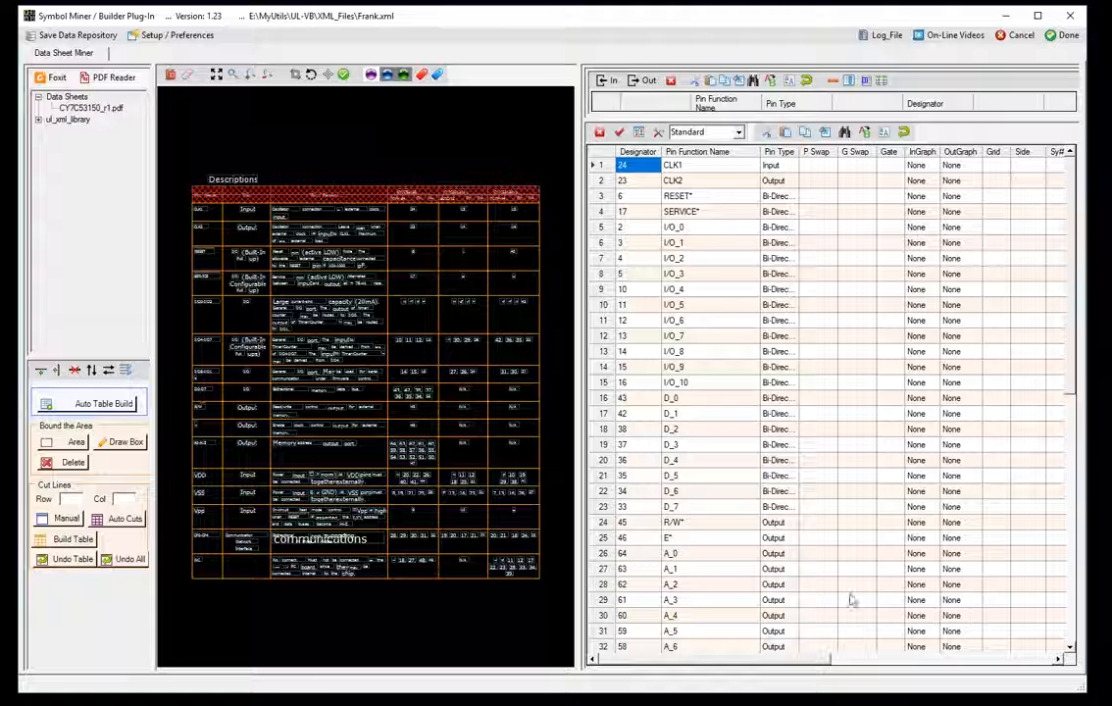
left_click_drag(1071, 316, 1060, 590)
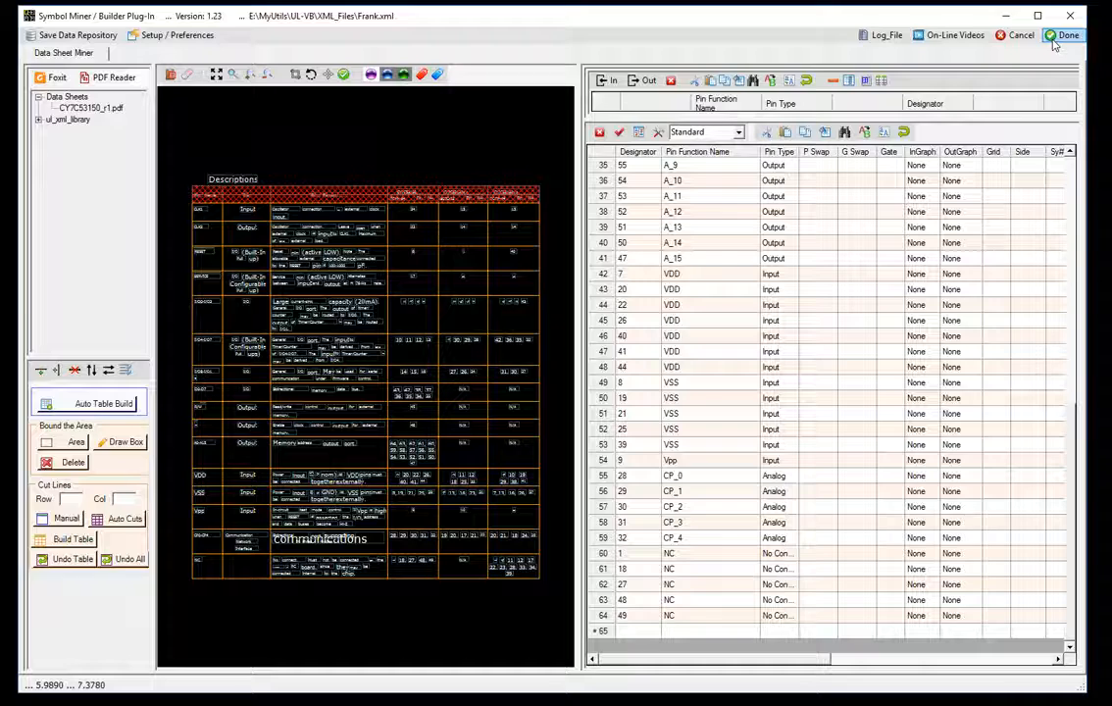
- Send the mined pins to Frank and open its 64-pin symbol, maximised, in the Symbol Builder for dividing
left_click(1054, 41)
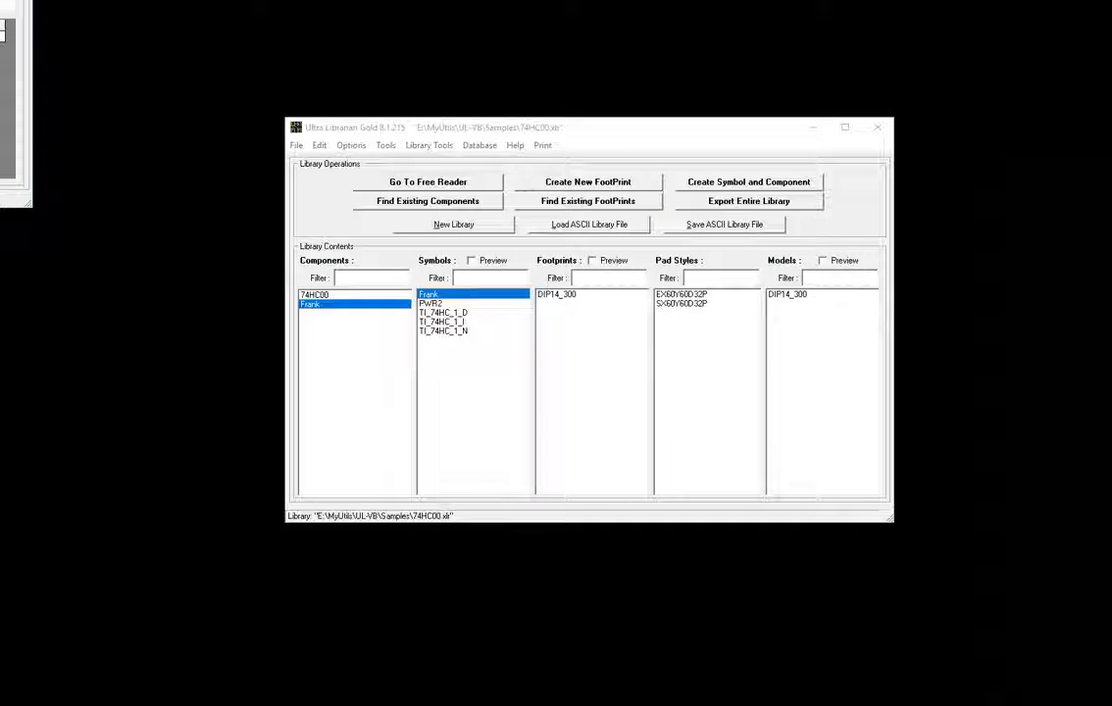
left_click_drag(0, 0, 730, 88)
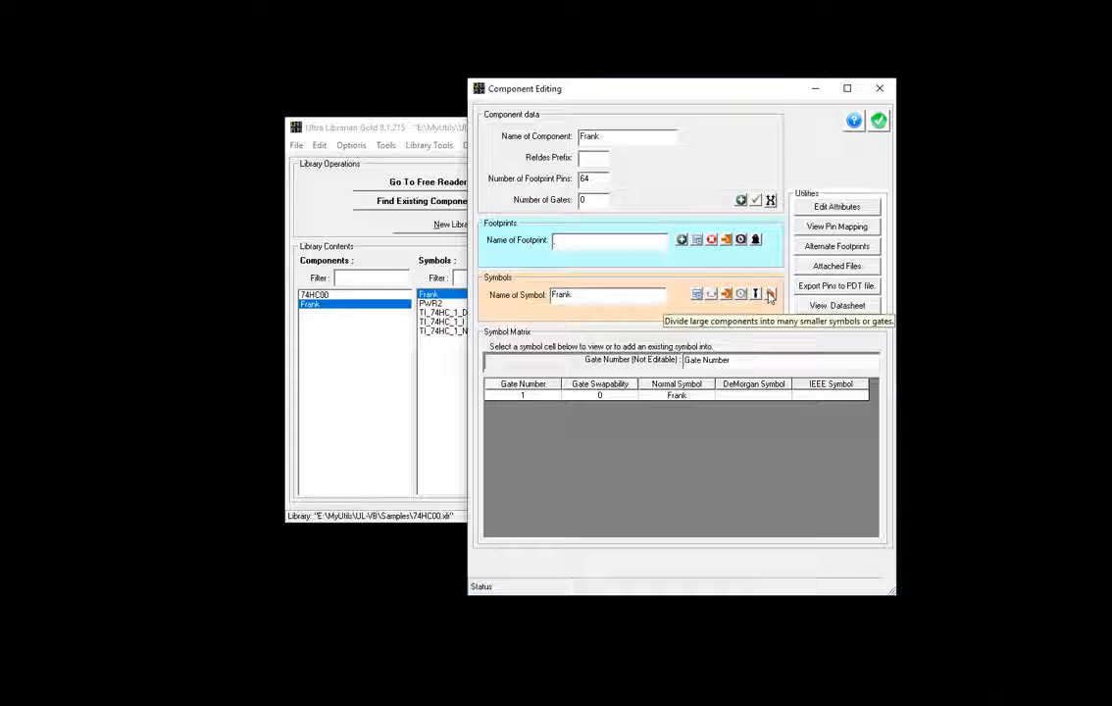
left_click(770, 295)
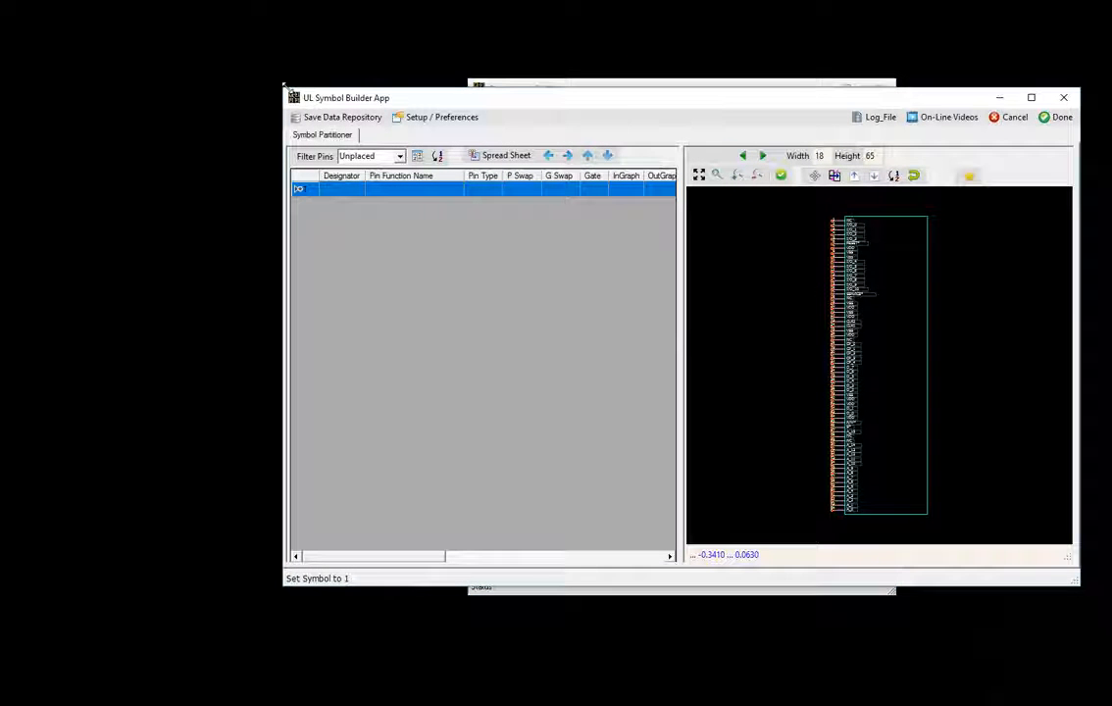
left_click_drag(279, 84, 15, 12)
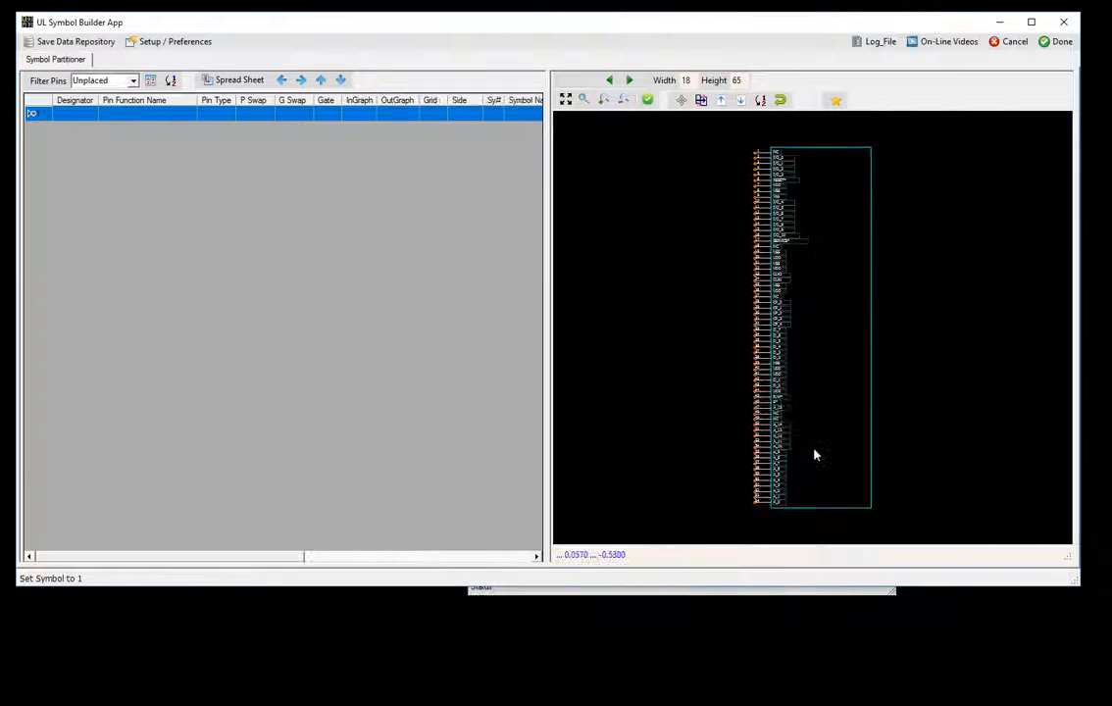
left_click_drag(1074, 581, 1089, 692)
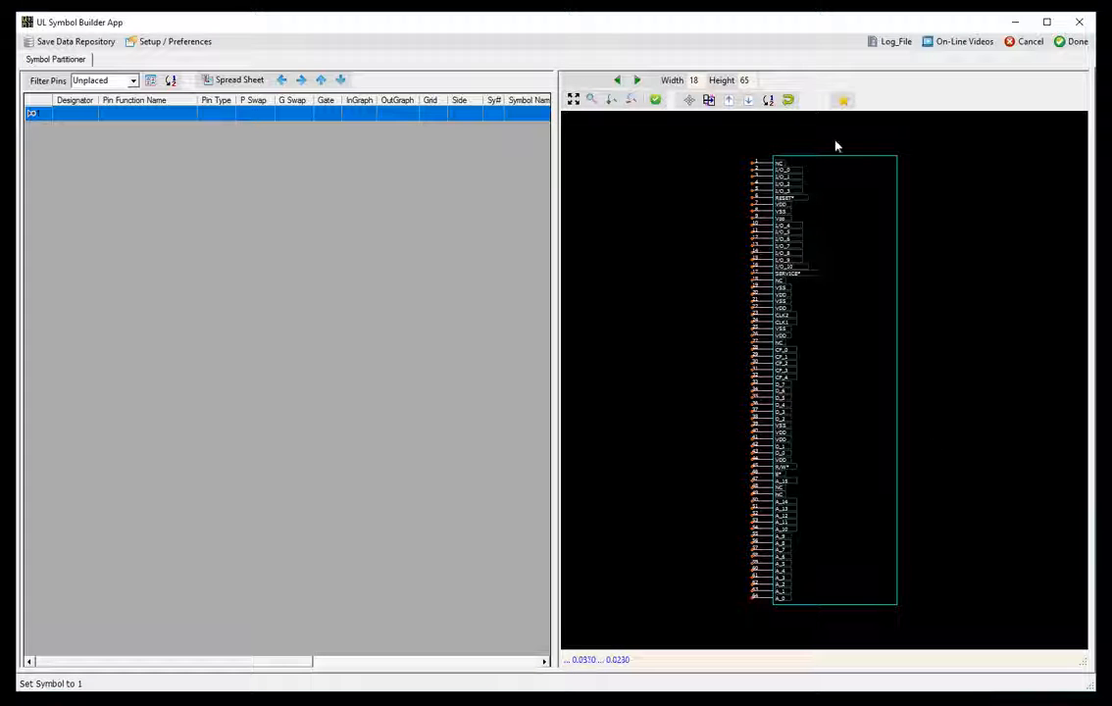
left_click(710, 105)
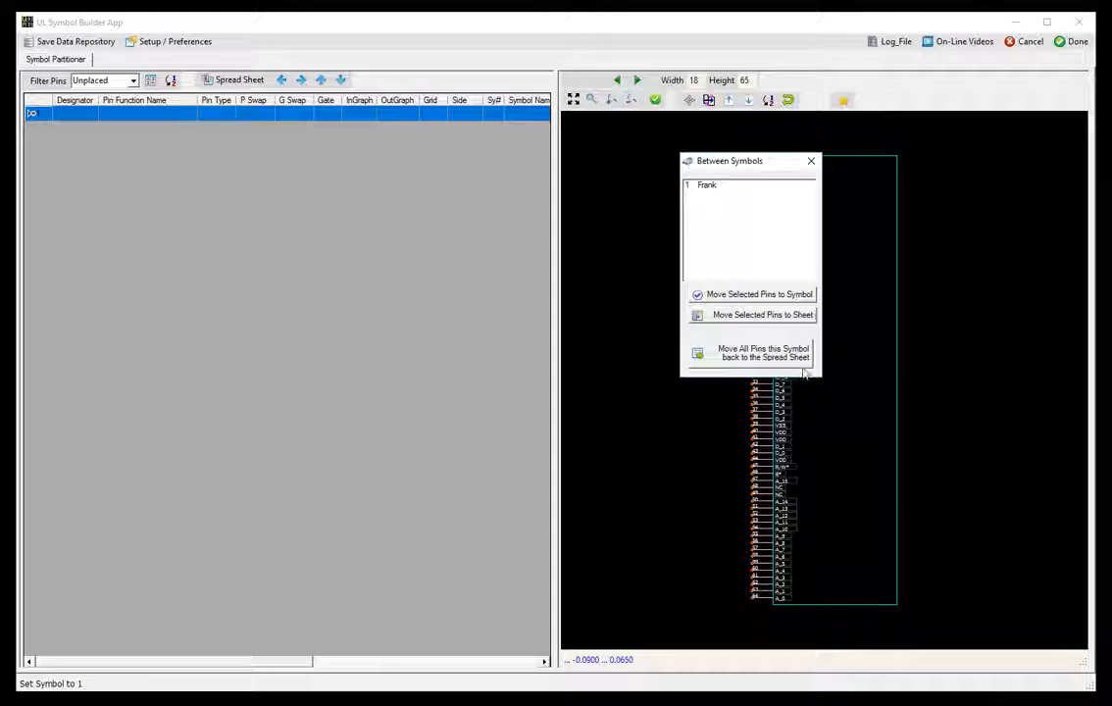
- Move all of Frank's pins back to the unplaced pin table and sort them by Pin Name
left_click(798, 359)
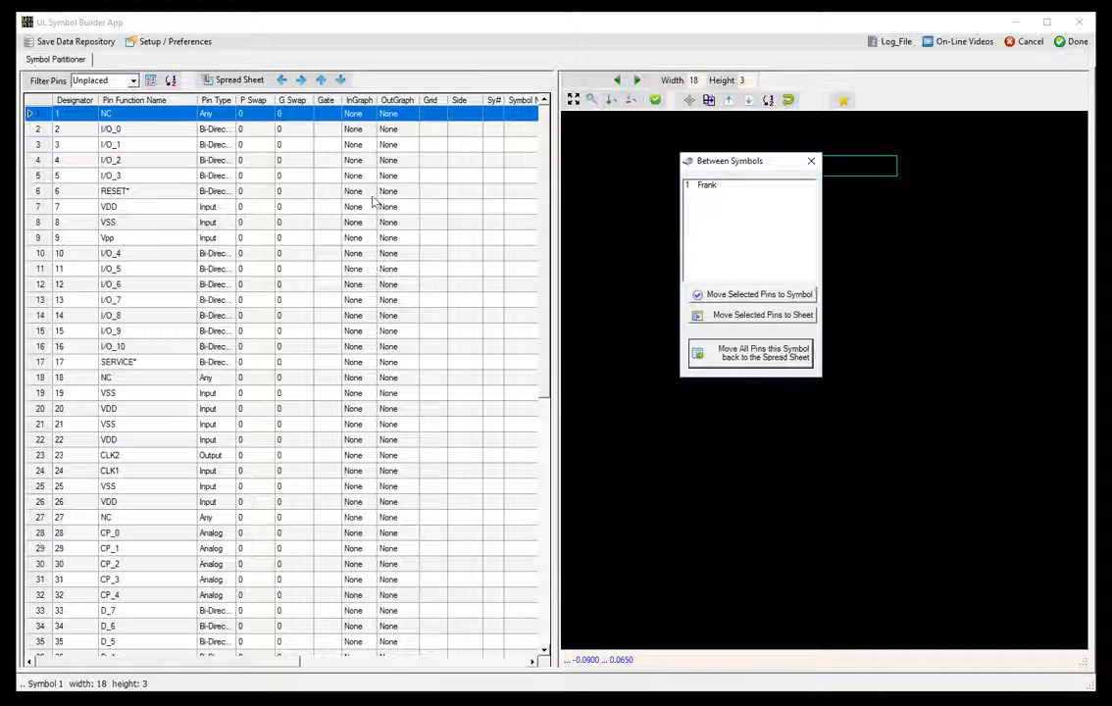
left_click(810, 161)
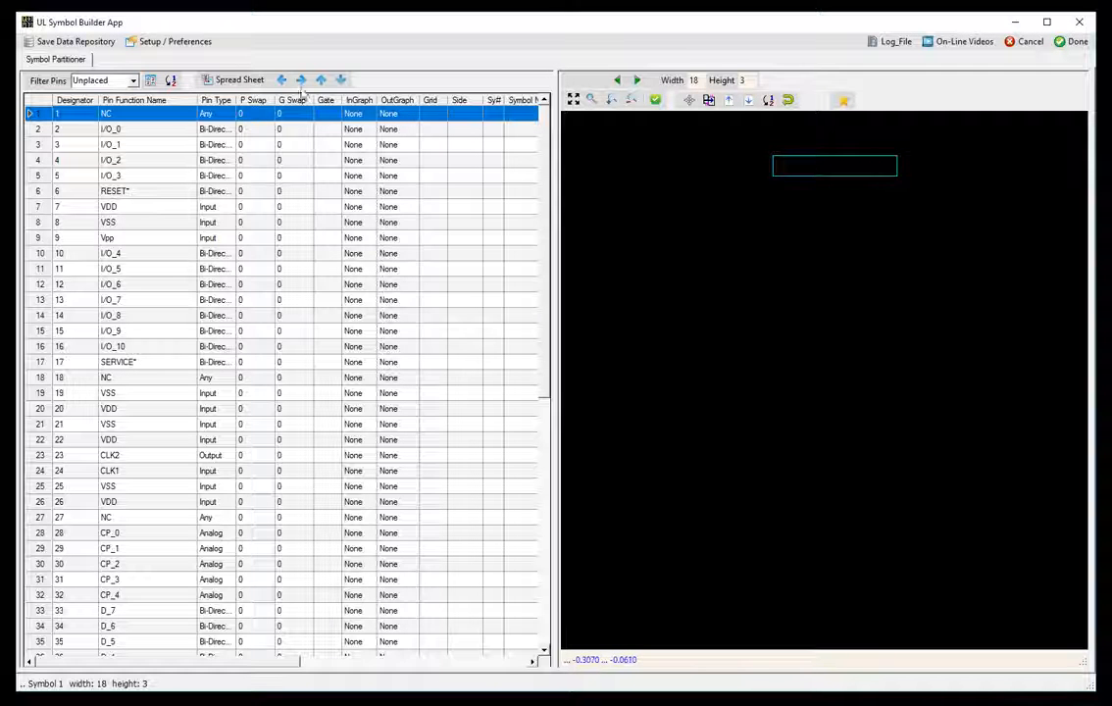
left_click(150, 81)
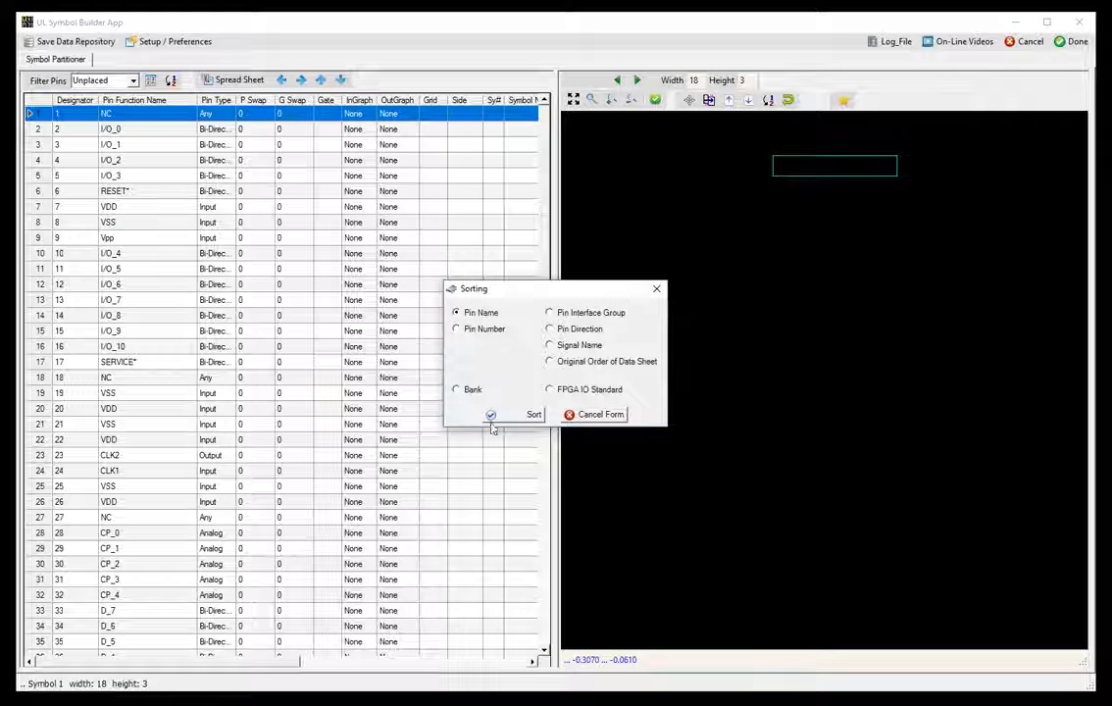
left_click(527, 415)
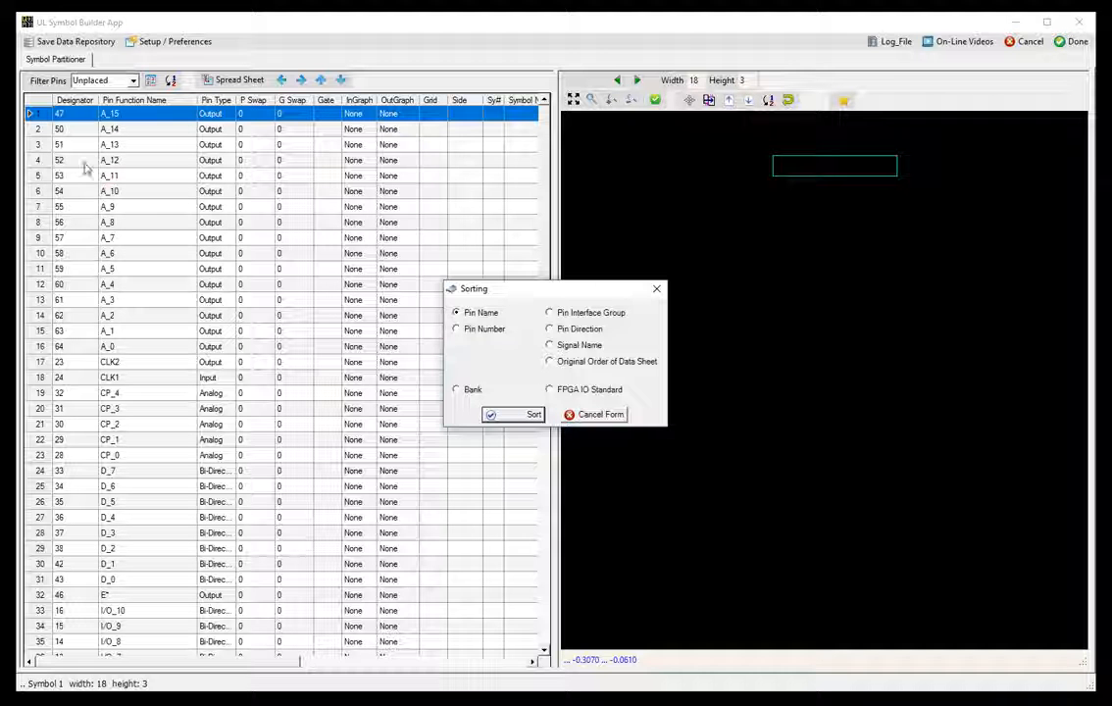
left_click(656, 289)
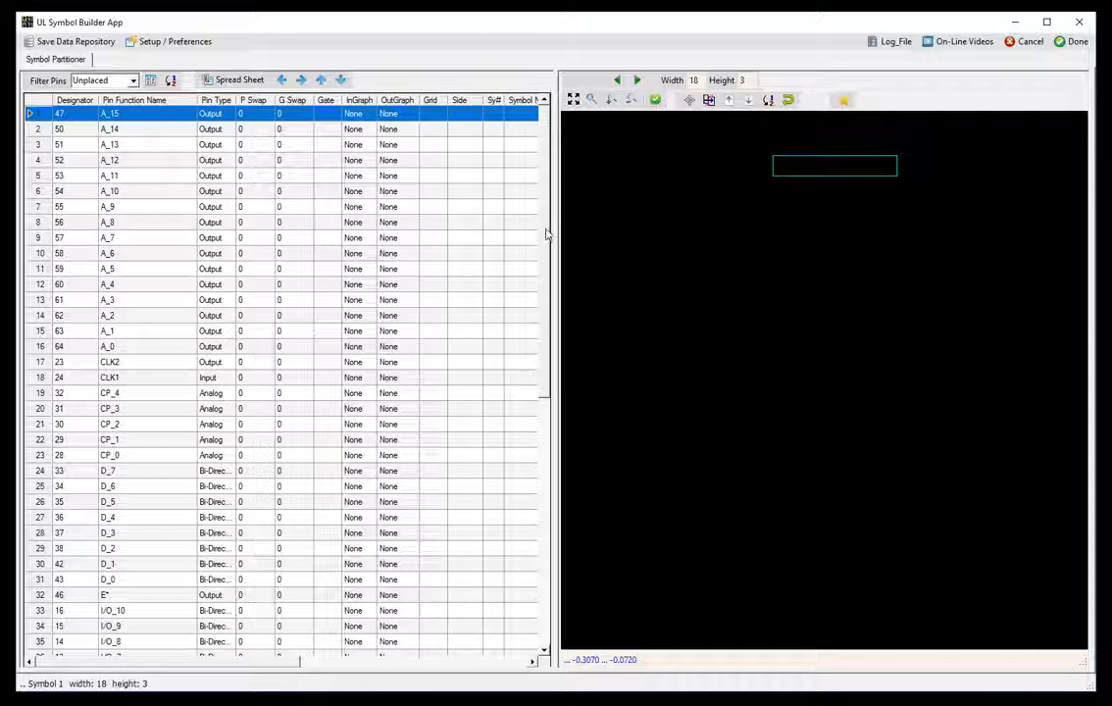
left_click_drag(548, 362, 553, 573)
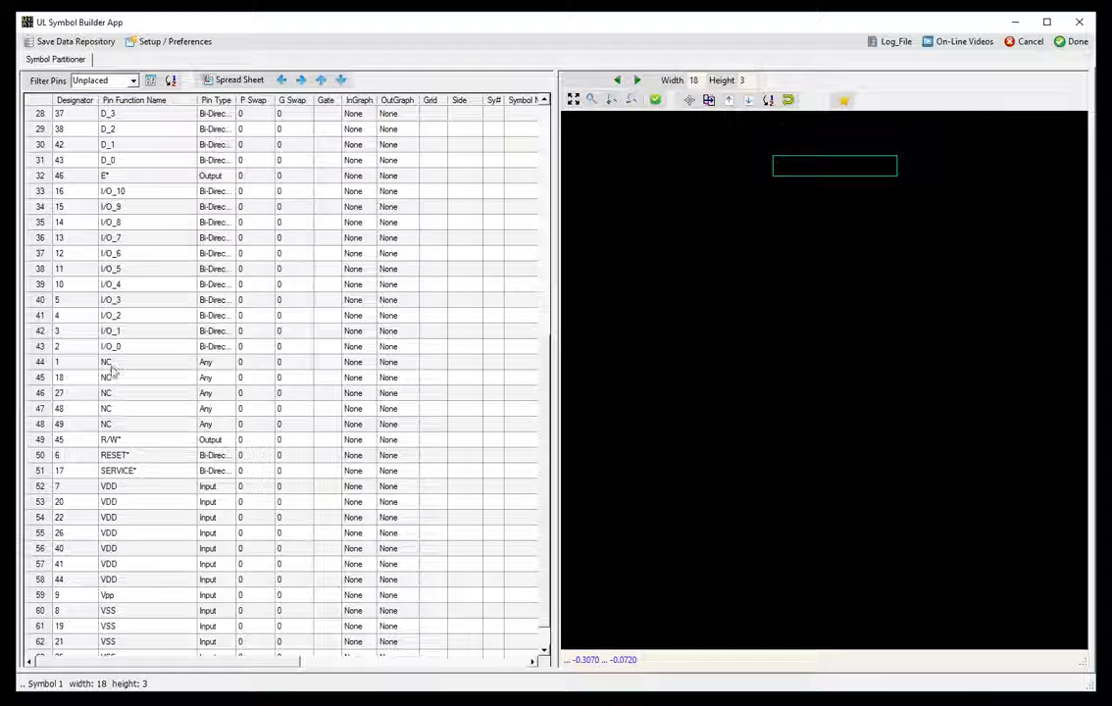
- Place the five NC pins, ending with pin 49, on Symbol 1's left side
left_click(109, 363)
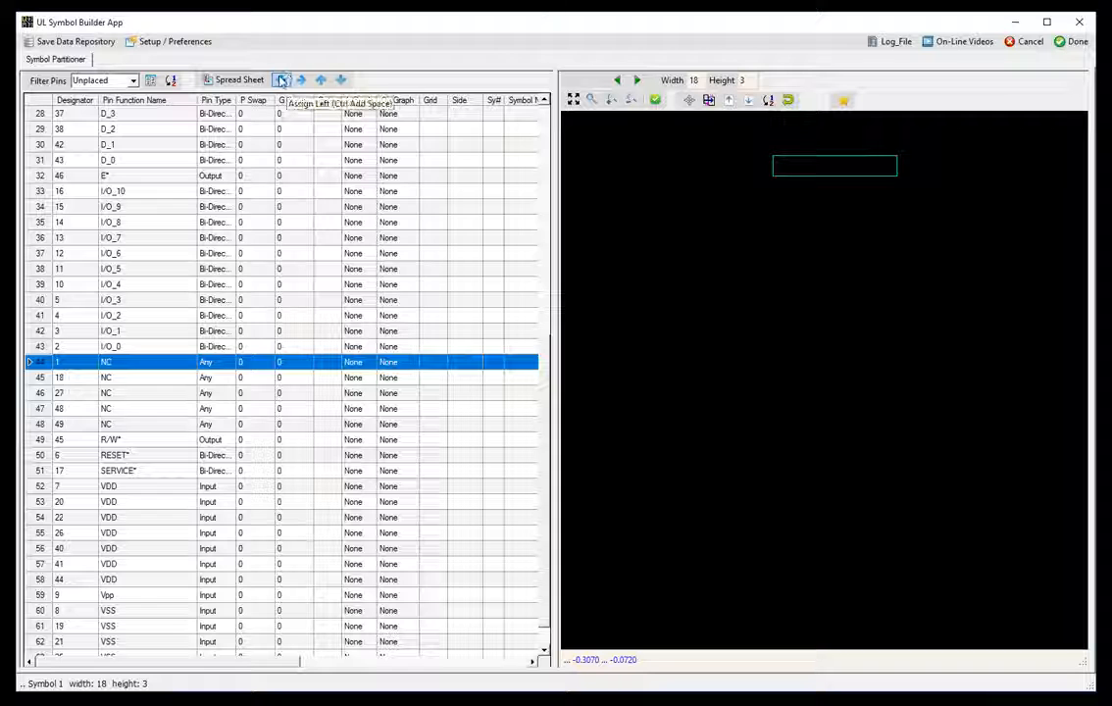
left_click(281, 81)
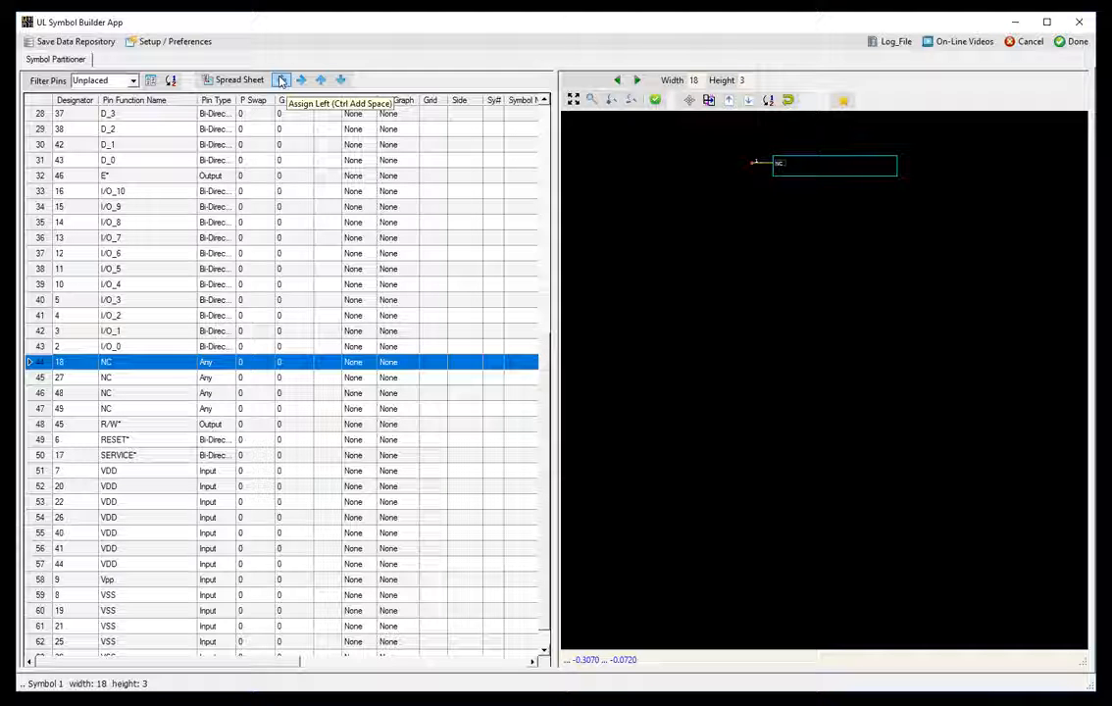
left_click(282, 81)
left_click(281, 81)
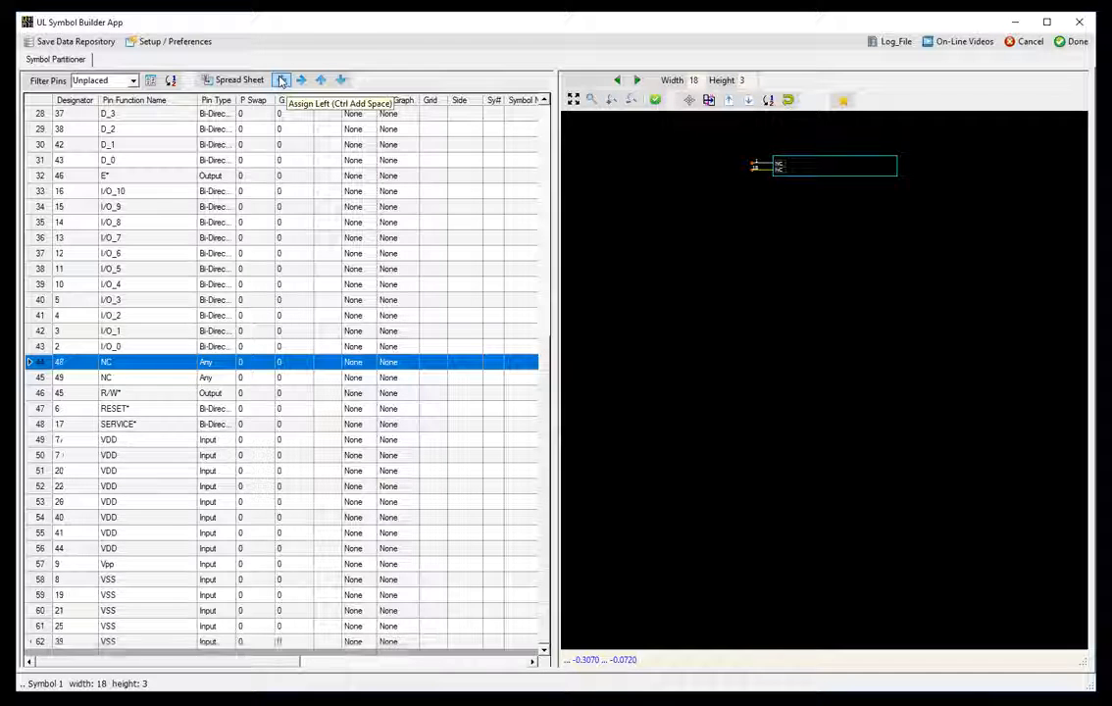
left_click(281, 82)
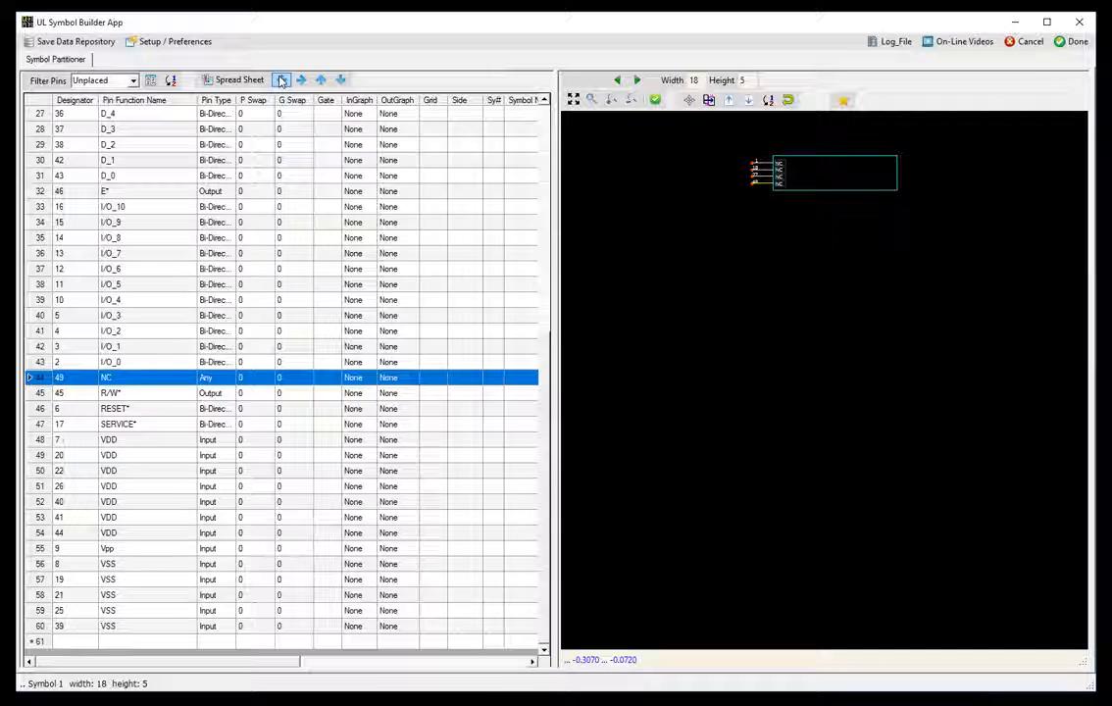
left_click(281, 81)
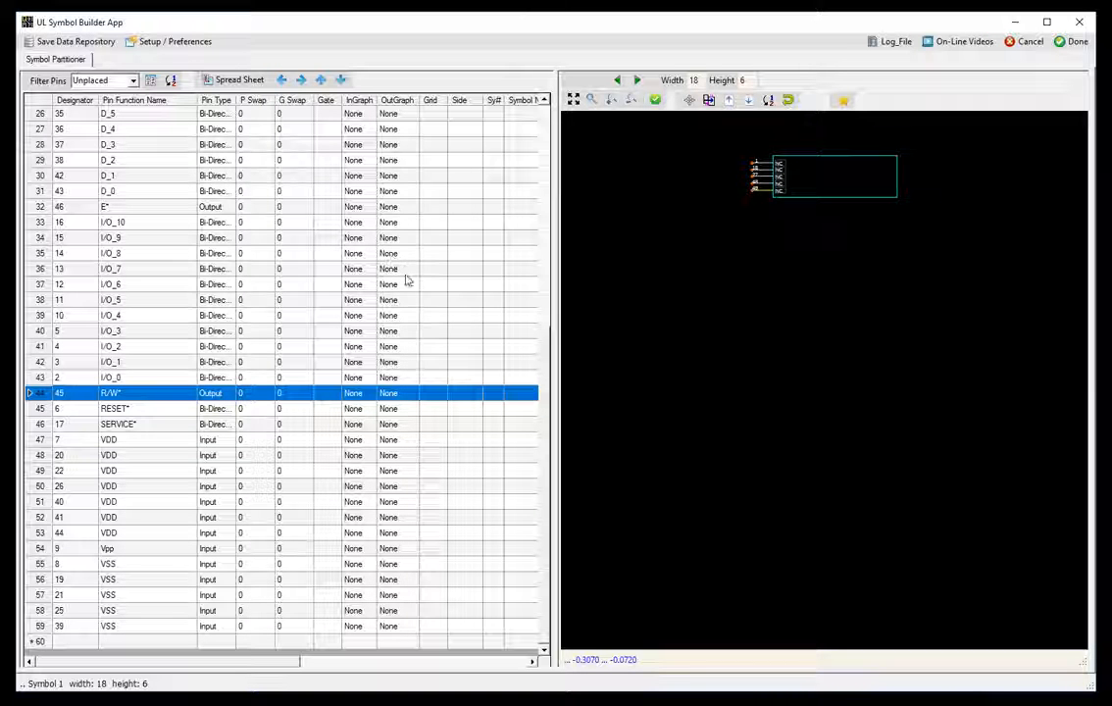
- Add the five VDD pins, pin 7 through pin 44, and the Vpp pin to the left side
left_click(147, 443)
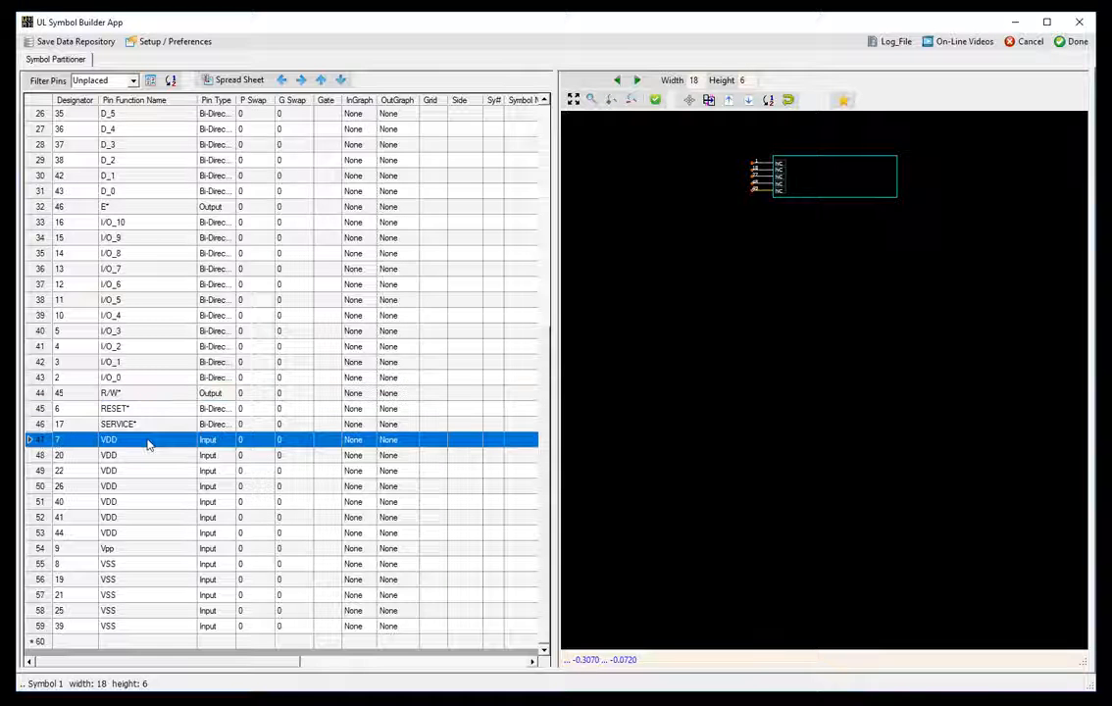
left_click(282, 80)
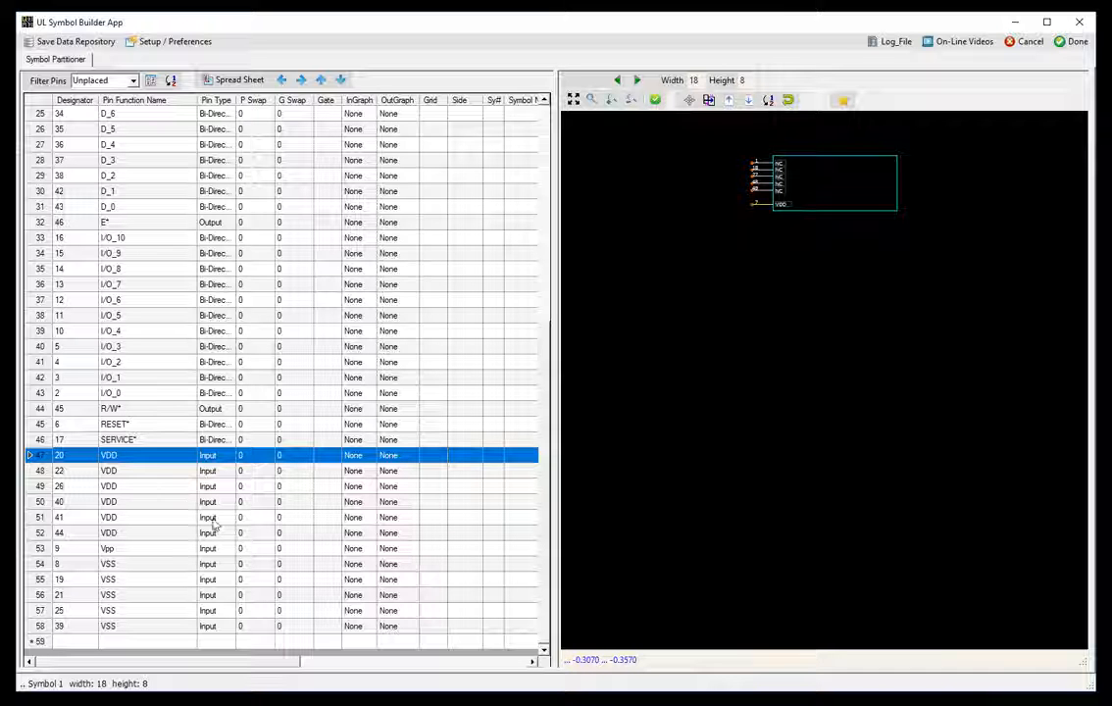
left_click(282, 80)
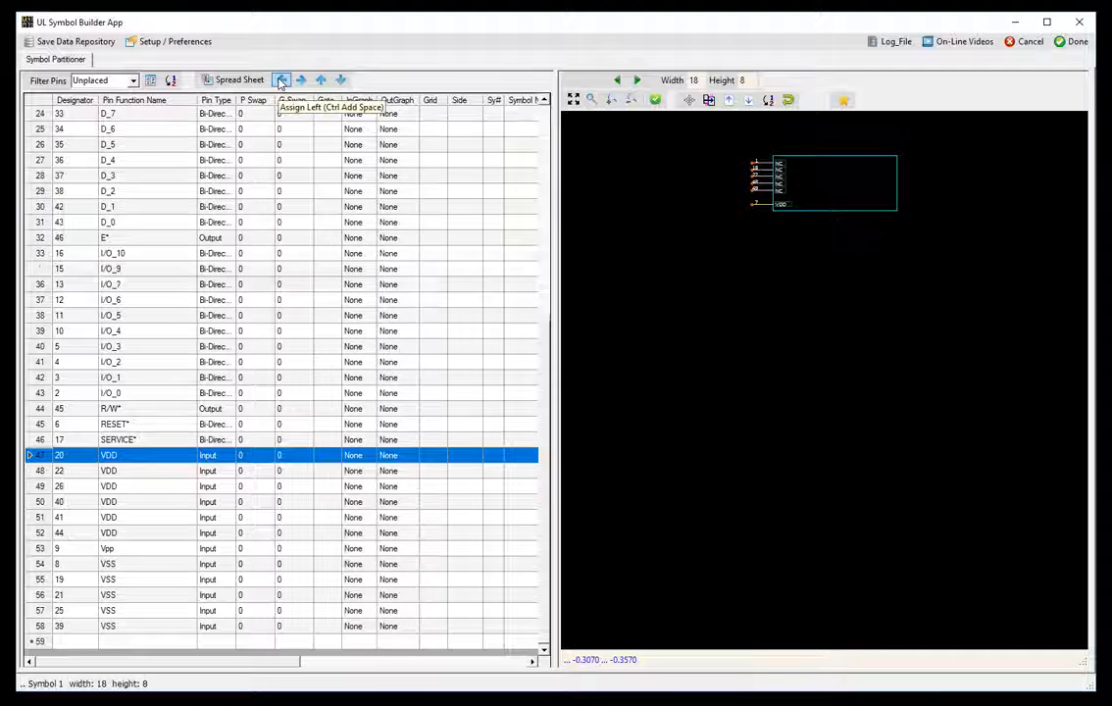
left_click(281, 82)
left_click(281, 82)
left_click(280, 82)
left_click(280, 82)
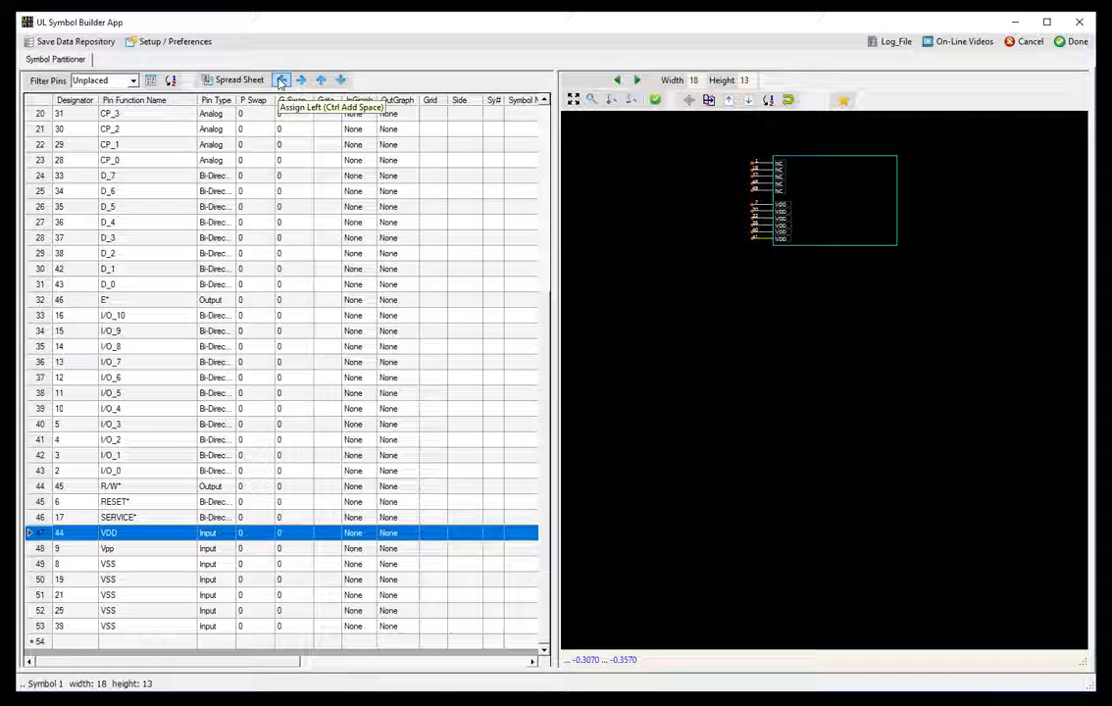
left_click(281, 82)
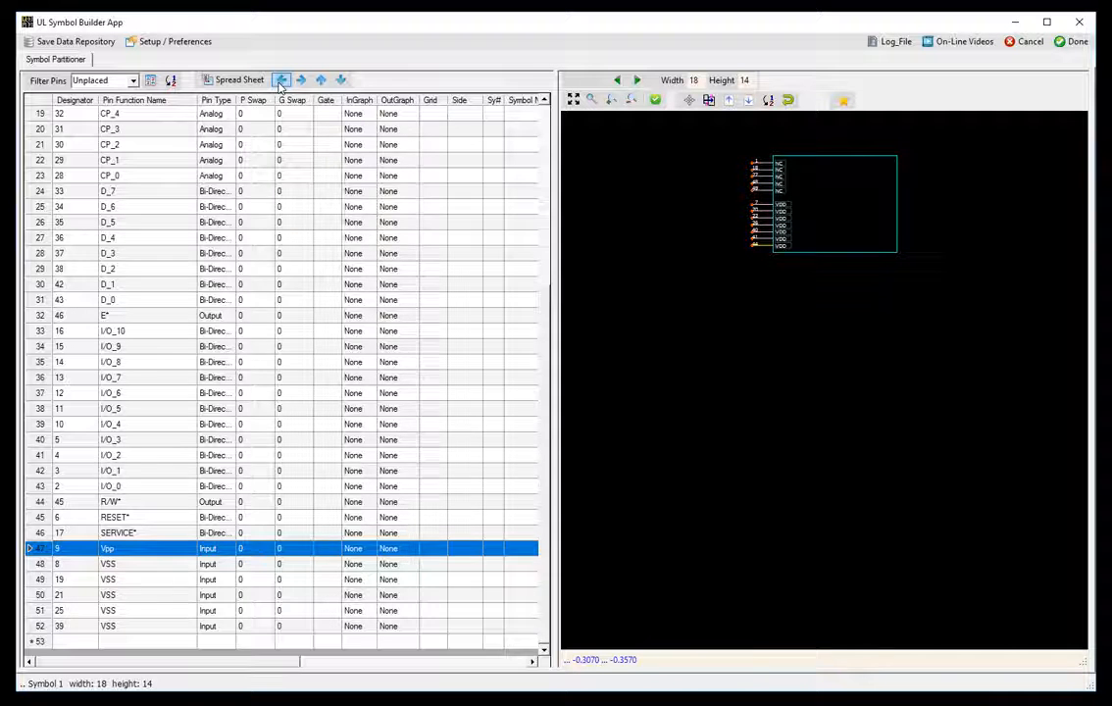
left_click(282, 80)
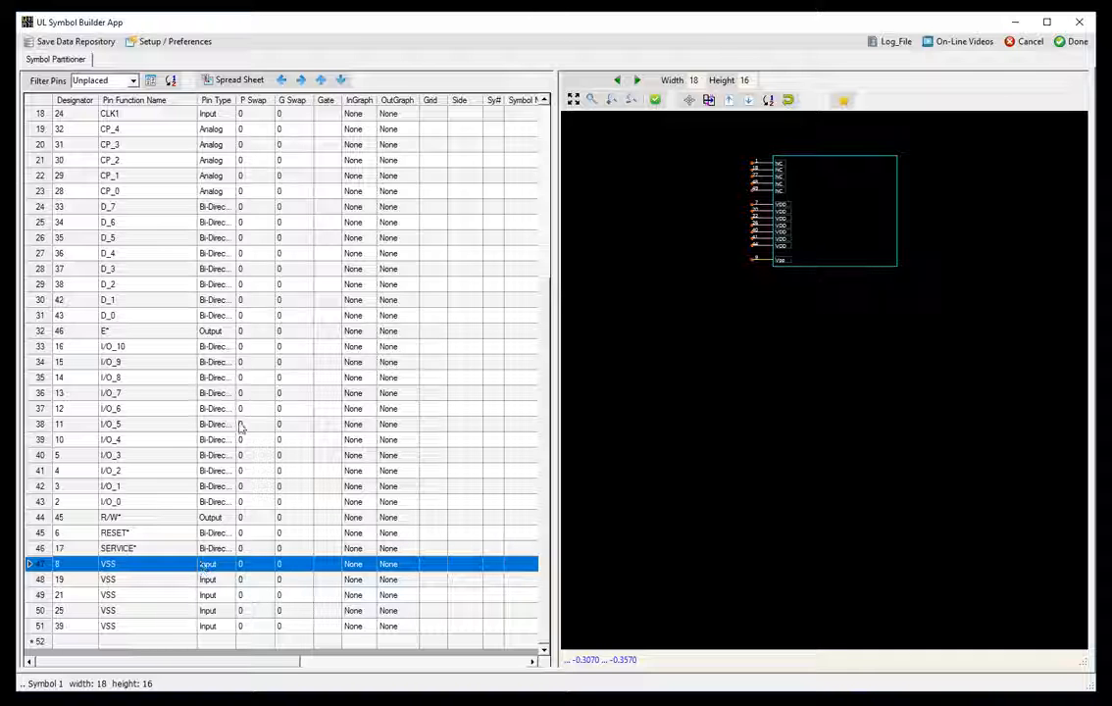
- Place all five VSS pins along the symbol's right side
left_click(301, 80)
left_click(301, 81)
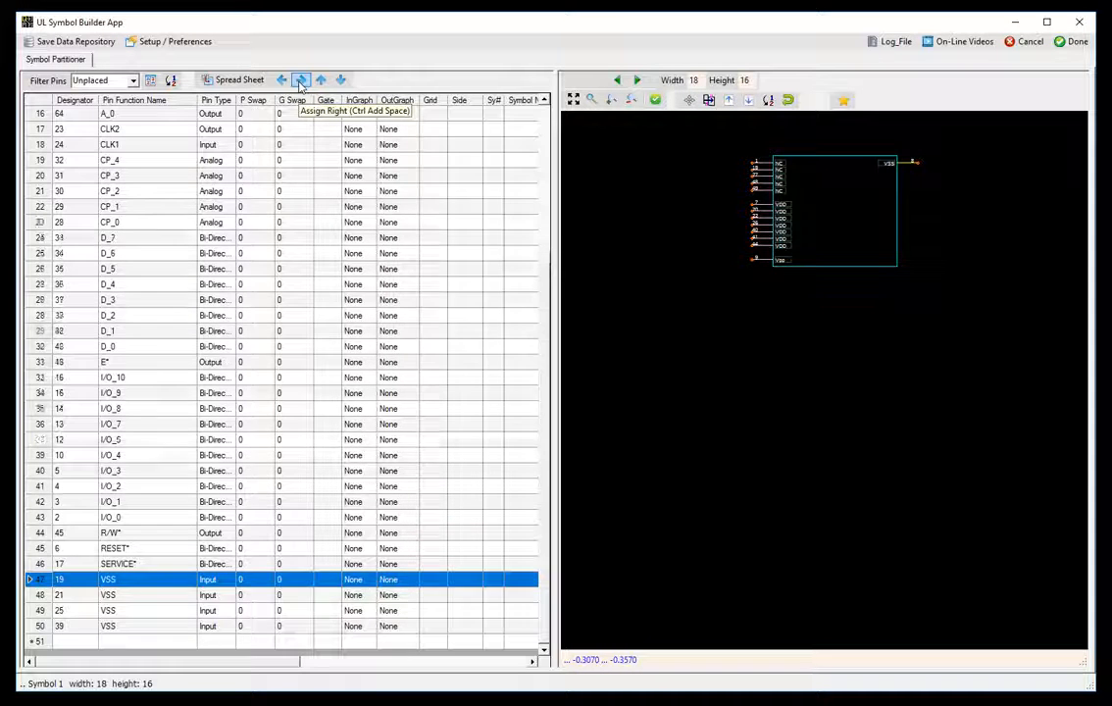
left_click(301, 80)
left_click(301, 80)
left_click(301, 81)
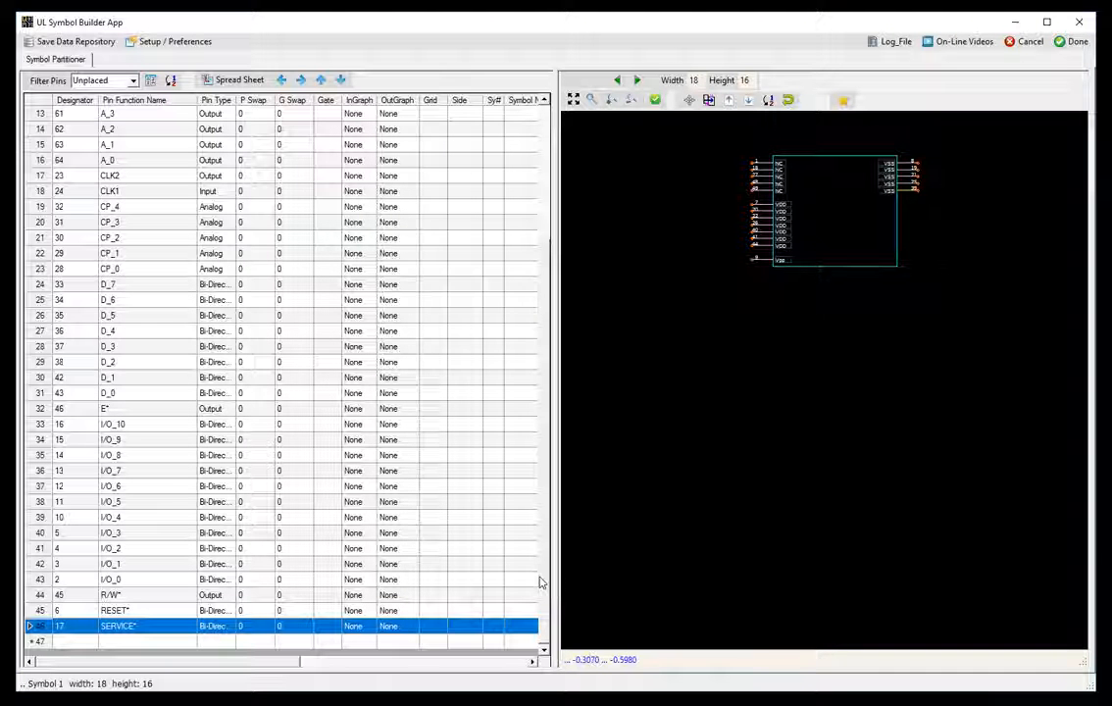
scroll(538, 582, "up", 4)
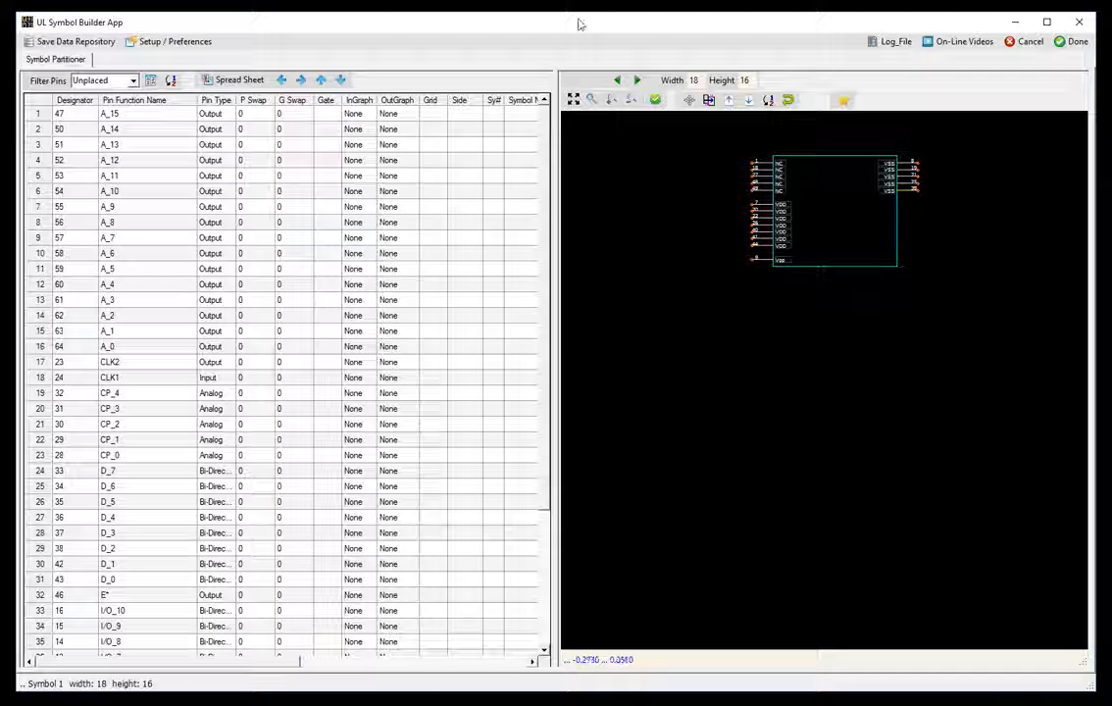
- Start a second symbol and assign E*, R/W*, RESET* and SERVICE* to its left side
left_click(638, 82)
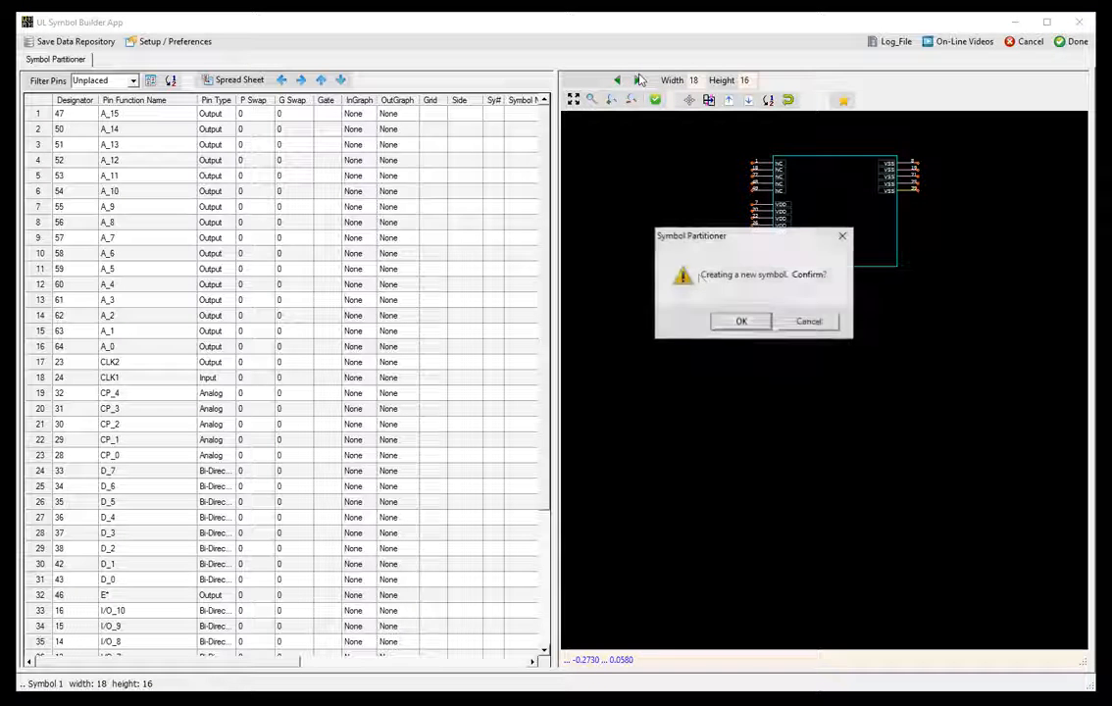
left_click(741, 324)
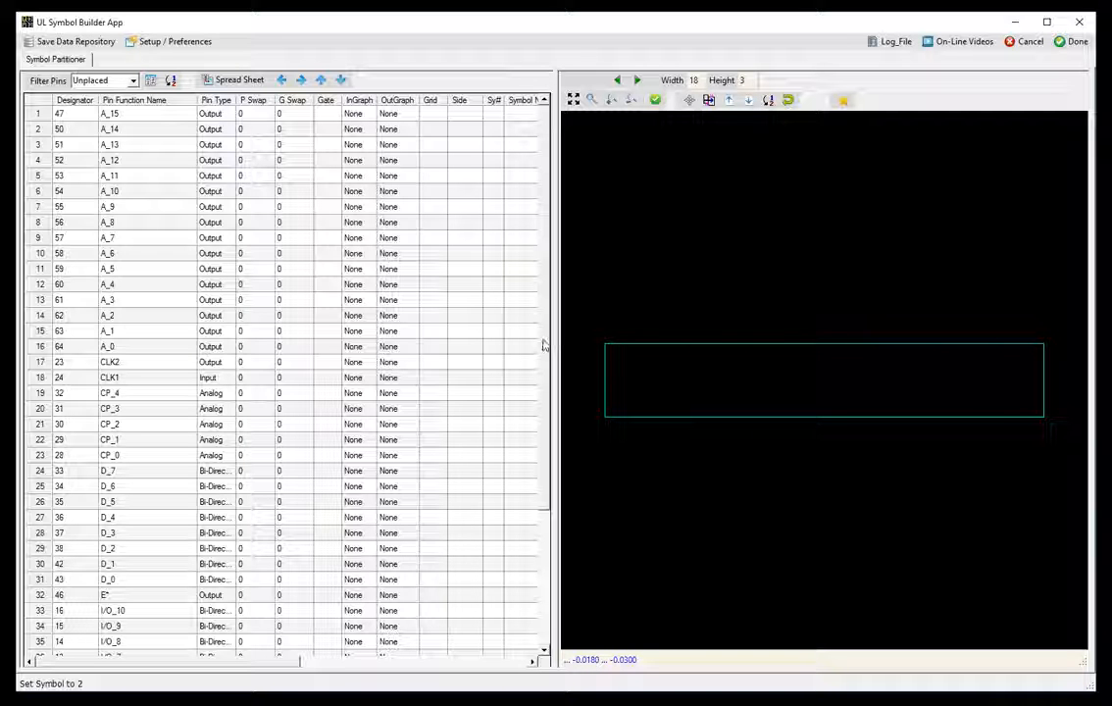
scroll(544, 344, "down", 2)
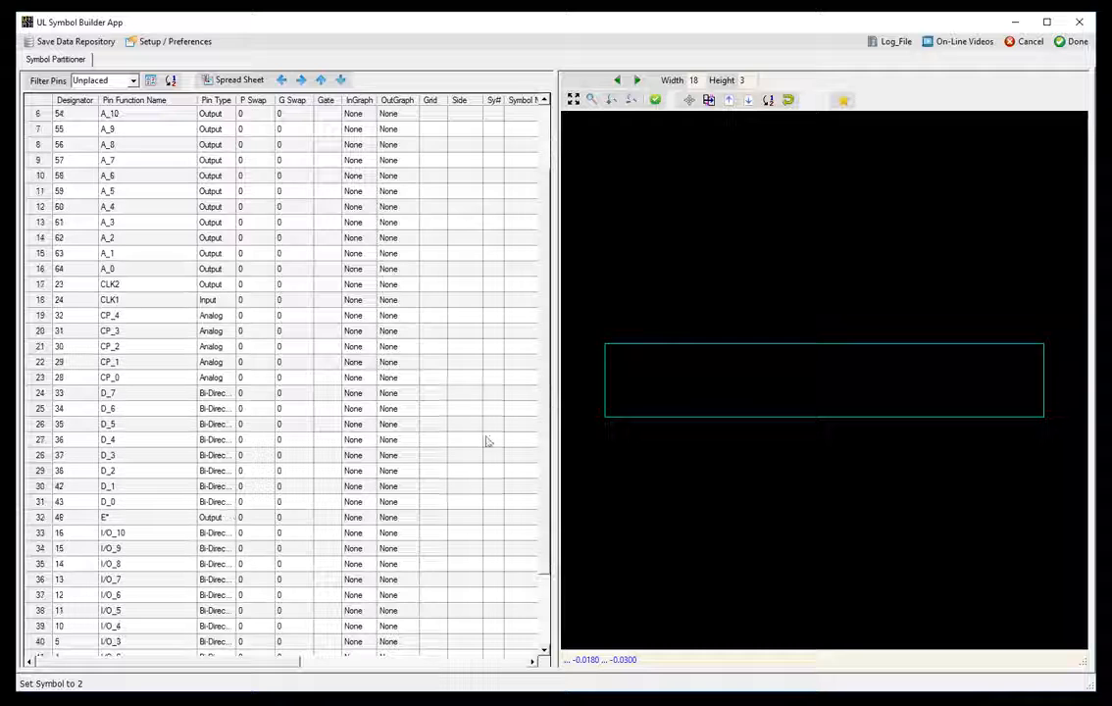
left_click(135, 520)
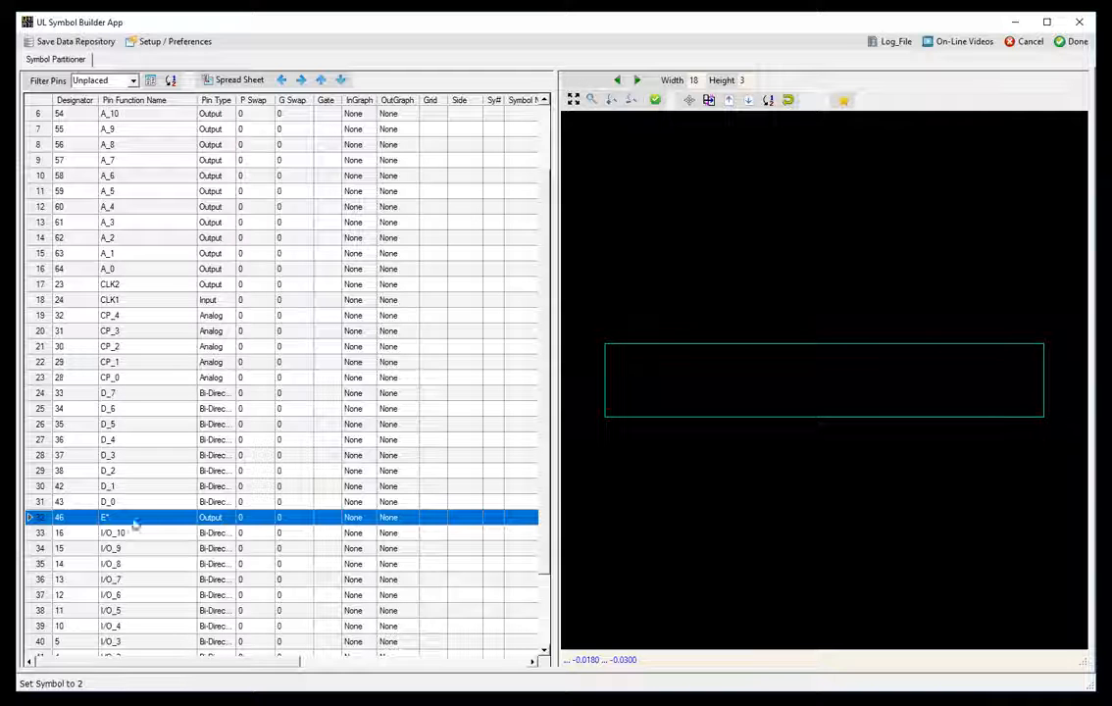
left_click(282, 79)
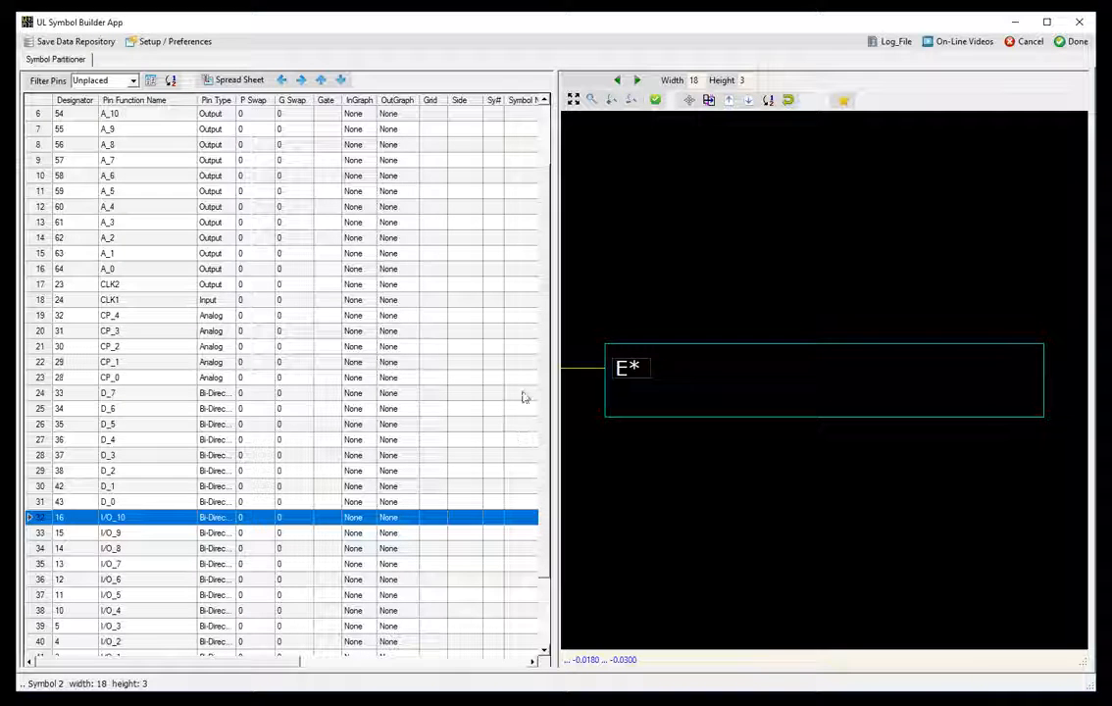
scroll(552, 599, "down", 2)
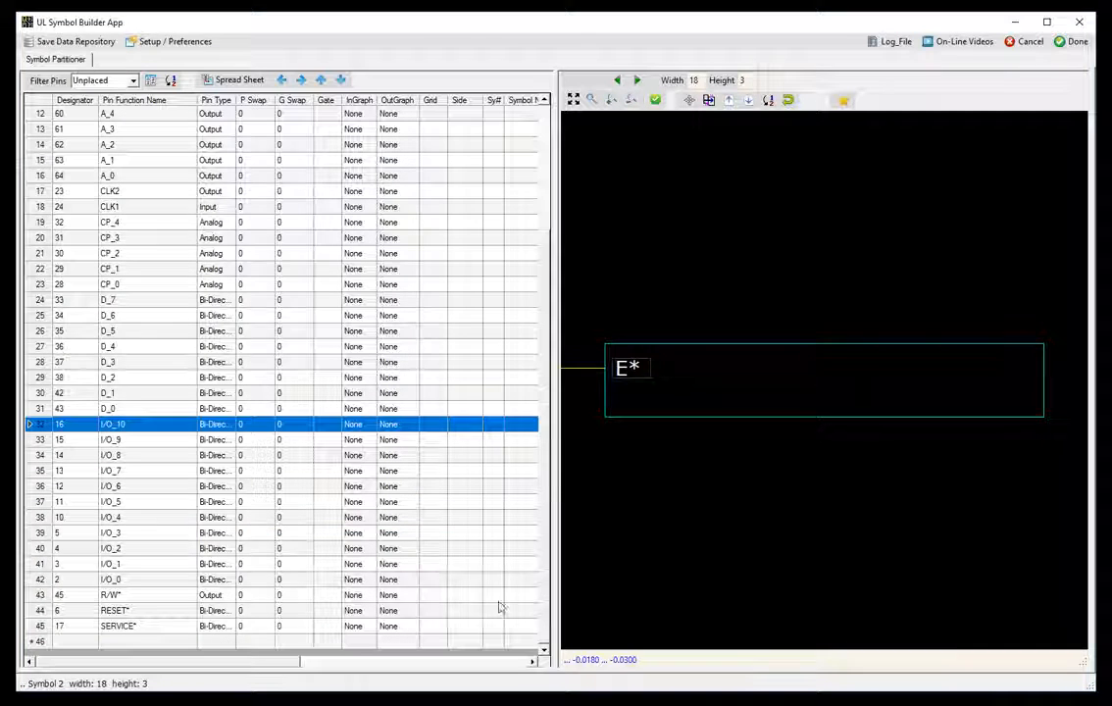
left_click(142, 595)
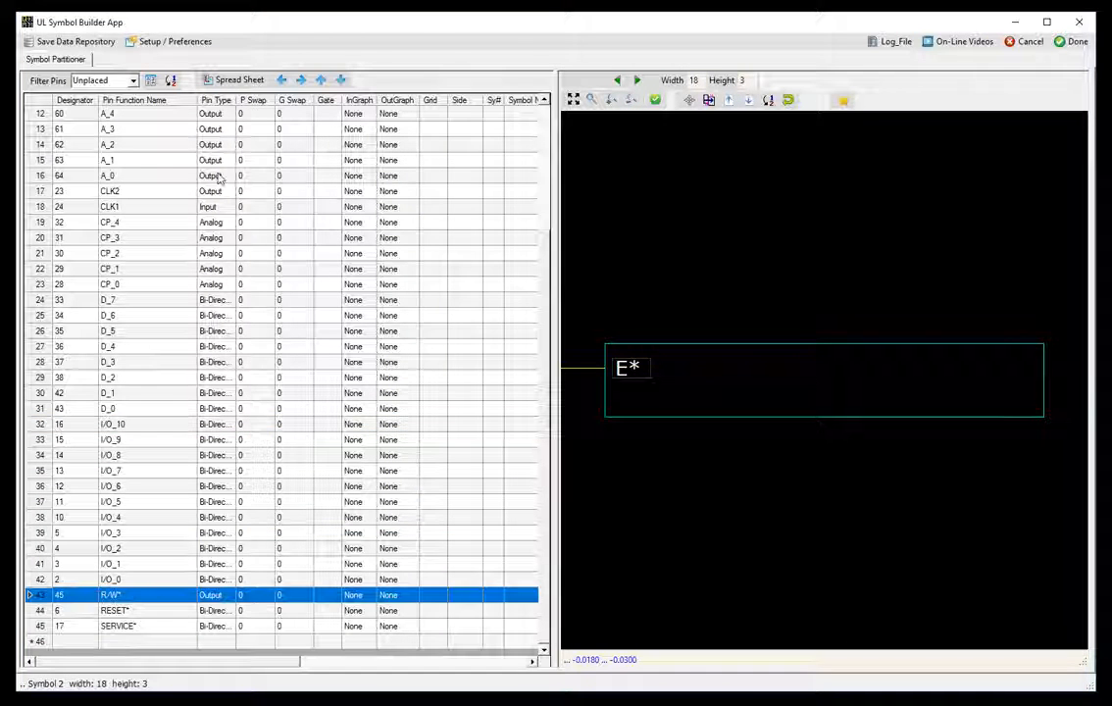
left_click(282, 80)
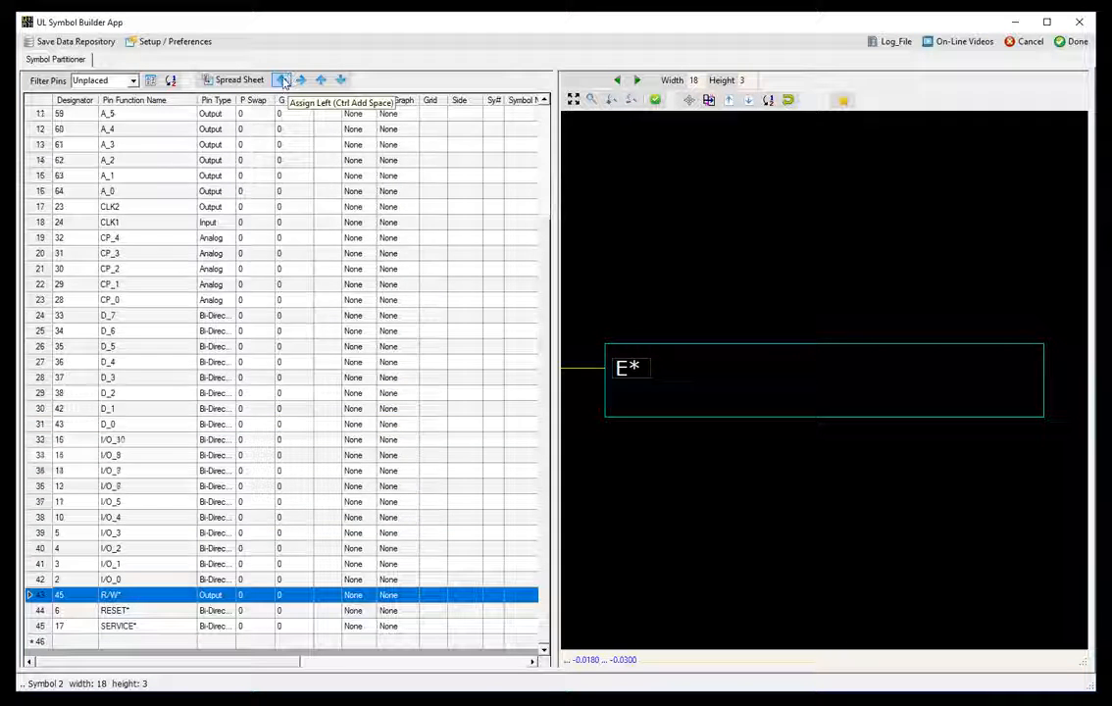
left_click(282, 80)
left_click(282, 80)
left_click(282, 81)
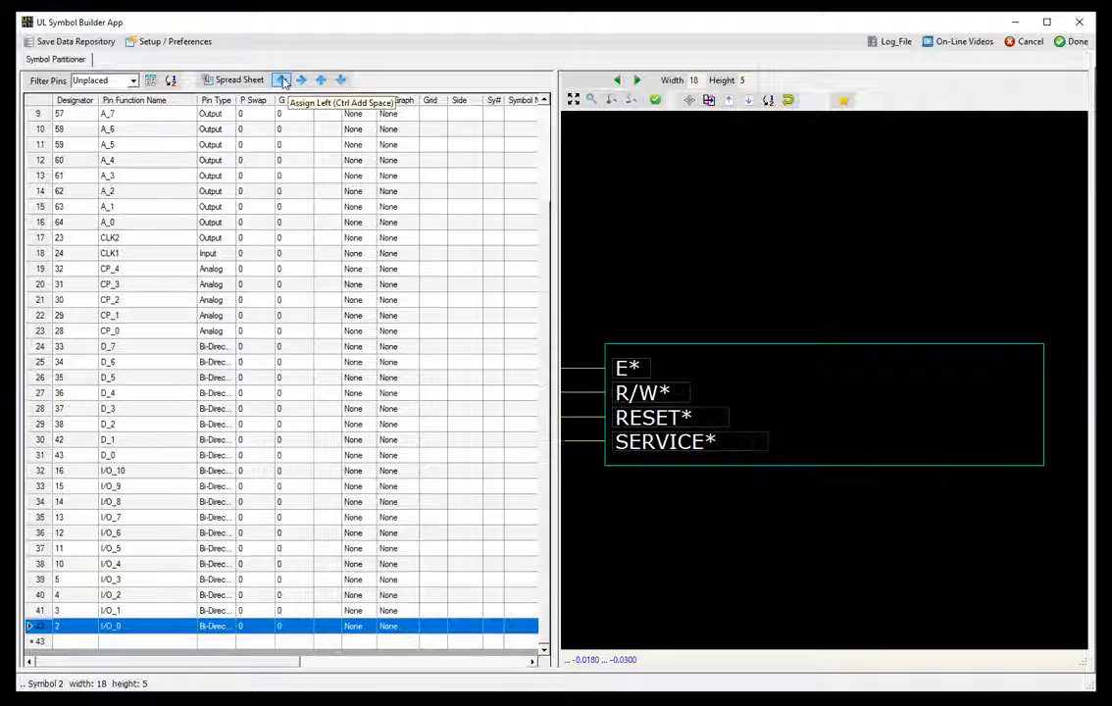
- Add CLK1 above CLK2 to the second symbol's left side
left_click(132, 238)
left_click(132, 253, "shift")
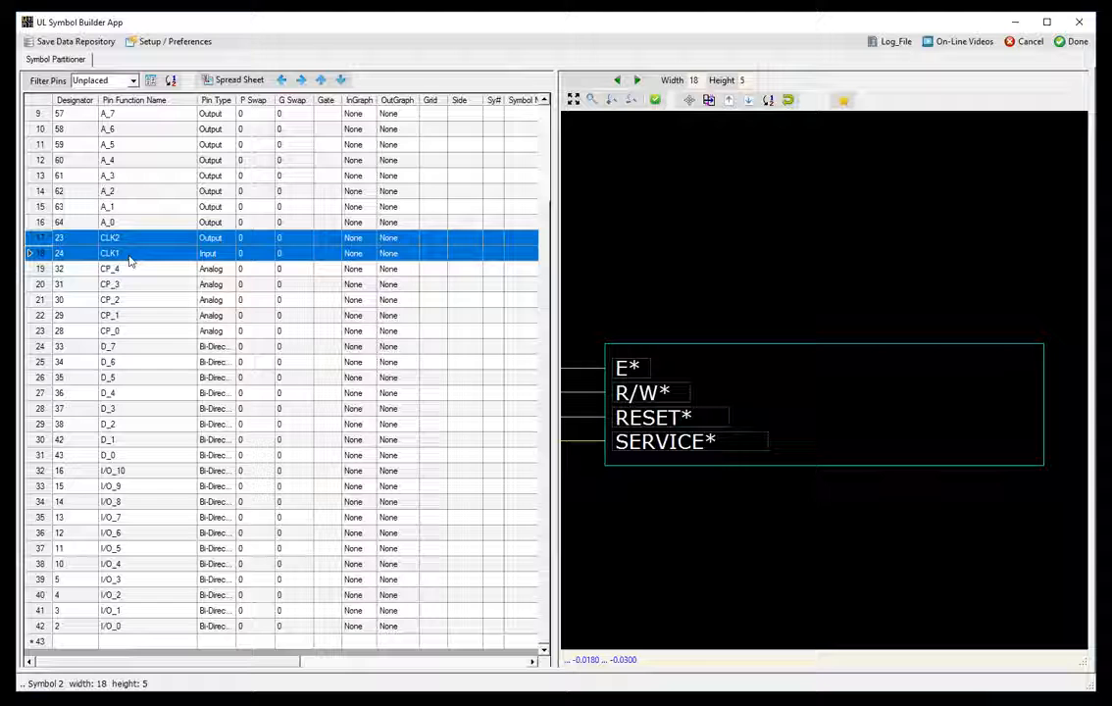
left_click(171, 81)
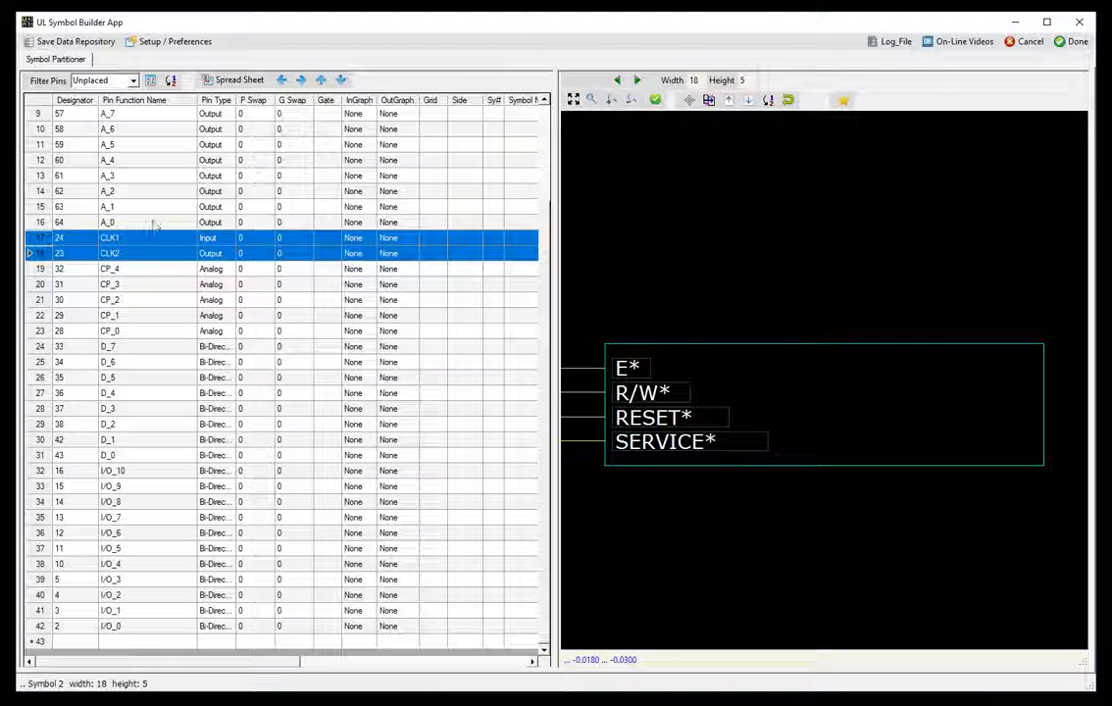
left_click(281, 80)
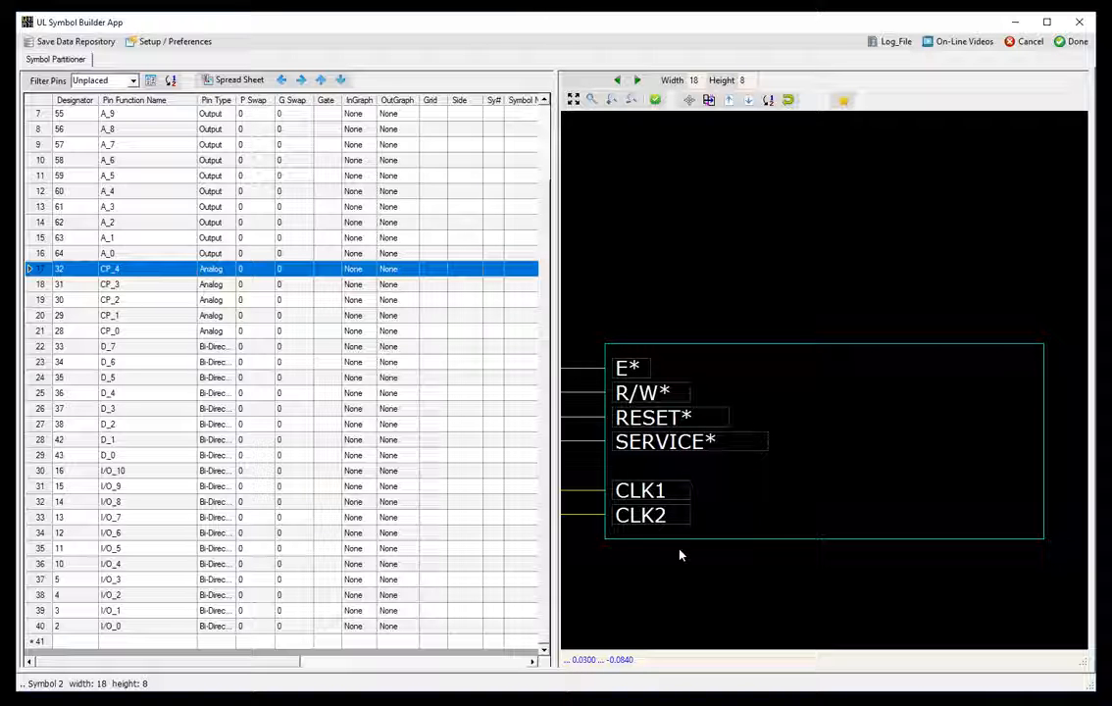
- Add CP_0–CP_4 and D_0–D_7 in ascending order to Symbol 2's left side
left_click(152, 335, "shift")
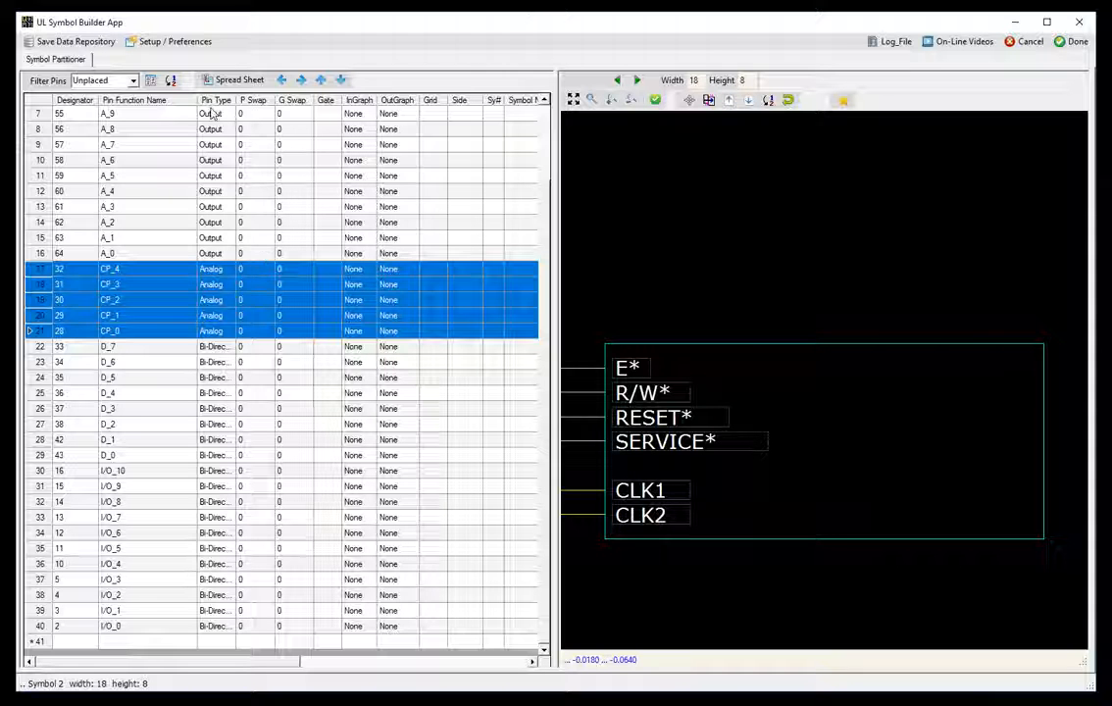
left_click(175, 83)
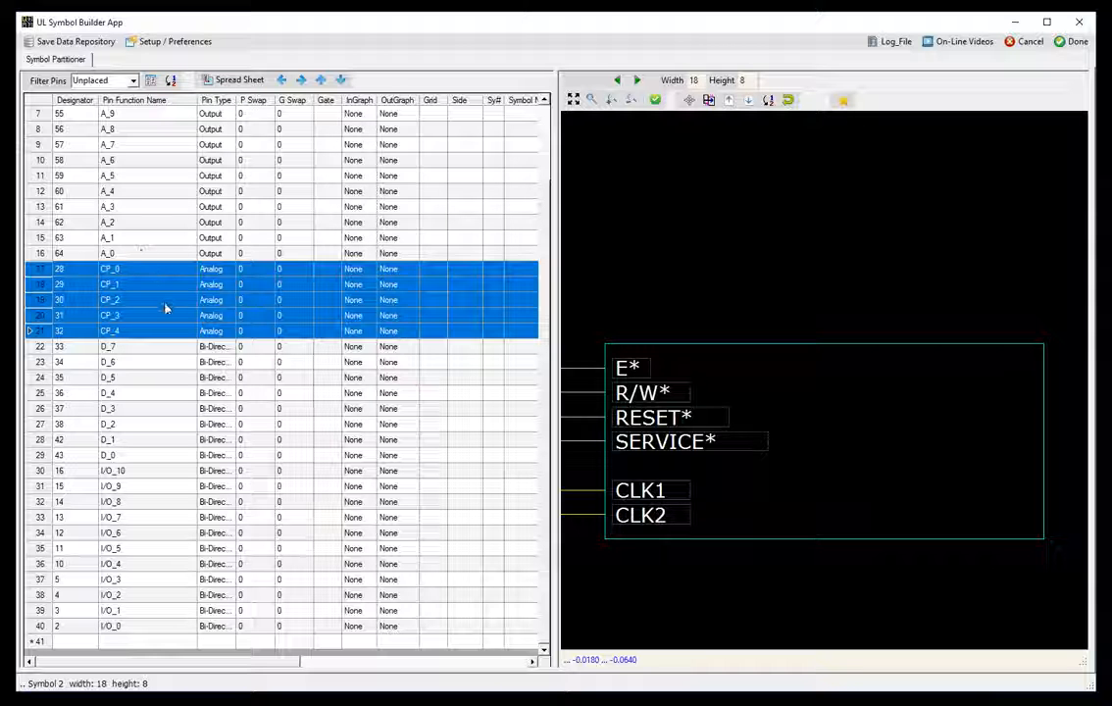
left_click(283, 82)
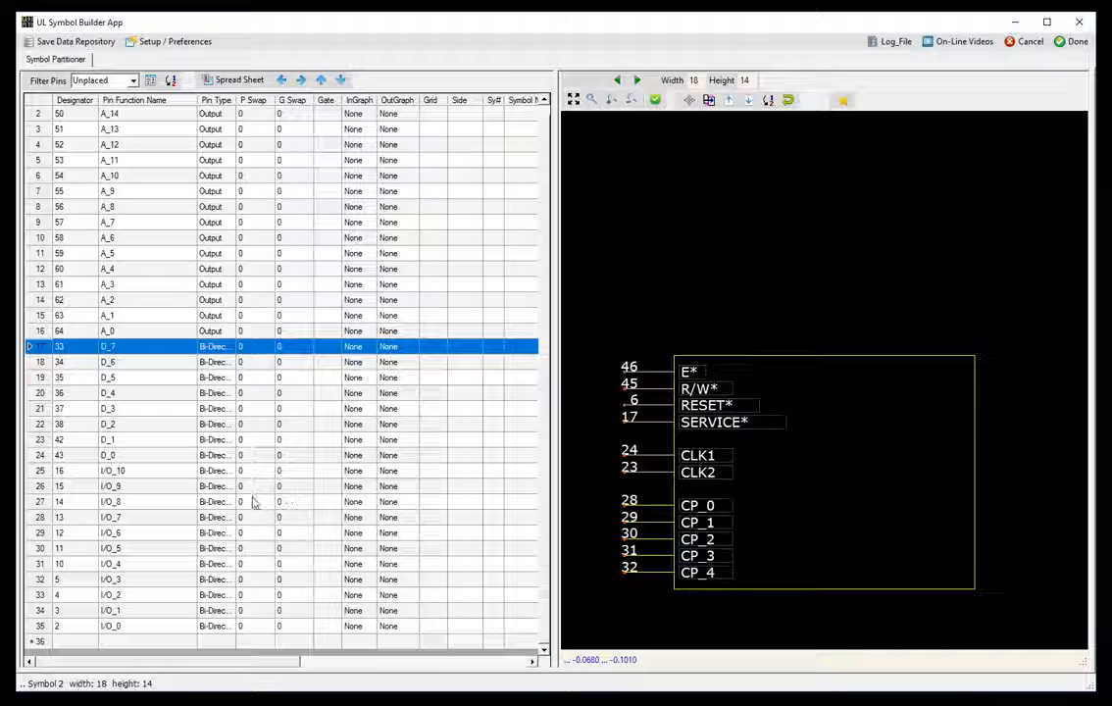
left_click(139, 455, "shift")
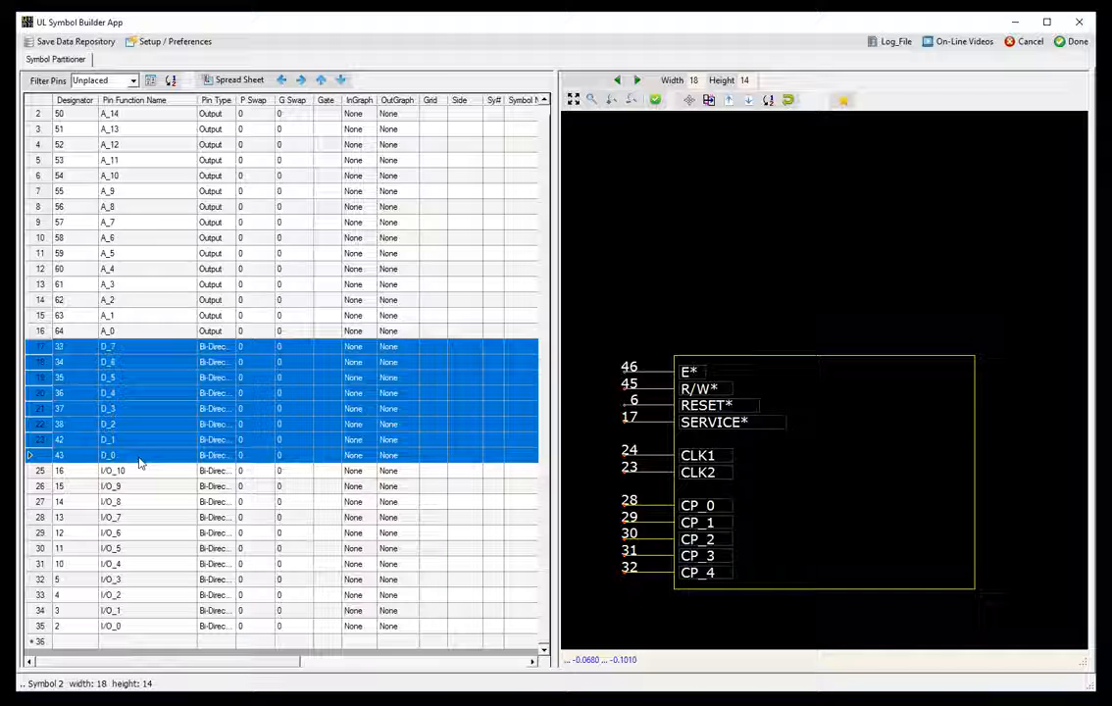
left_click(170, 82)
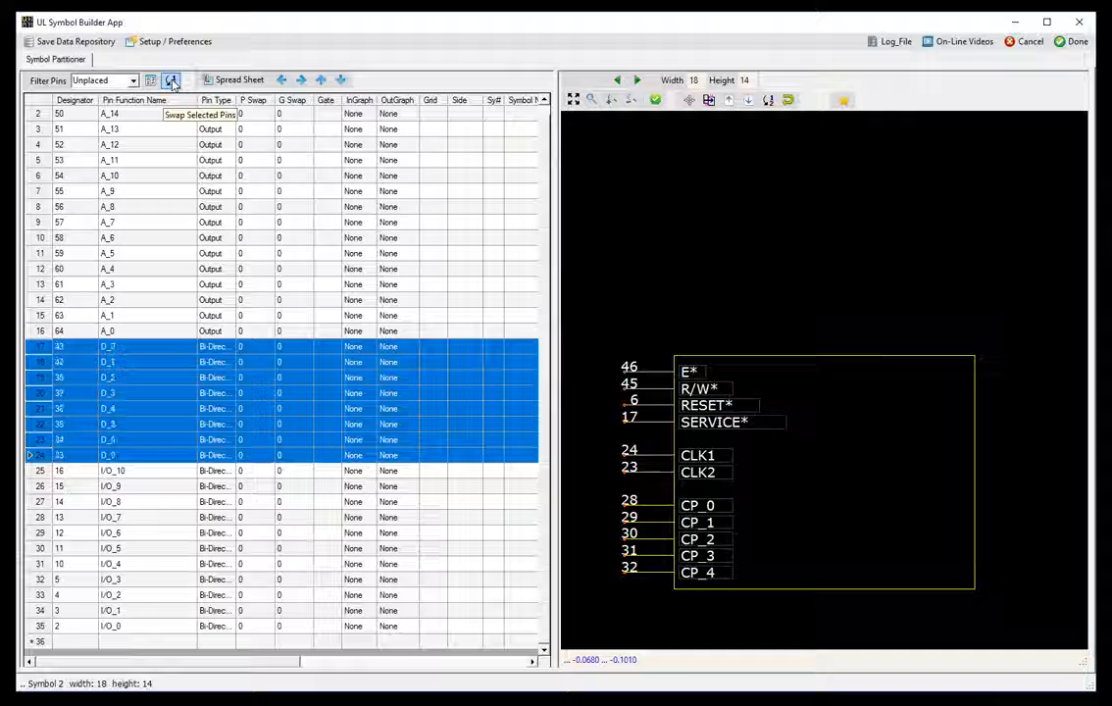
left_click(283, 80)
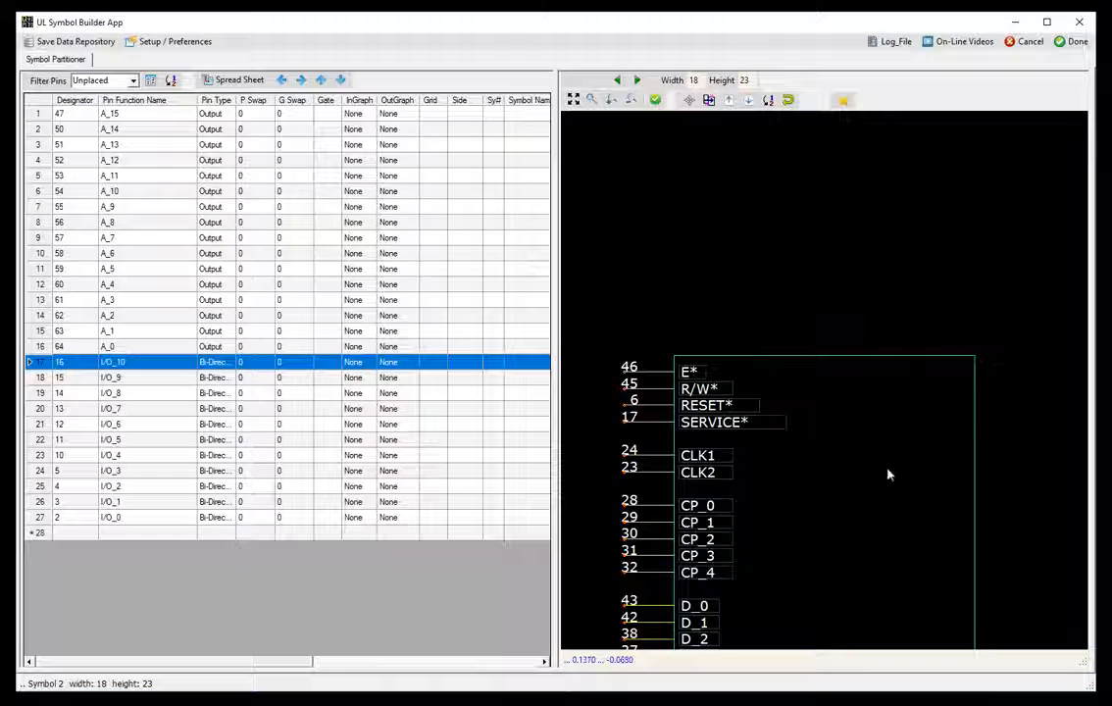
- Place I/O_0 through I/O_10 in ascending order along Symbol 2's right side
right_click(878, 445)
left_click(874, 318)
scroll(856, 373, "down", 3)
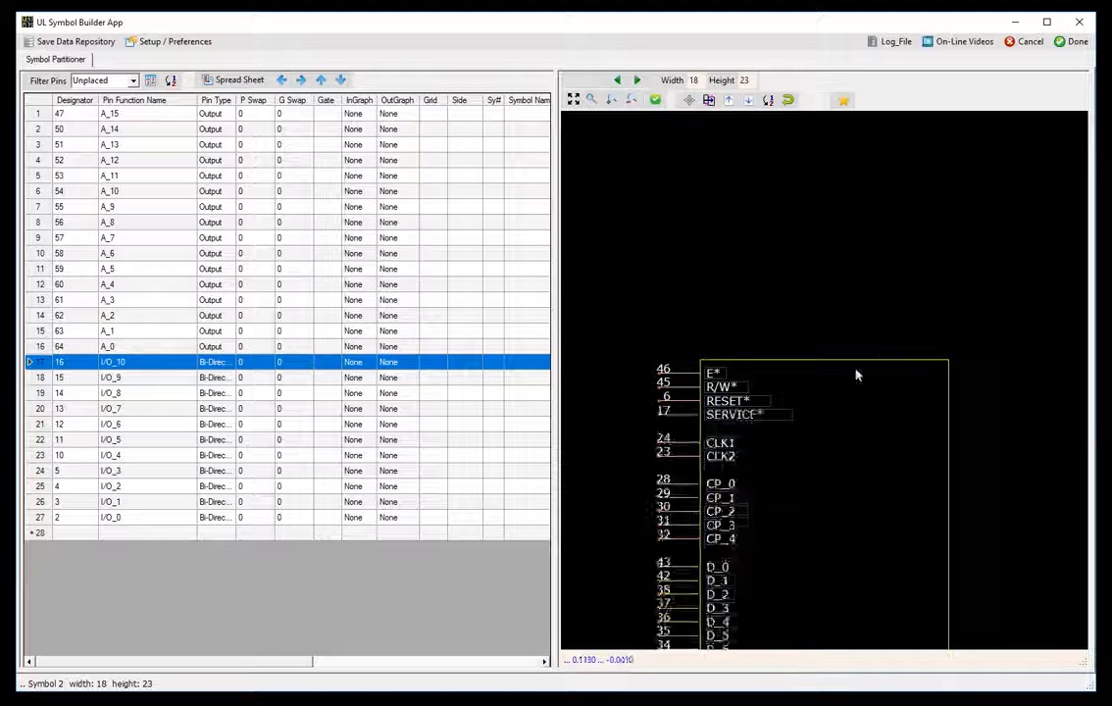
middle_click_drag(875, 552, 827, 384)
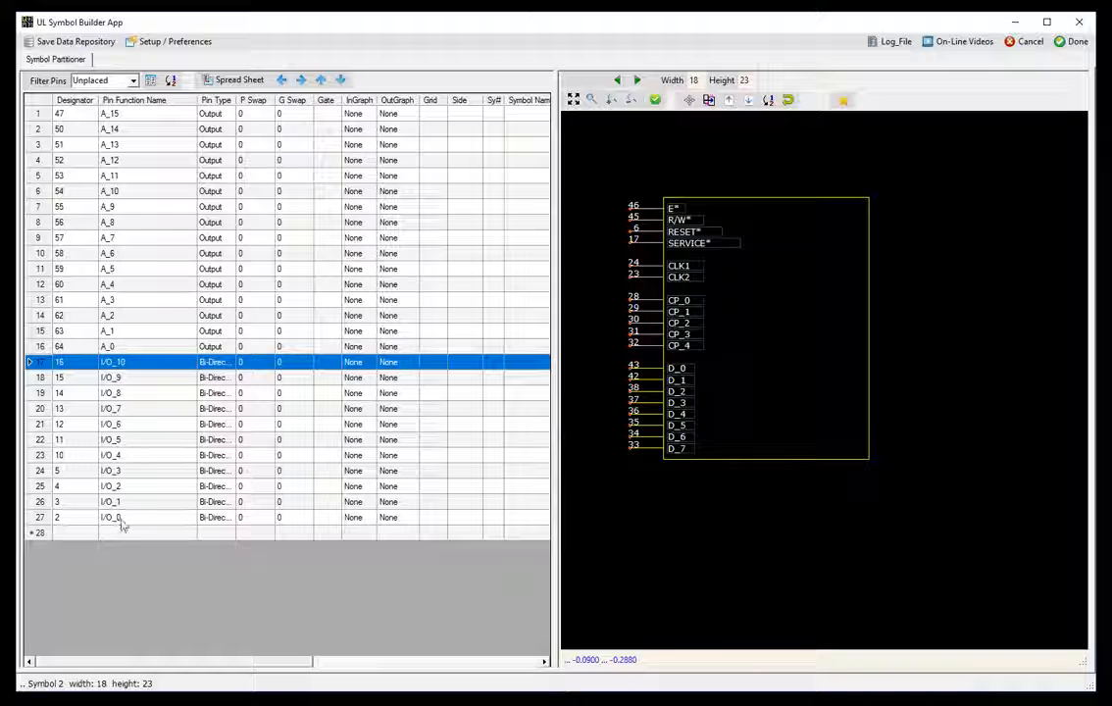
left_click(139, 520, "shift")
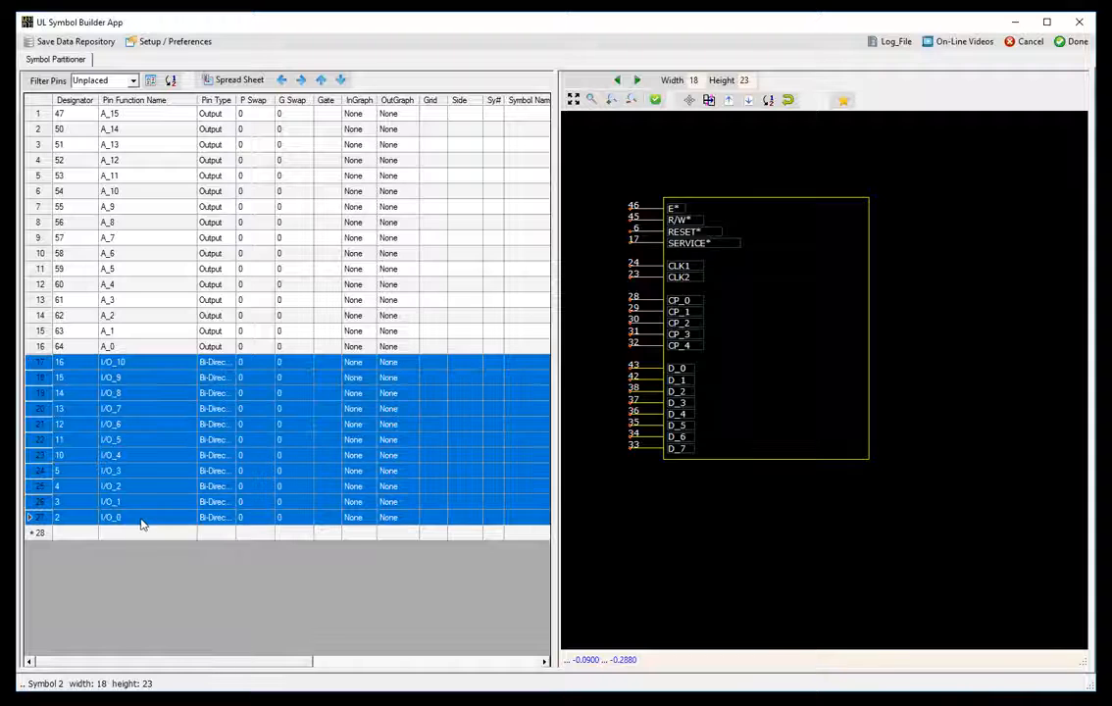
left_click(171, 80)
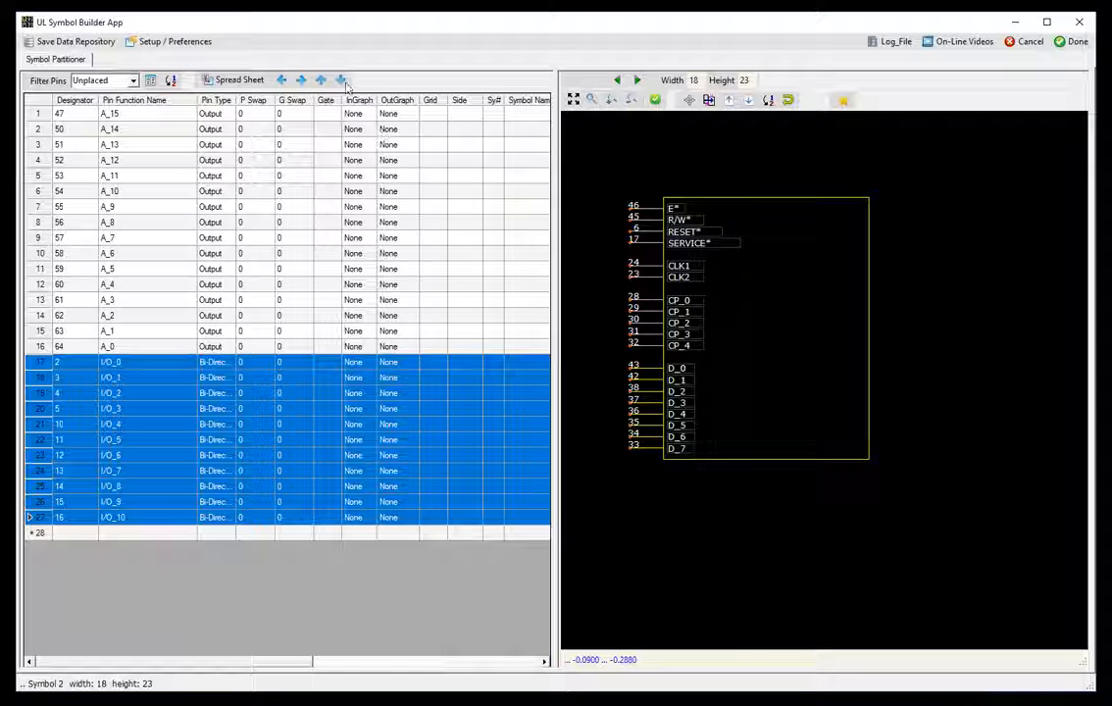
left_click(301, 81)
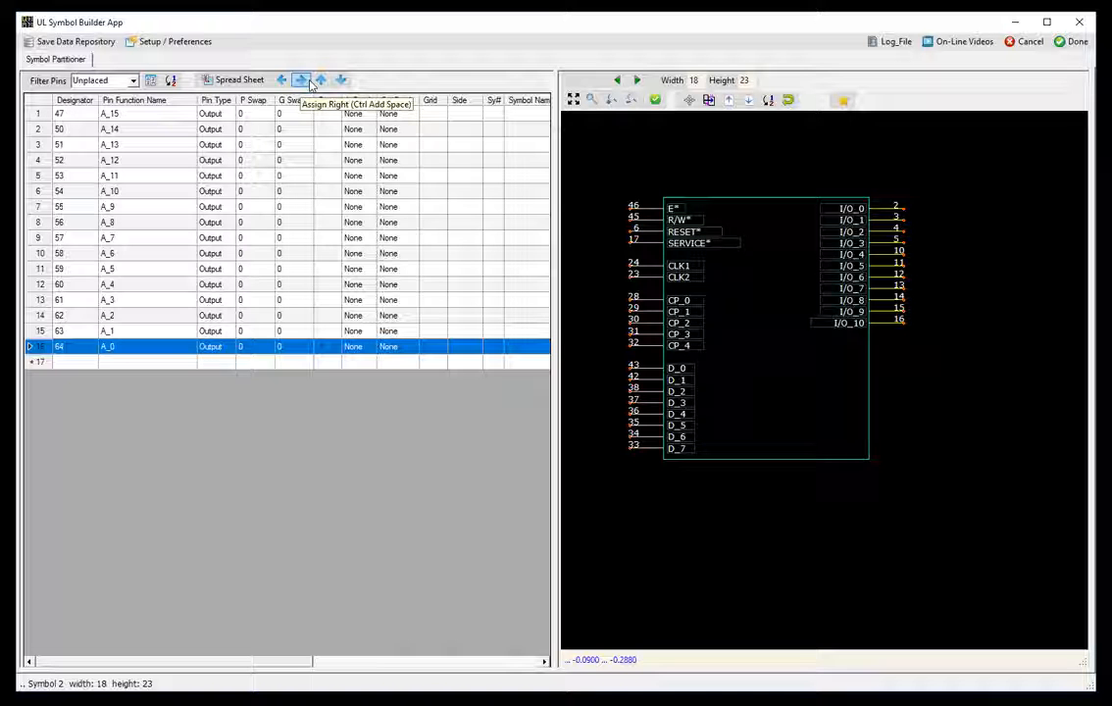
- Place A_0–A_15 in ascending order on Symbol 2's right side
left_click(132, 115)
left_click(137, 350, "shift")
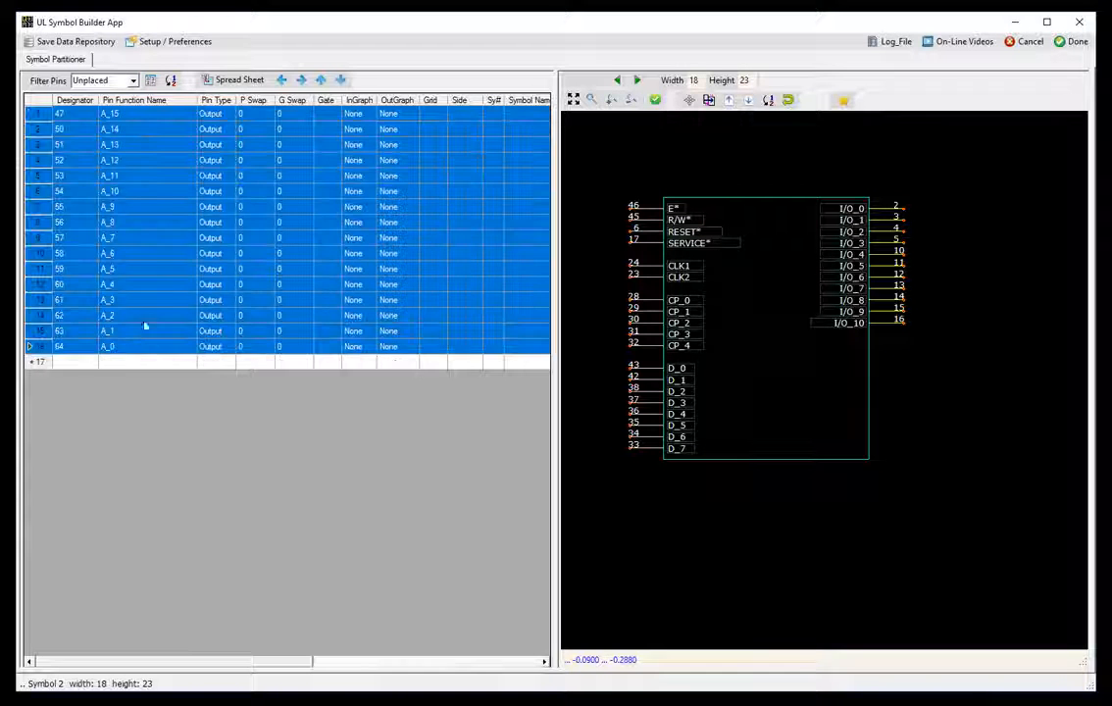
left_click(172, 80)
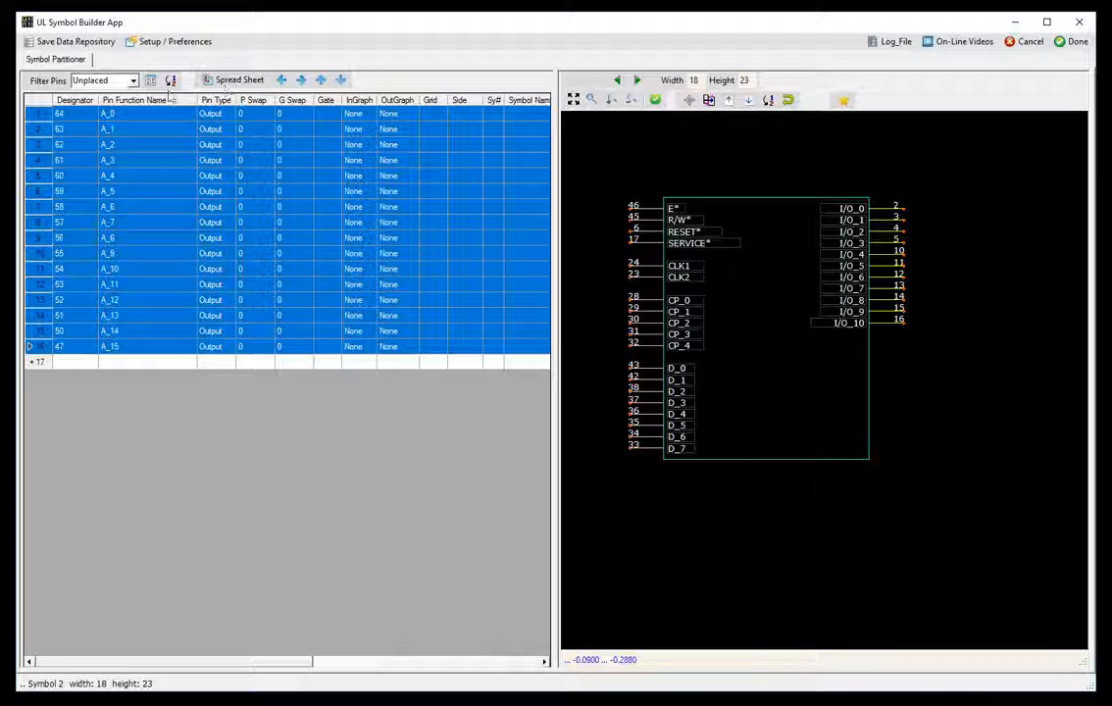
left_click(301, 81)
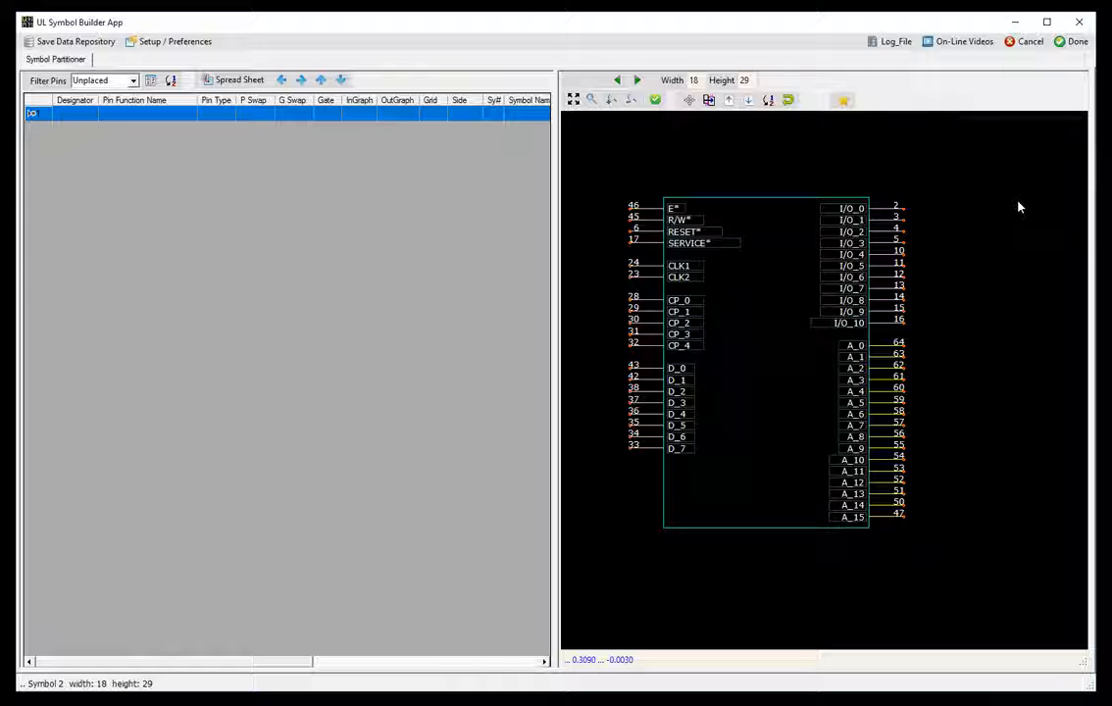
- Review both symbols and finish, returning to the library now listing Frank_00
left_click(616, 81)
left_click(636, 80)
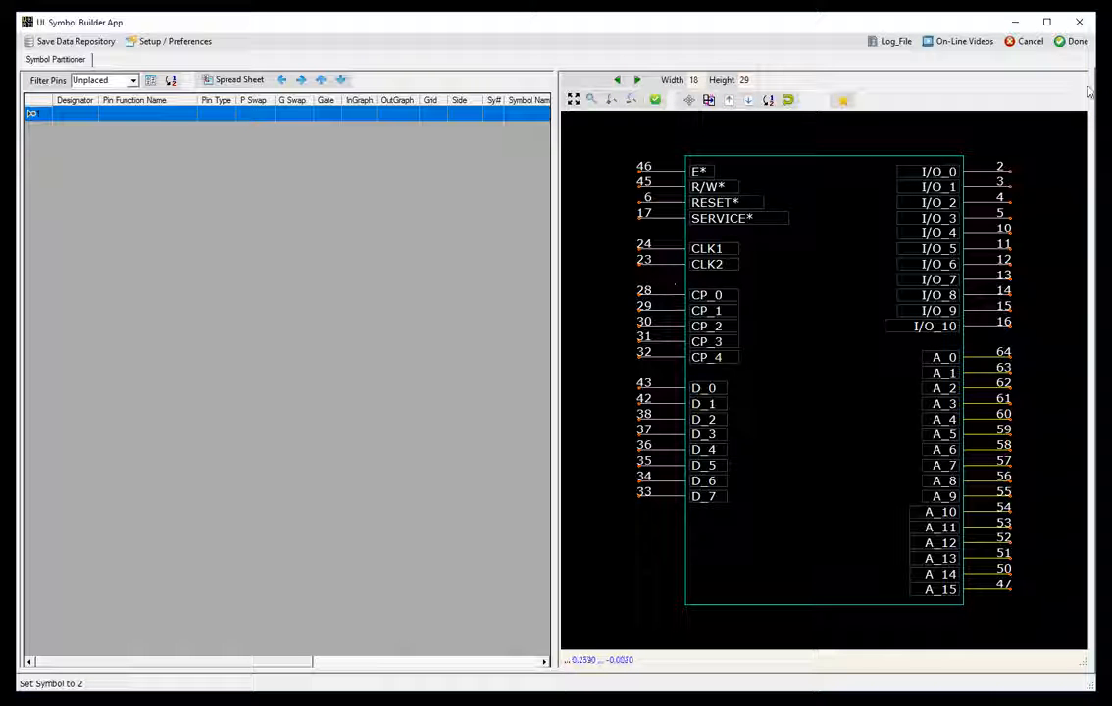
left_click(1077, 43)
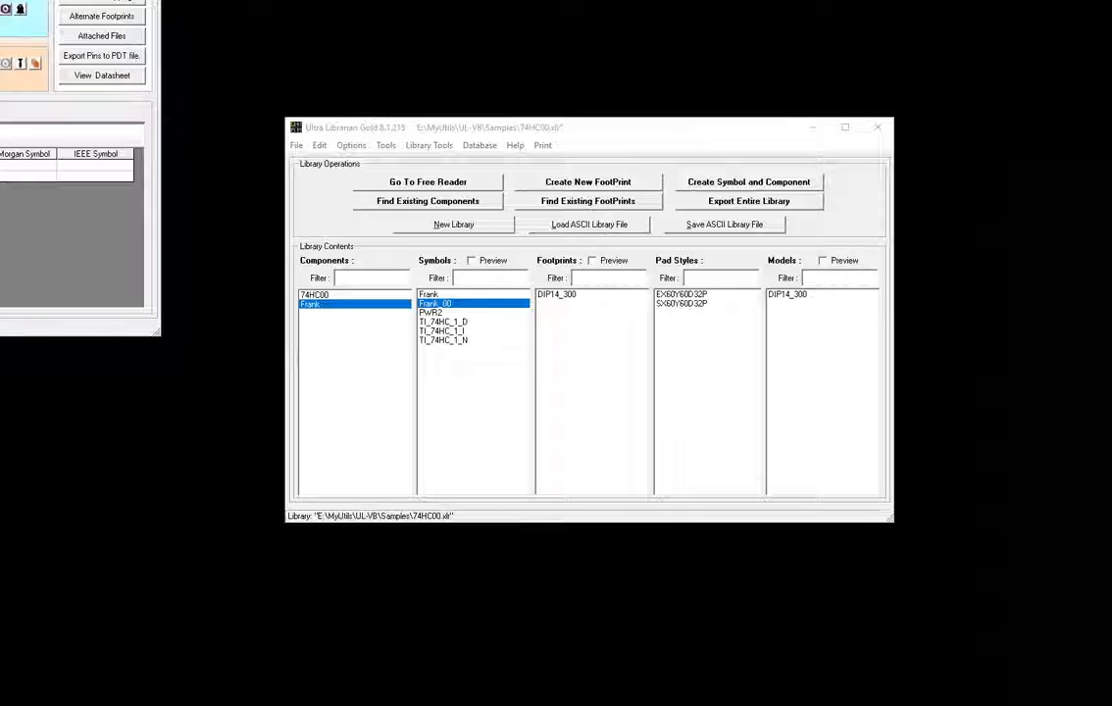
- Cross-probe Frank's pins against its symbols, checking VDD and RESET* on gate 2 (Frank_00)
left_click_drag(0, 0, 546, 132)
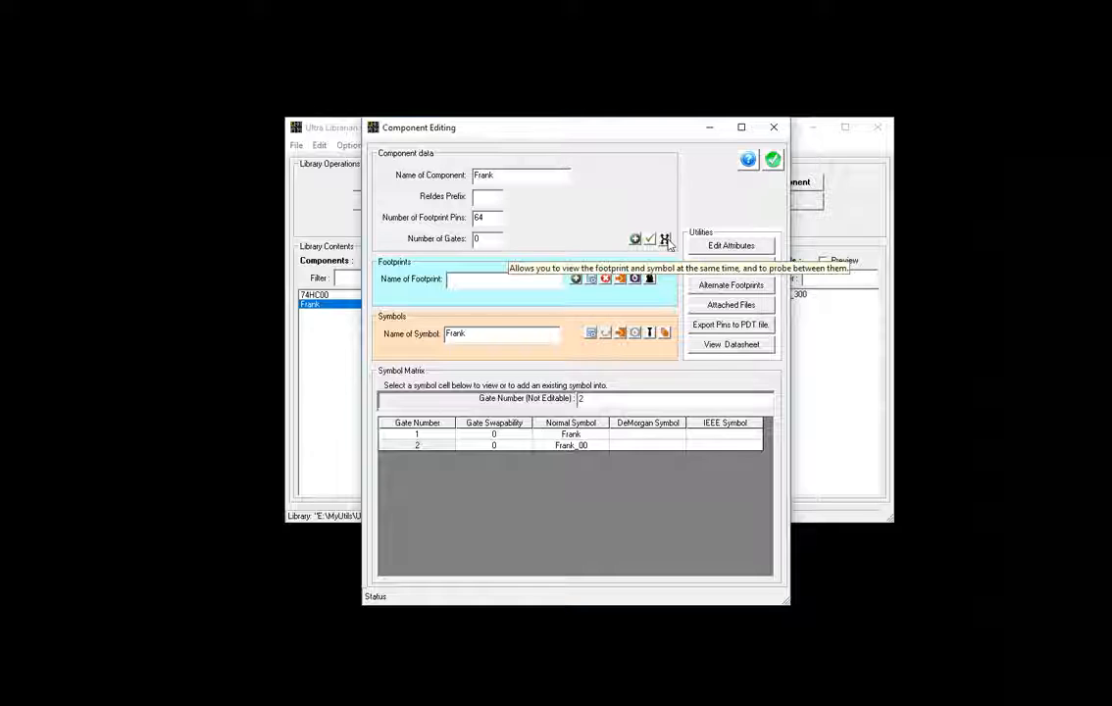
left_click(665, 239)
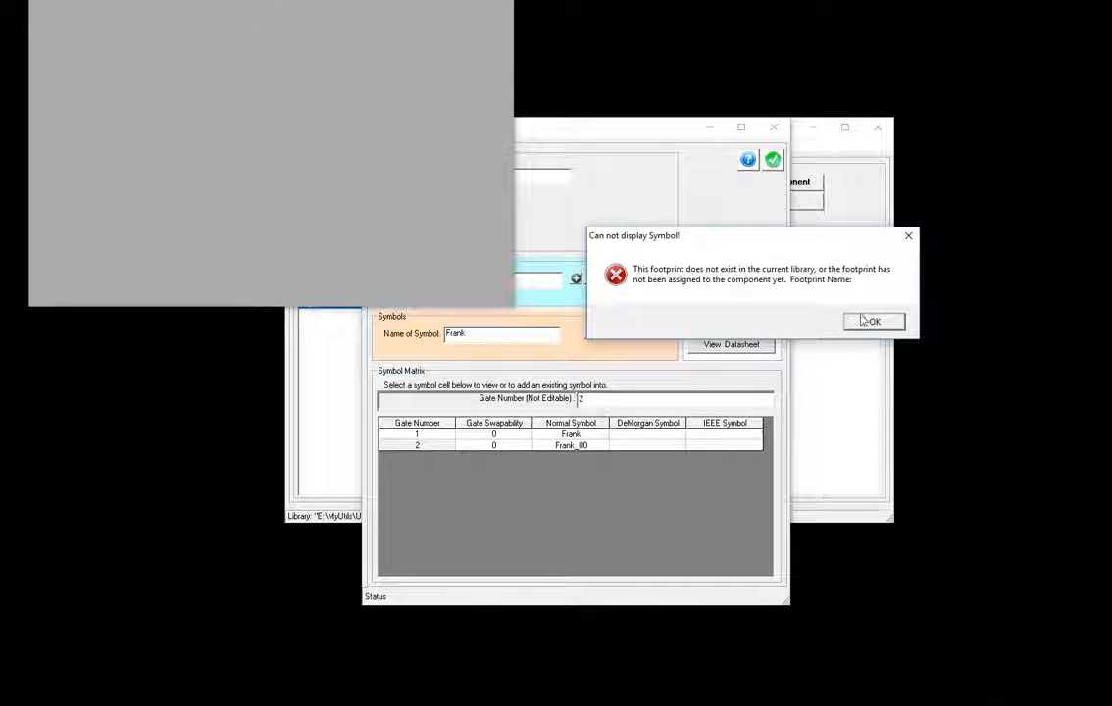
left_click(867, 320)
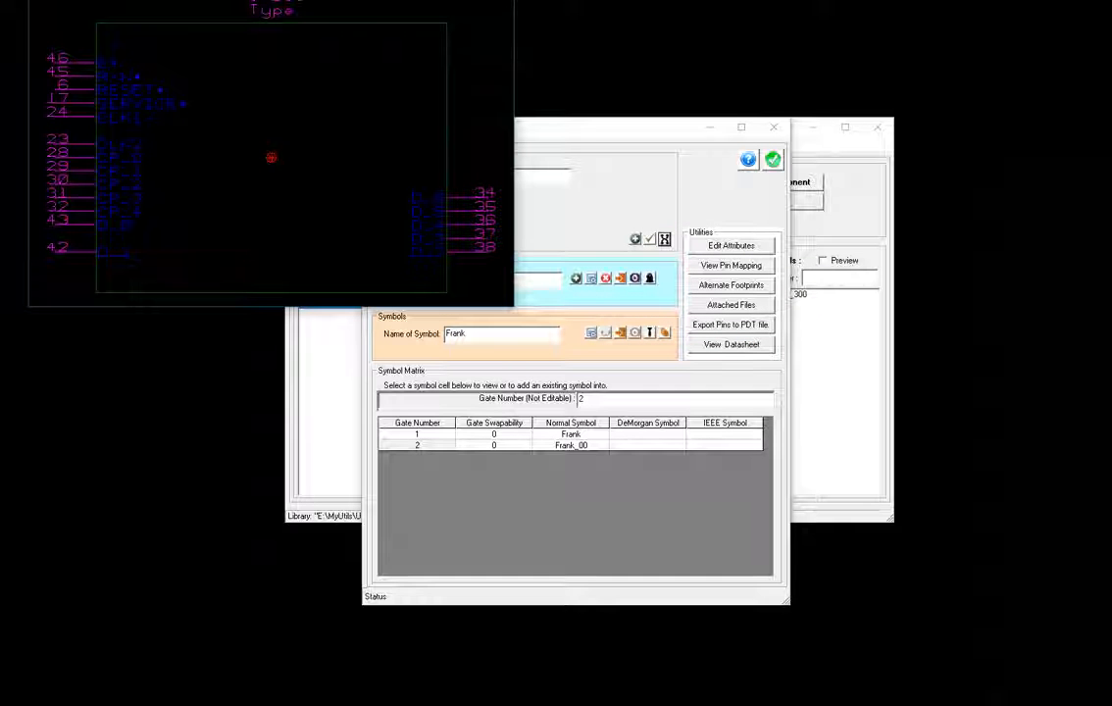
left_click_drag(357, 0, 359, 115)
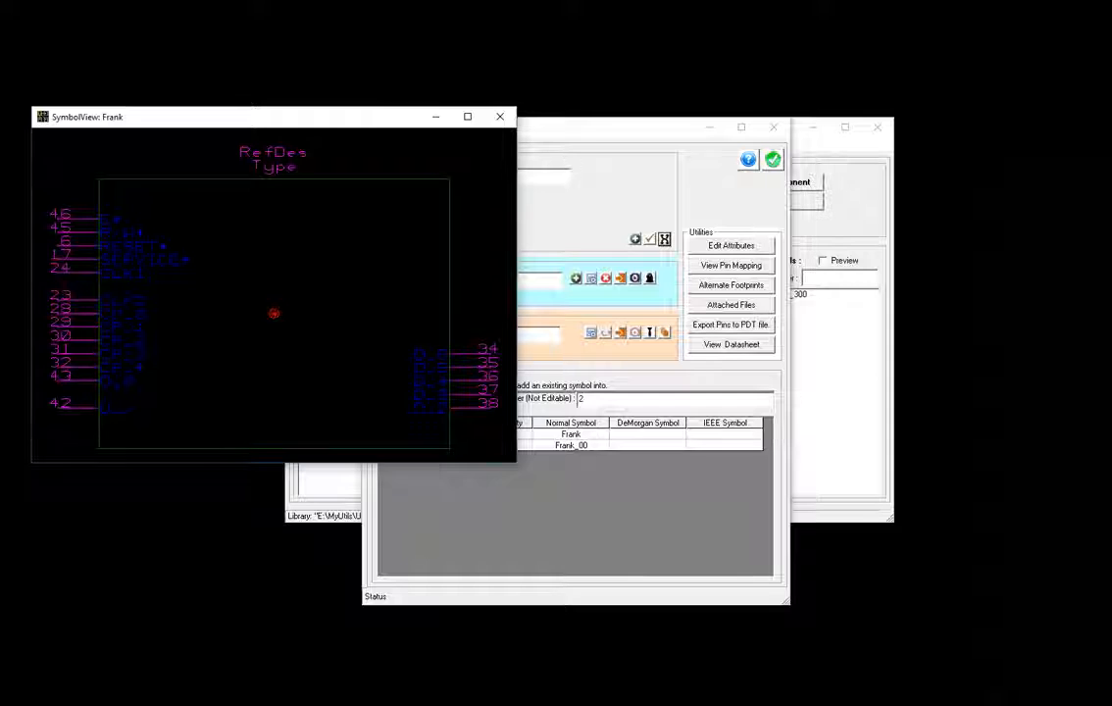
left_click_drag(608, 0, 862, 107)
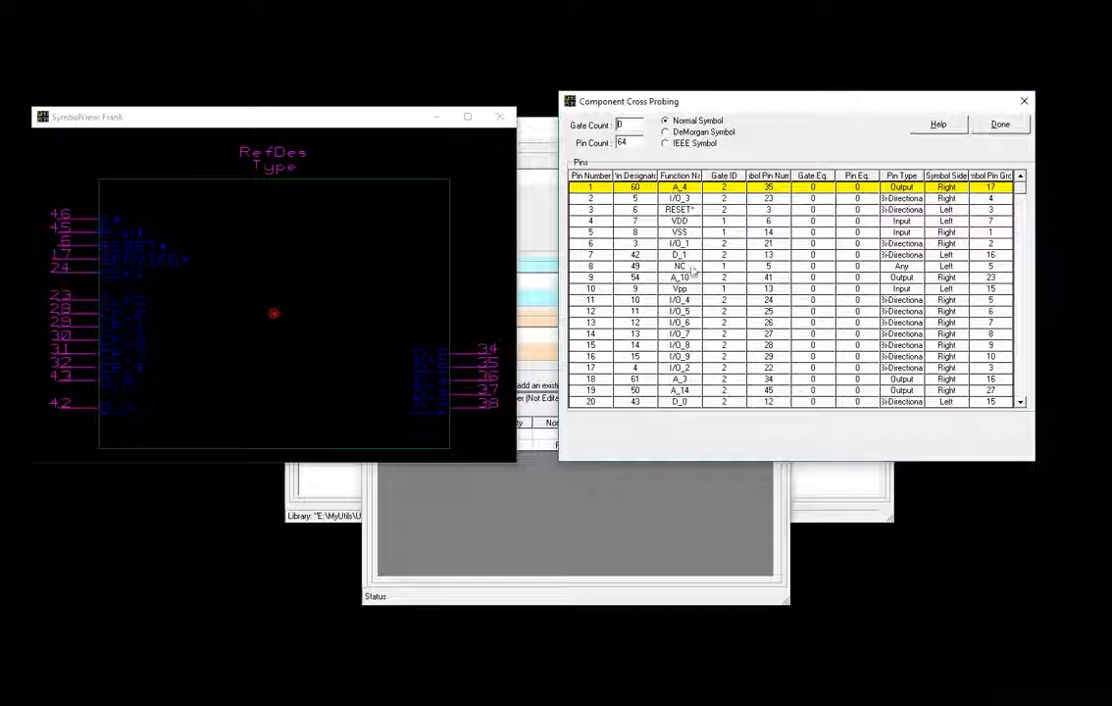
left_click(728, 223)
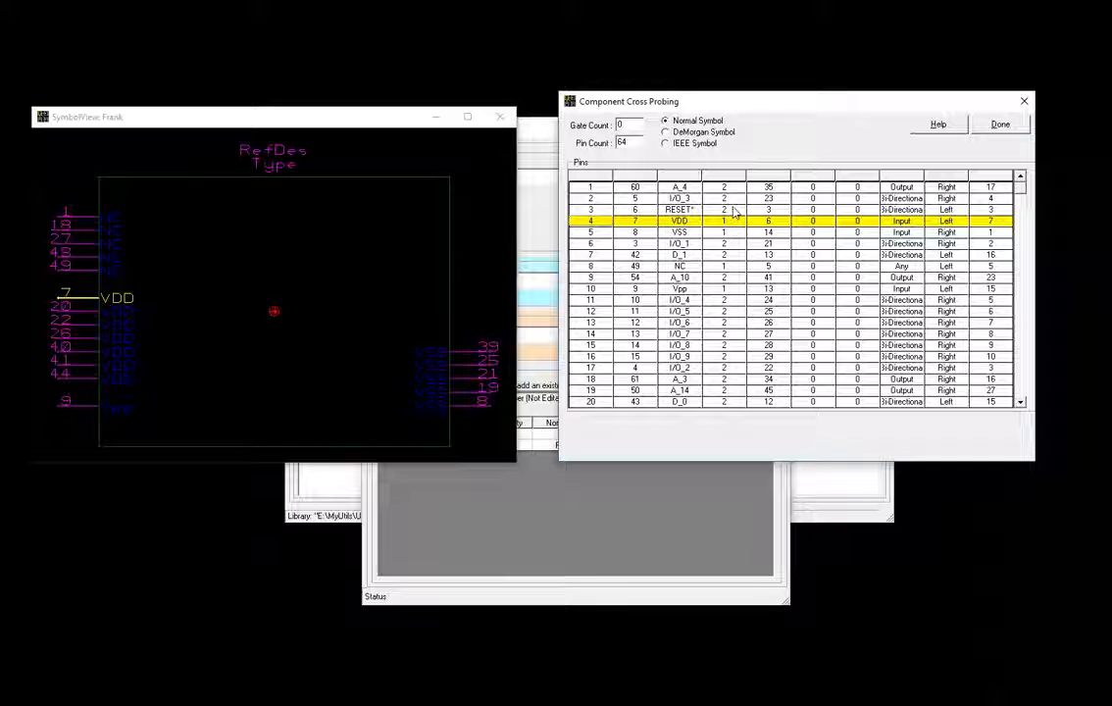
left_click(734, 211)
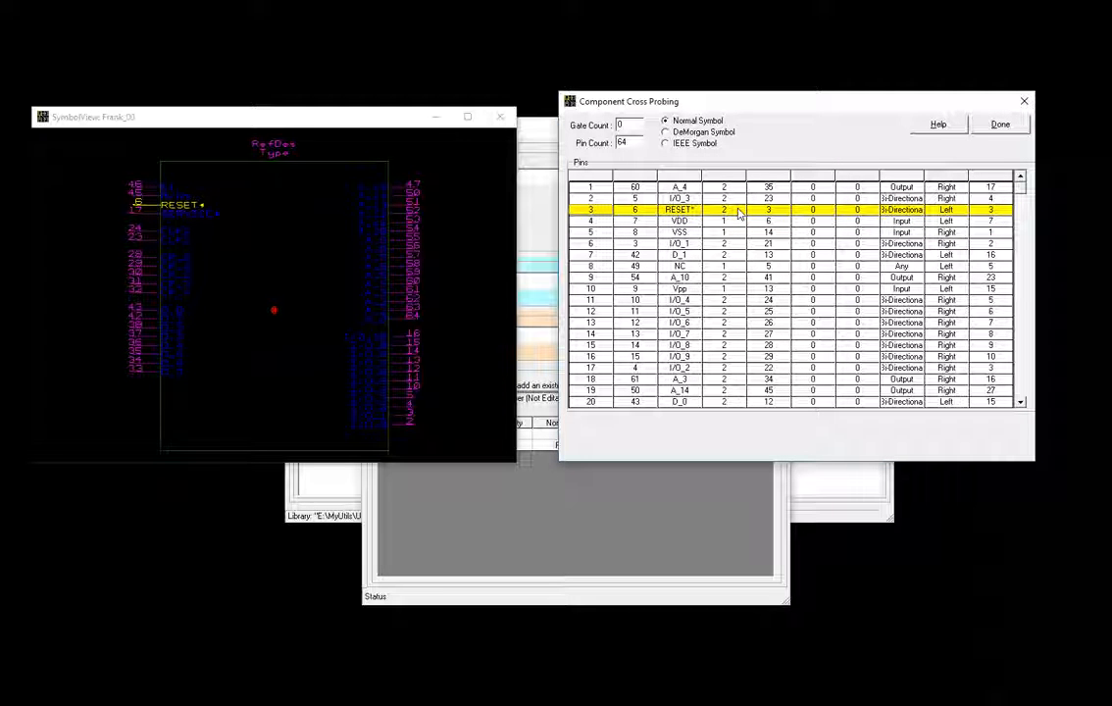
left_click(1001, 124)
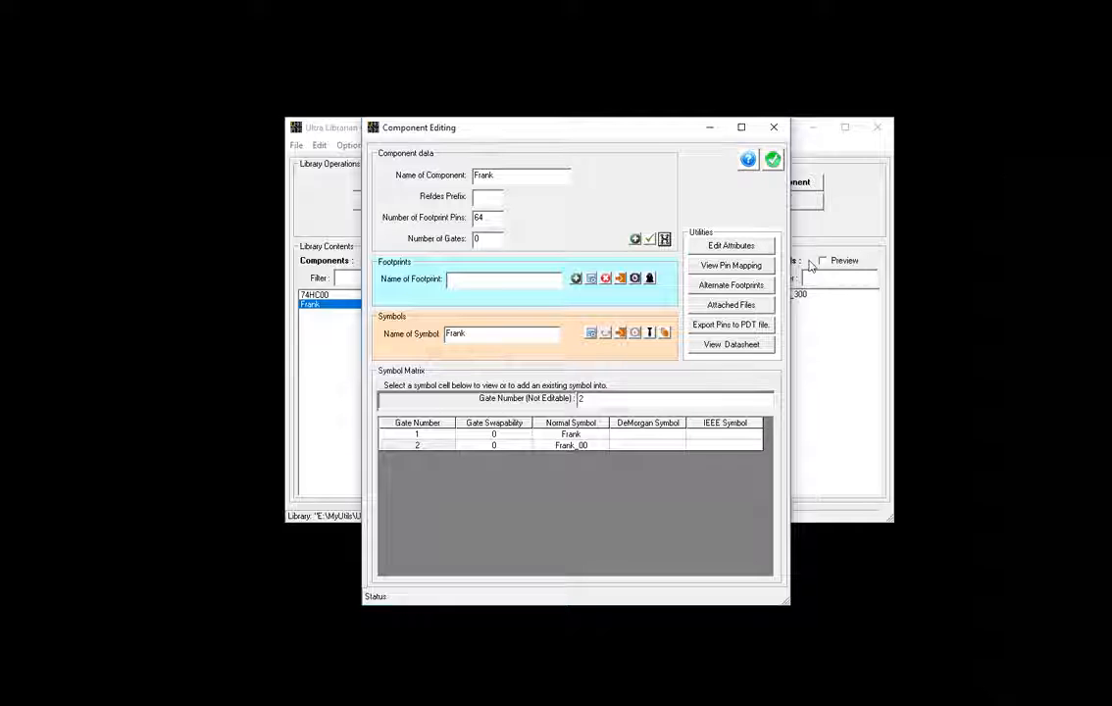
- Open datasheet CY7C53150_r1.pdf in Symbol Miner at the page-3 pin configuration
left_click(649, 333)
left_click(197, 202)
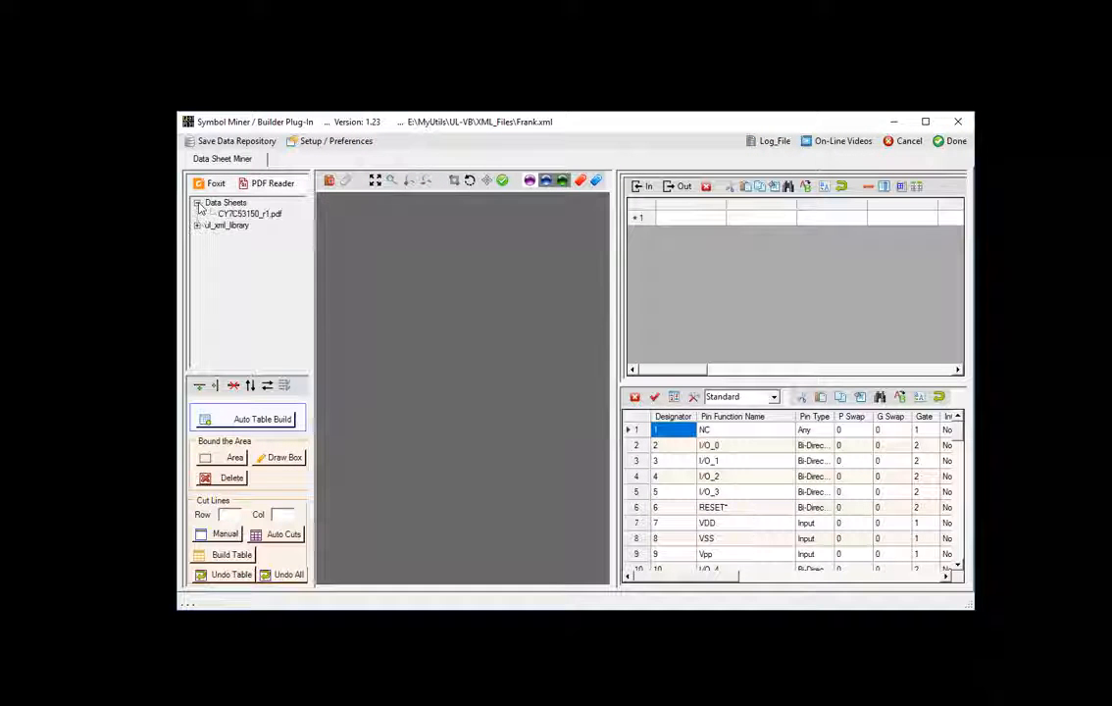
left_click(235, 215)
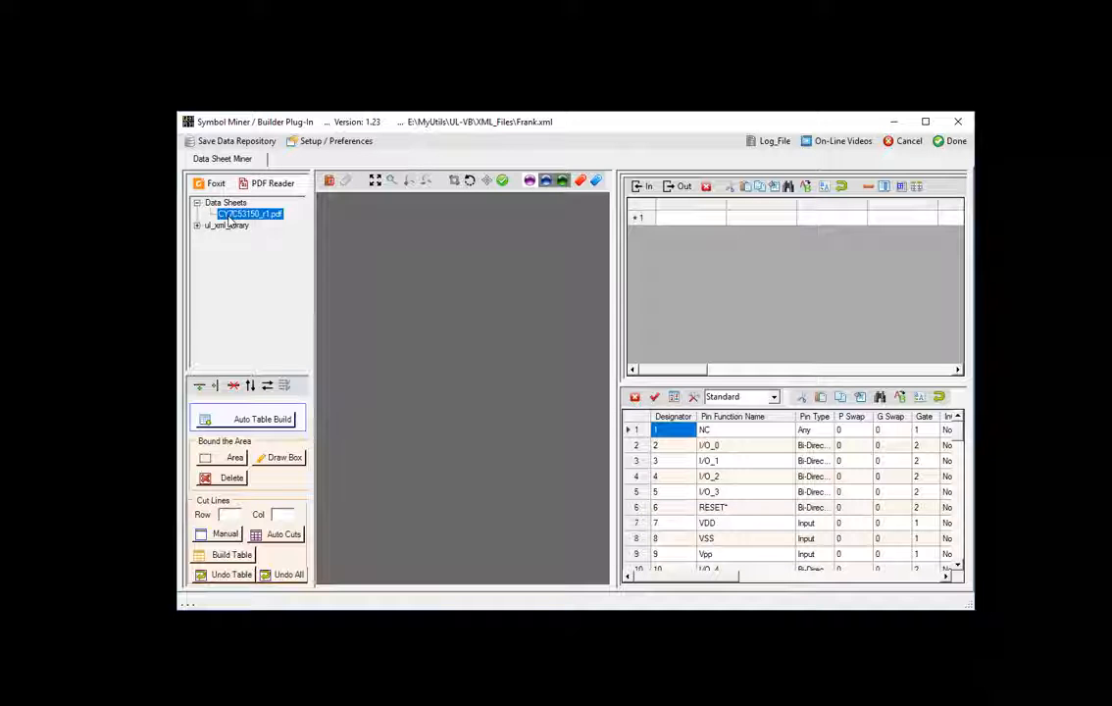
double_click(228, 216)
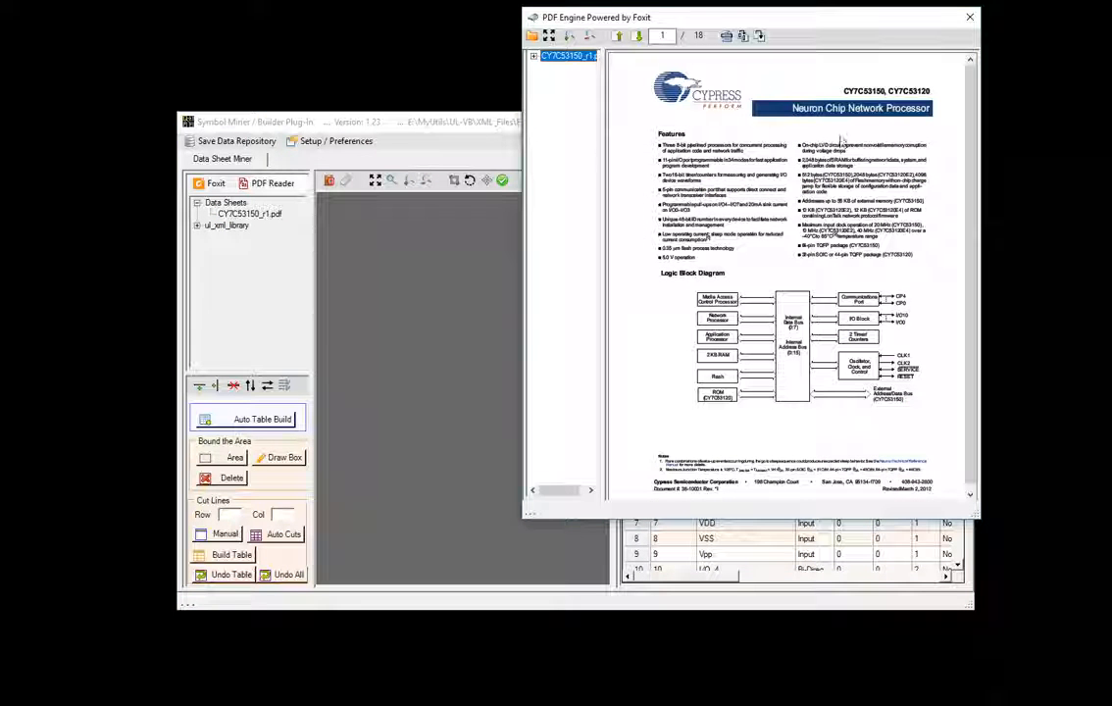
left_click_drag(970, 105, 996, 343)
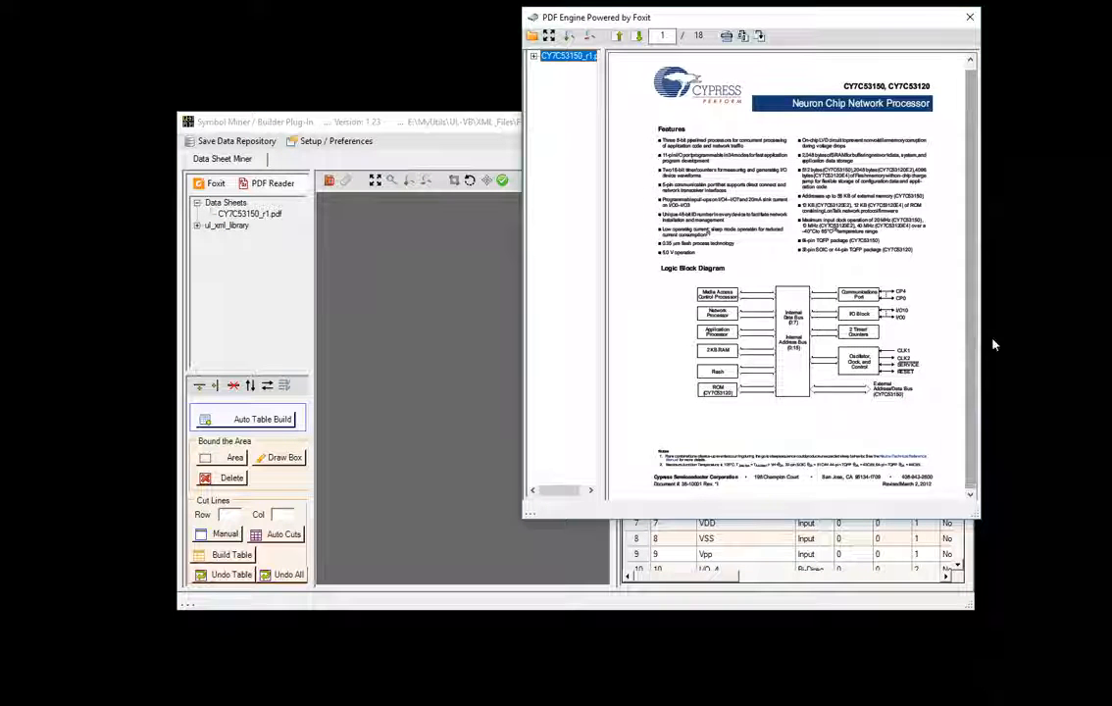
left_click(636, 35)
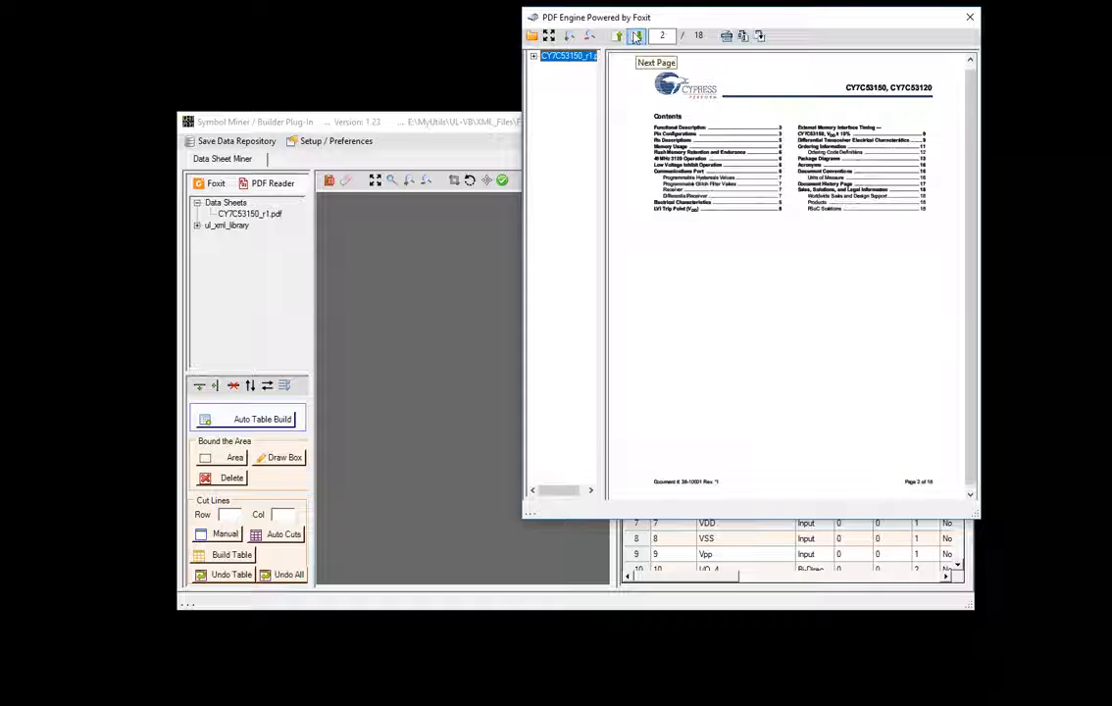
left_click(637, 36)
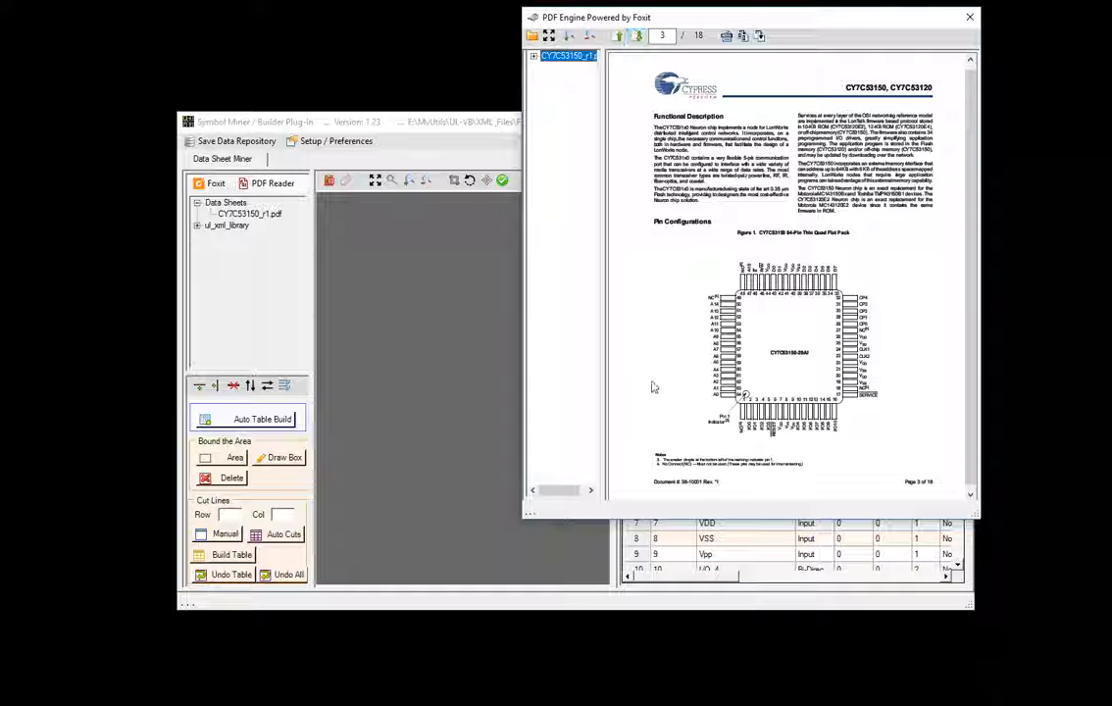
- Capture the chip diagram's left pin column, NC and A14–A0, onto the miner canvas
left_click_drag(796, 19, 956, 71)
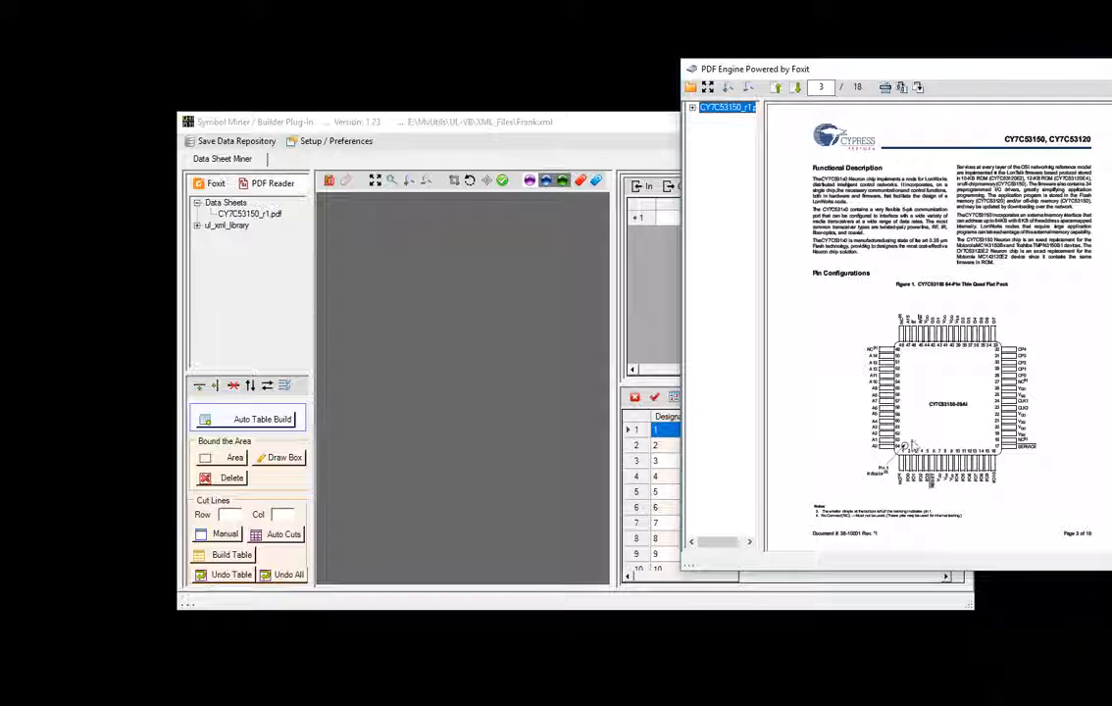
left_click(917, 87)
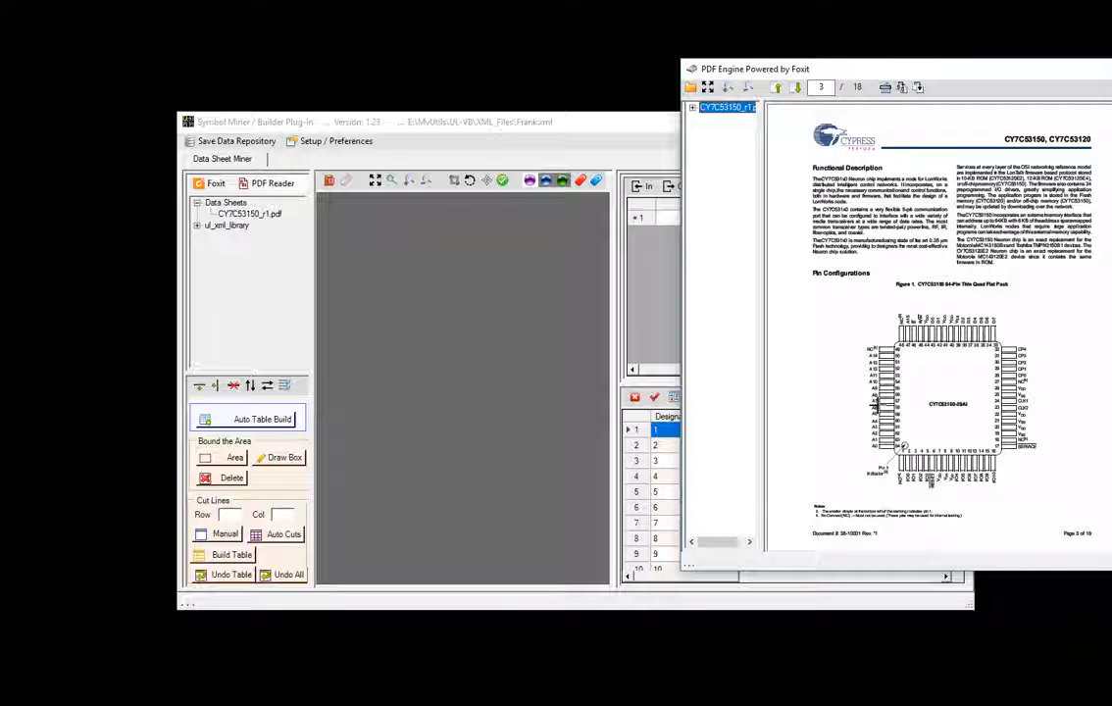
left_click_drag(845, 335, 879, 454)
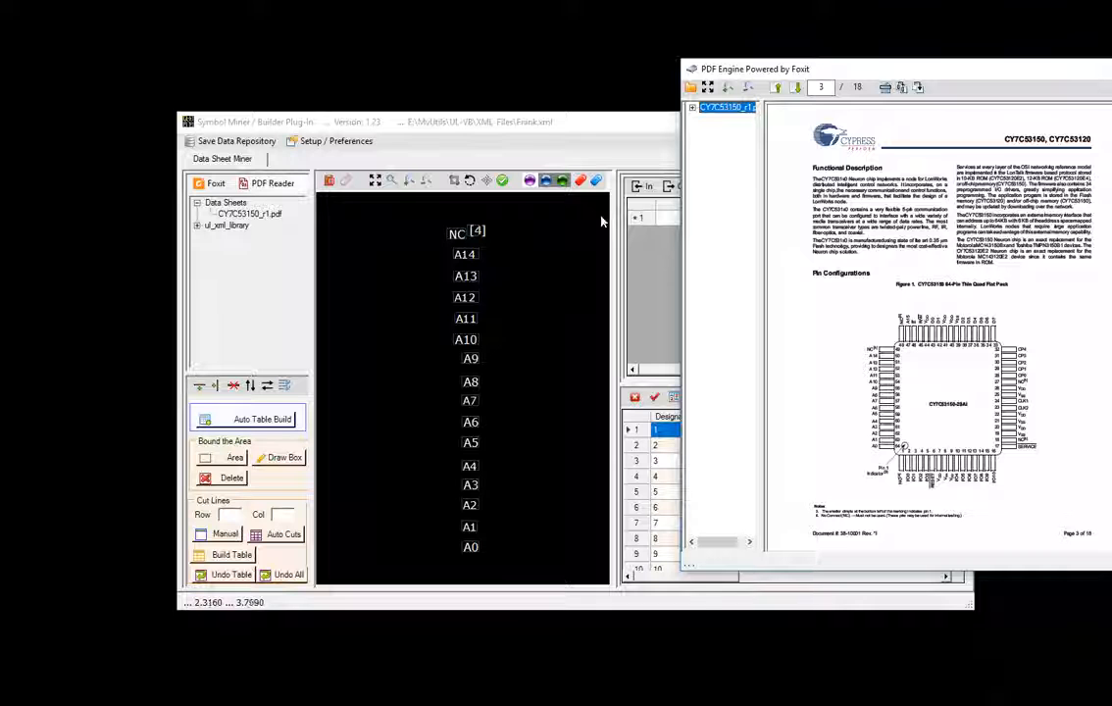
- Import the captured labels into the scratch pad and delete a misplaced paste
left_click(419, 215)
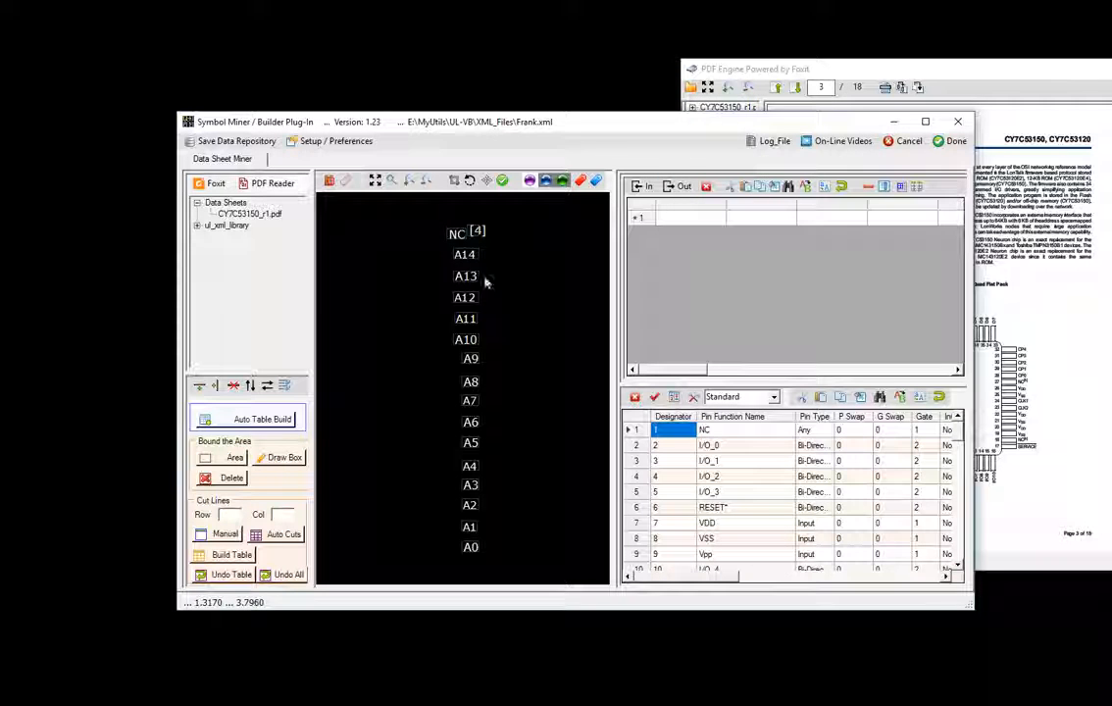
left_click(639, 189)
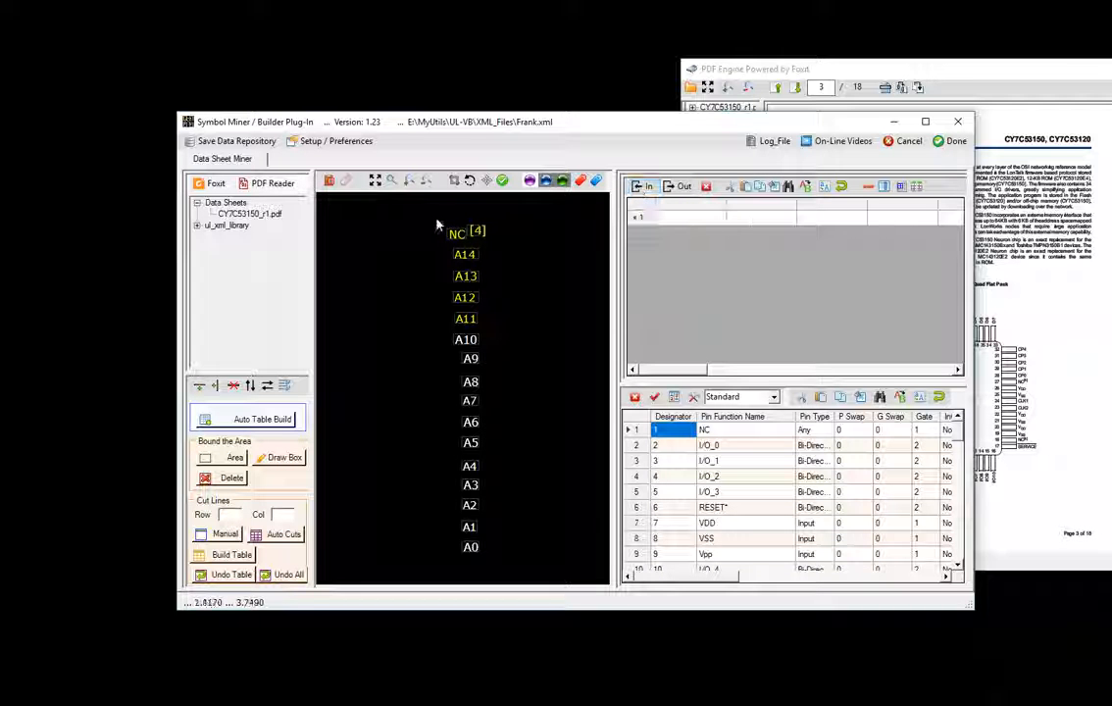
left_click_drag(436, 218, 538, 567)
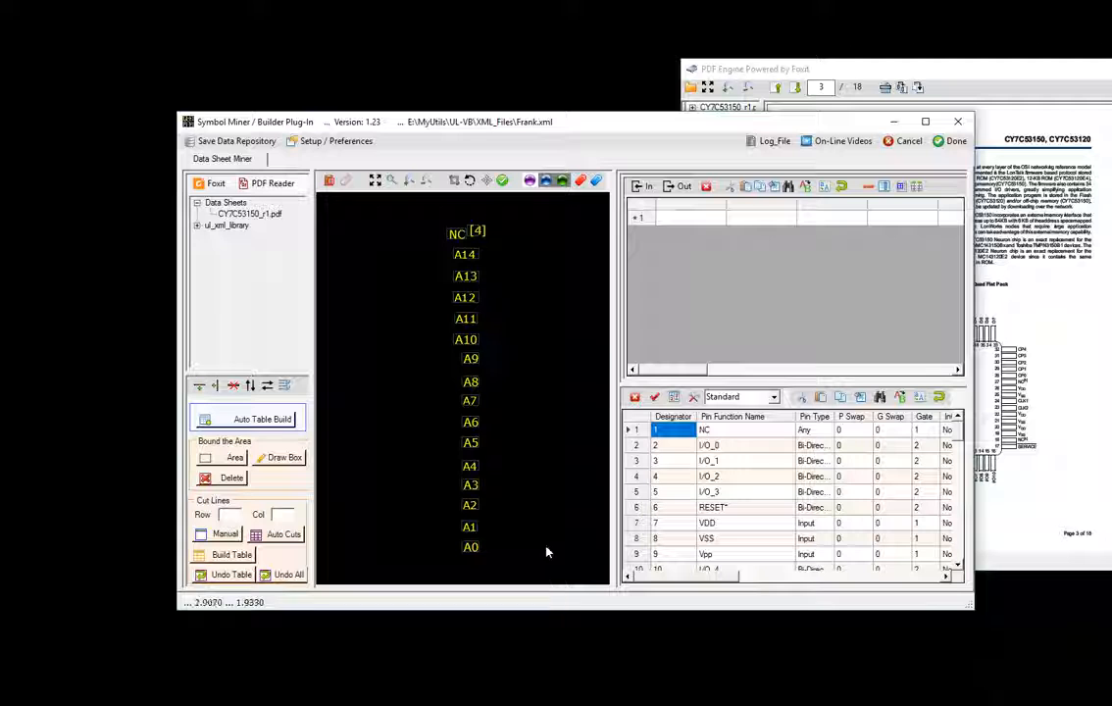
right_click(710, 220)
left_click(733, 238)
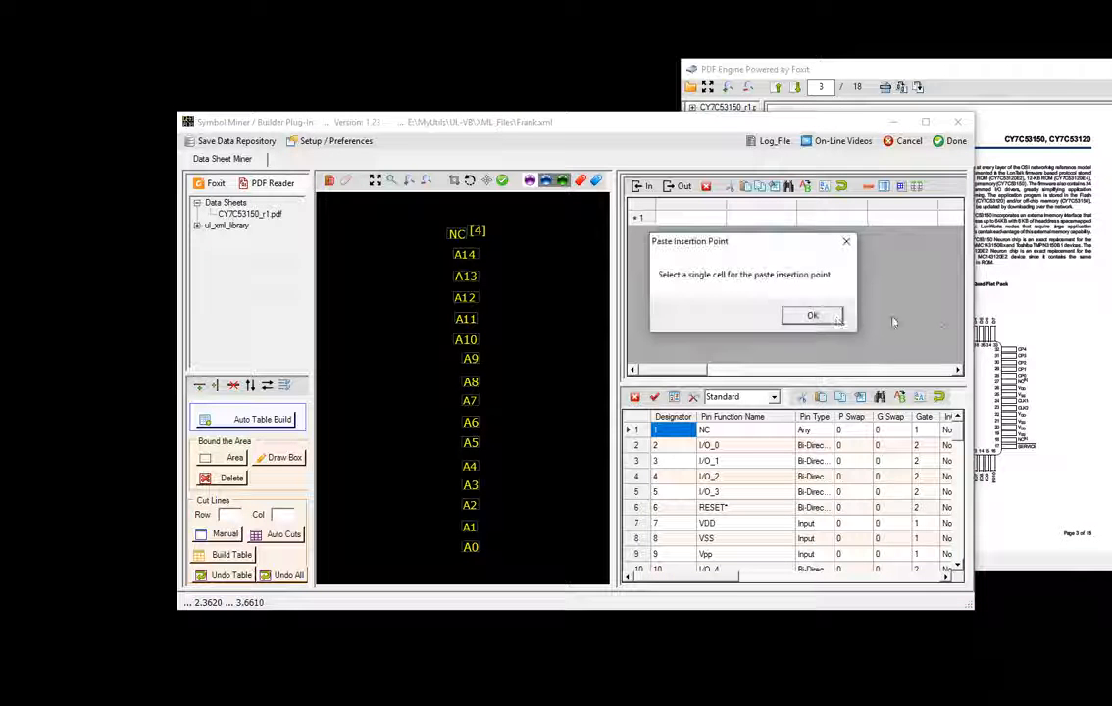
left_click(813, 315)
left_click(699, 219)
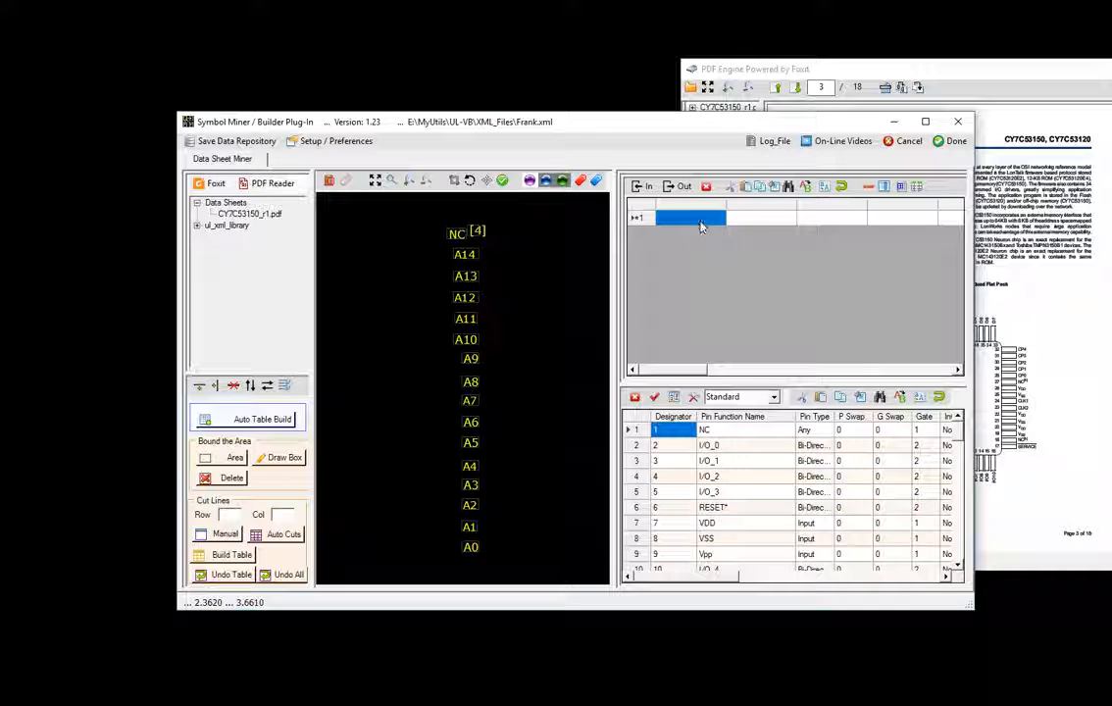
right_click(701, 226)
left_click(742, 246)
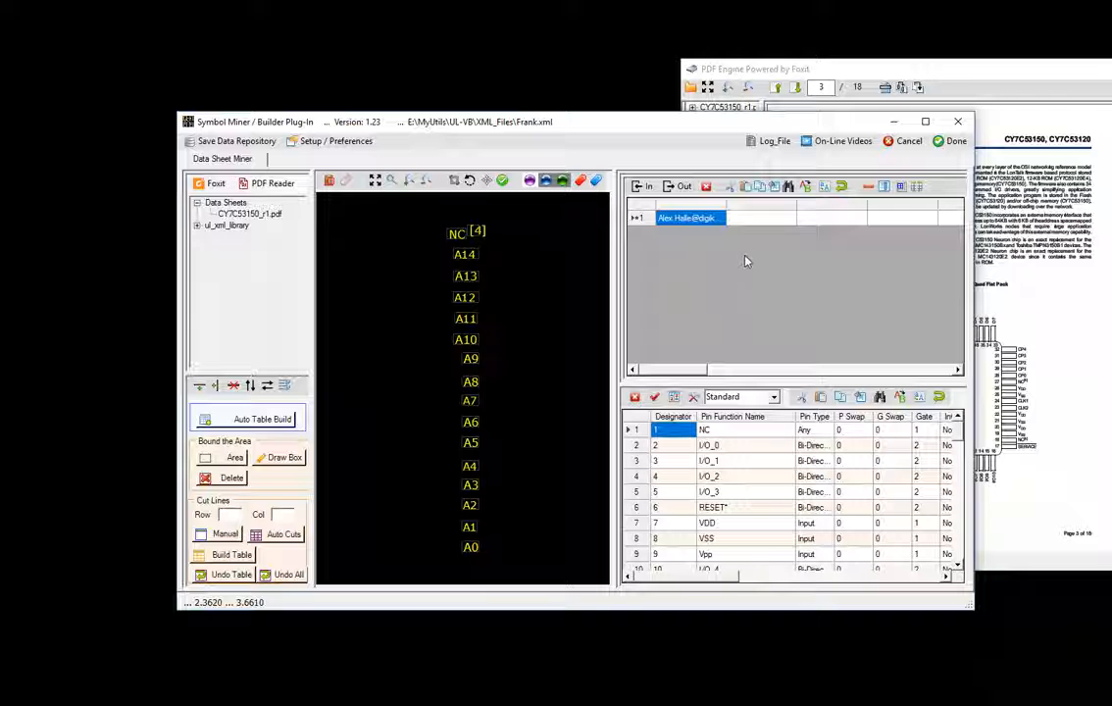
key("Delete")
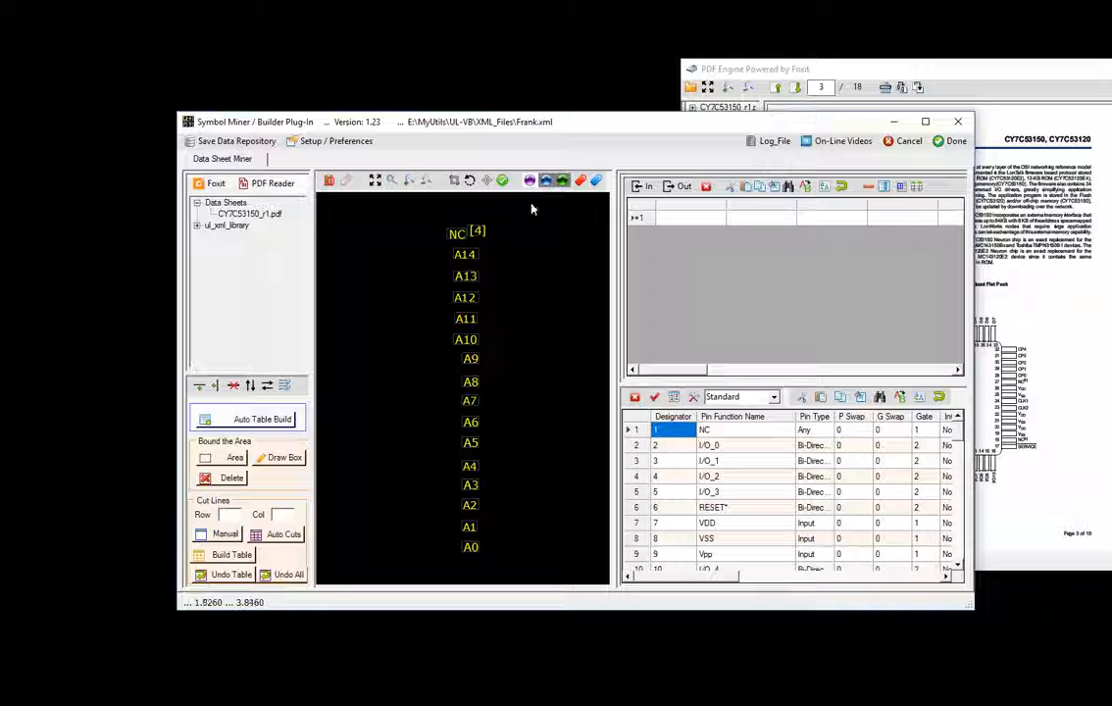
- Retry pasting pin names NC through A0 into the table, dismissing the no-table warning
left_click(664, 226)
left_click(668, 229)
right_click(668, 228)
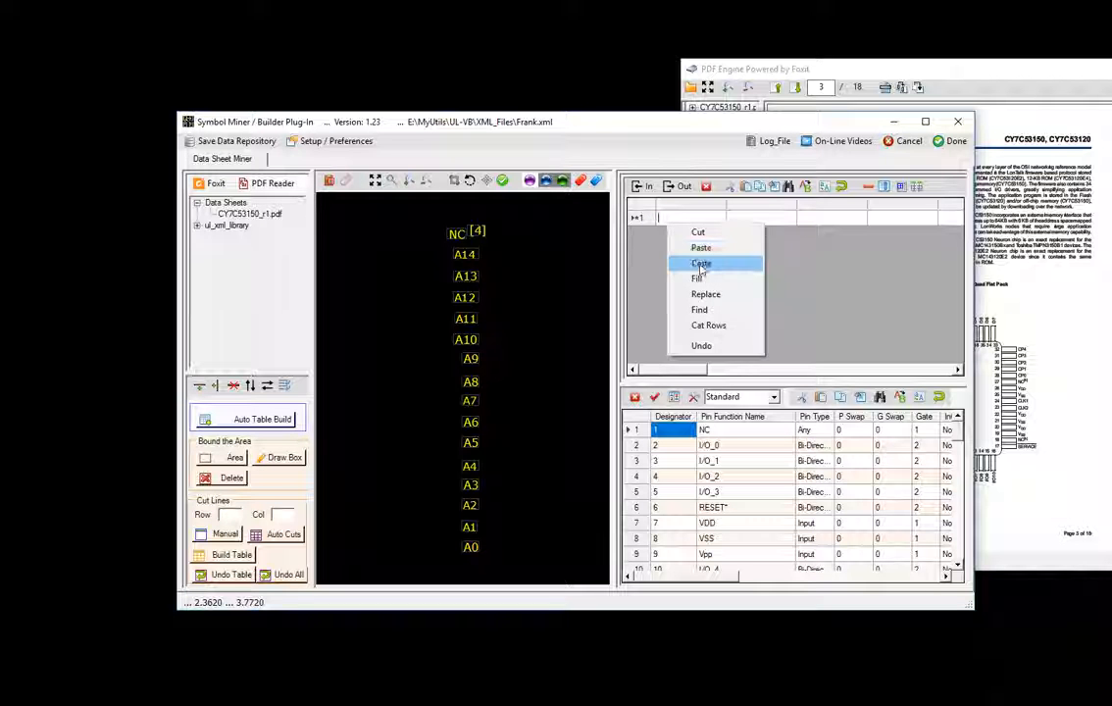
left_click(700, 245)
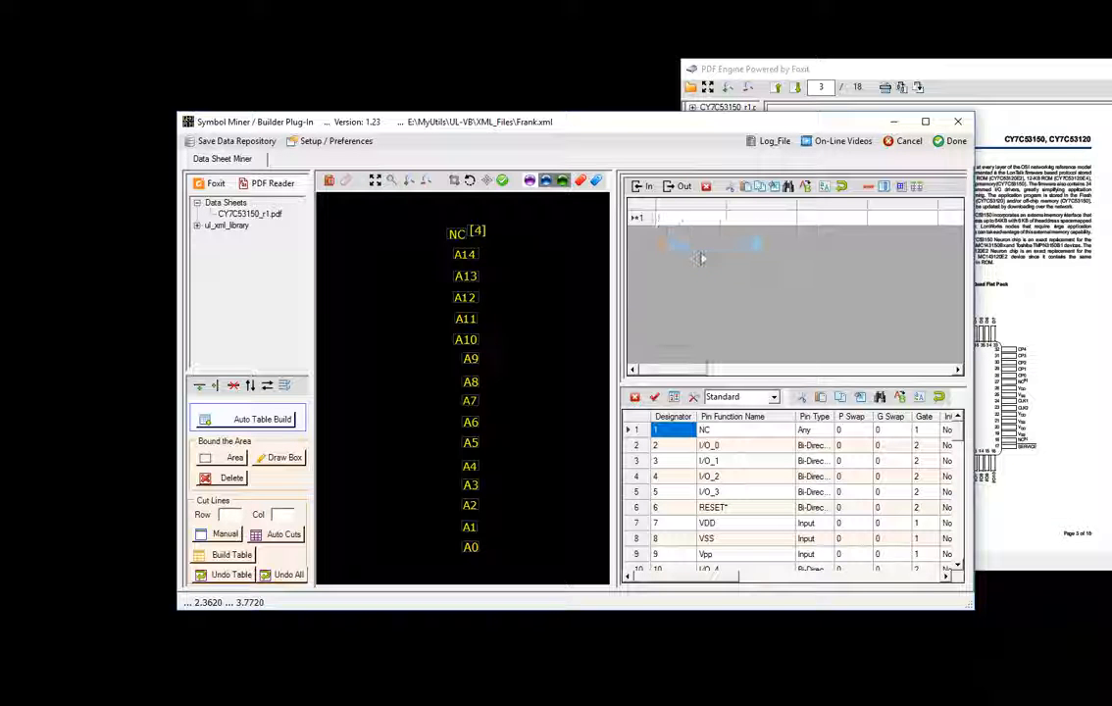
left_click(442, 213)
left_click_drag(422, 212, 561, 569)
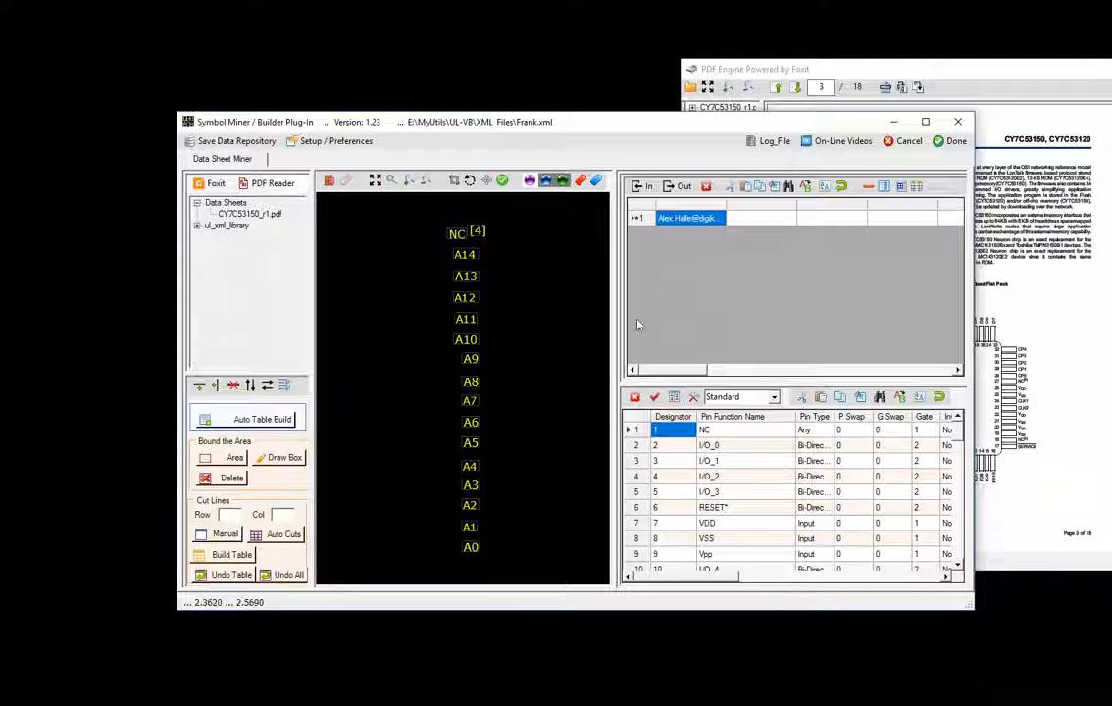
right_click(684, 229)
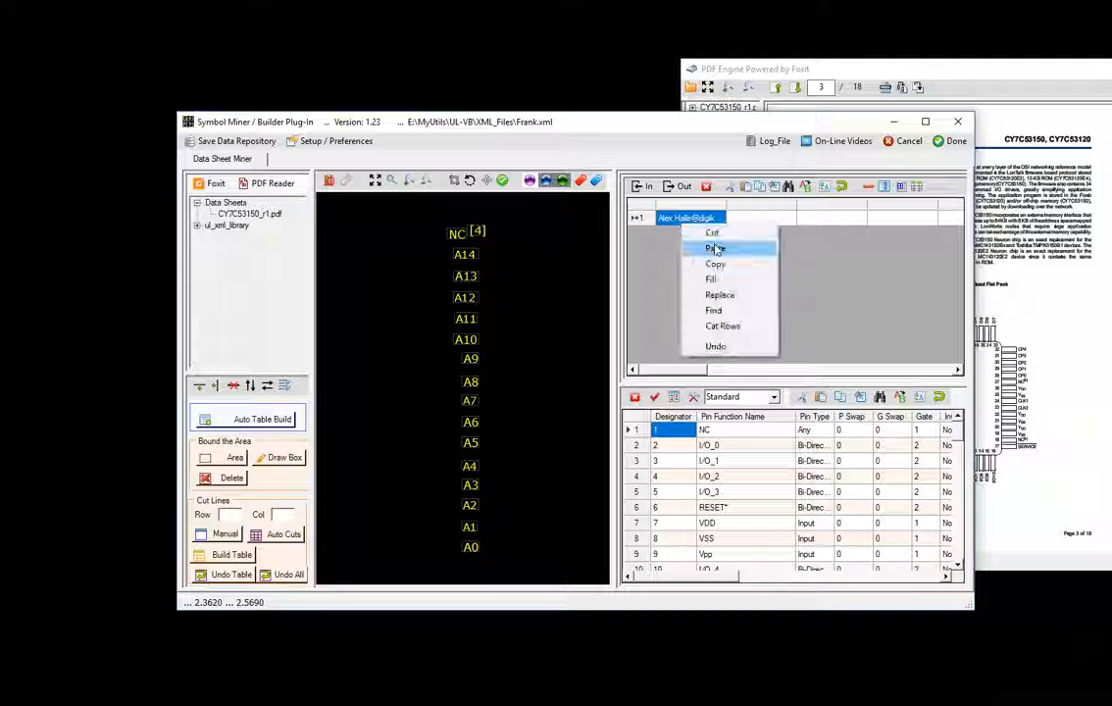
left_click(716, 252)
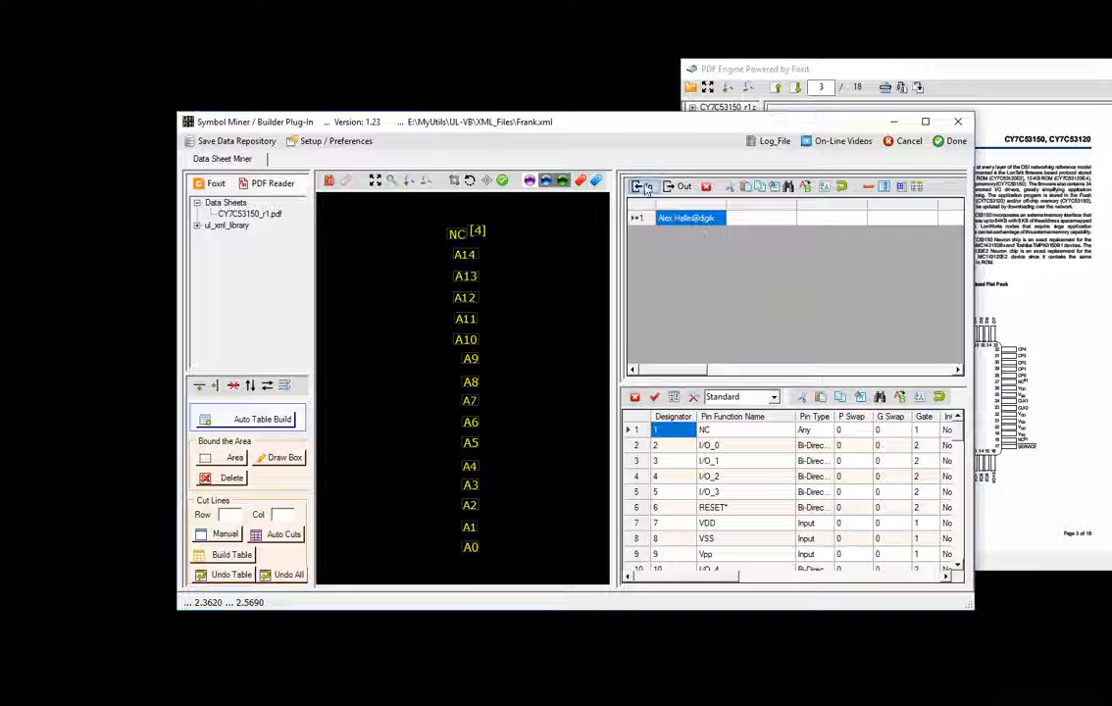
left_click(887, 329)
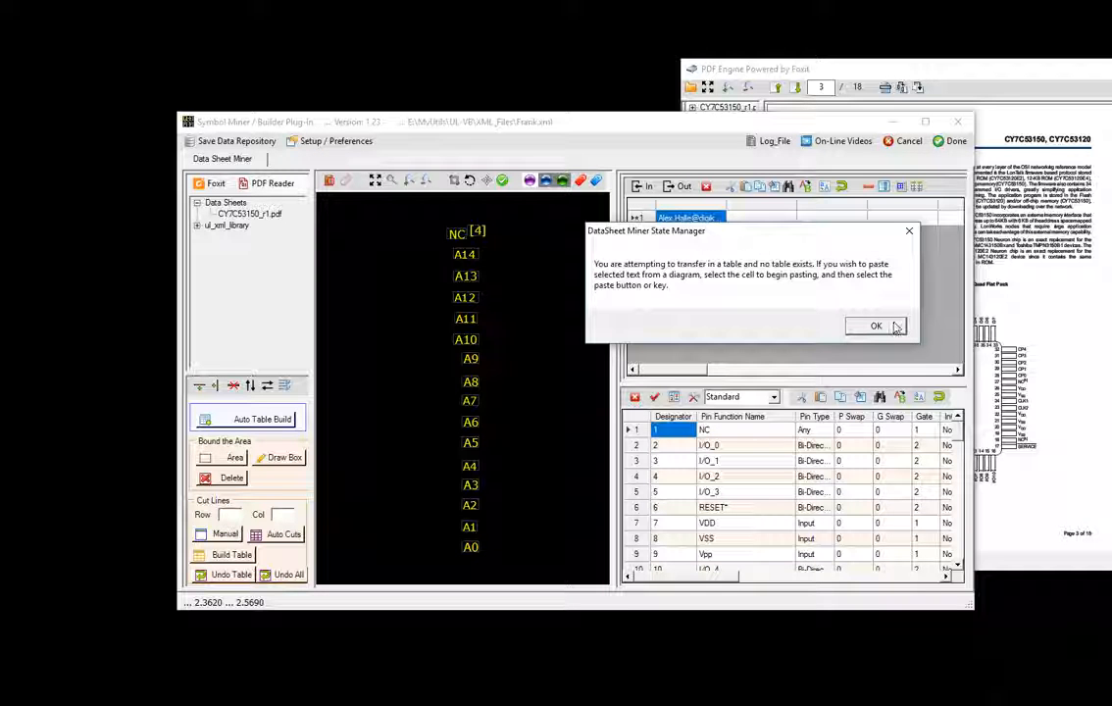
left_click(895, 328)
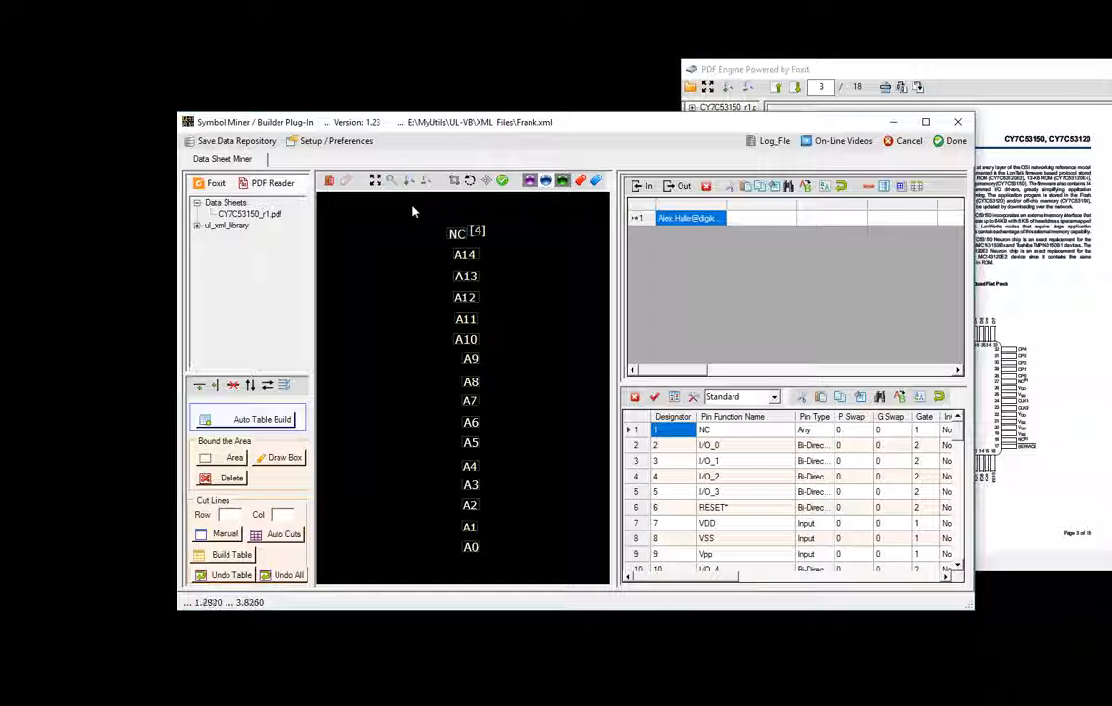
- Paste NC[4] and A14 down through A0 into the table's first column
left_click(551, 579)
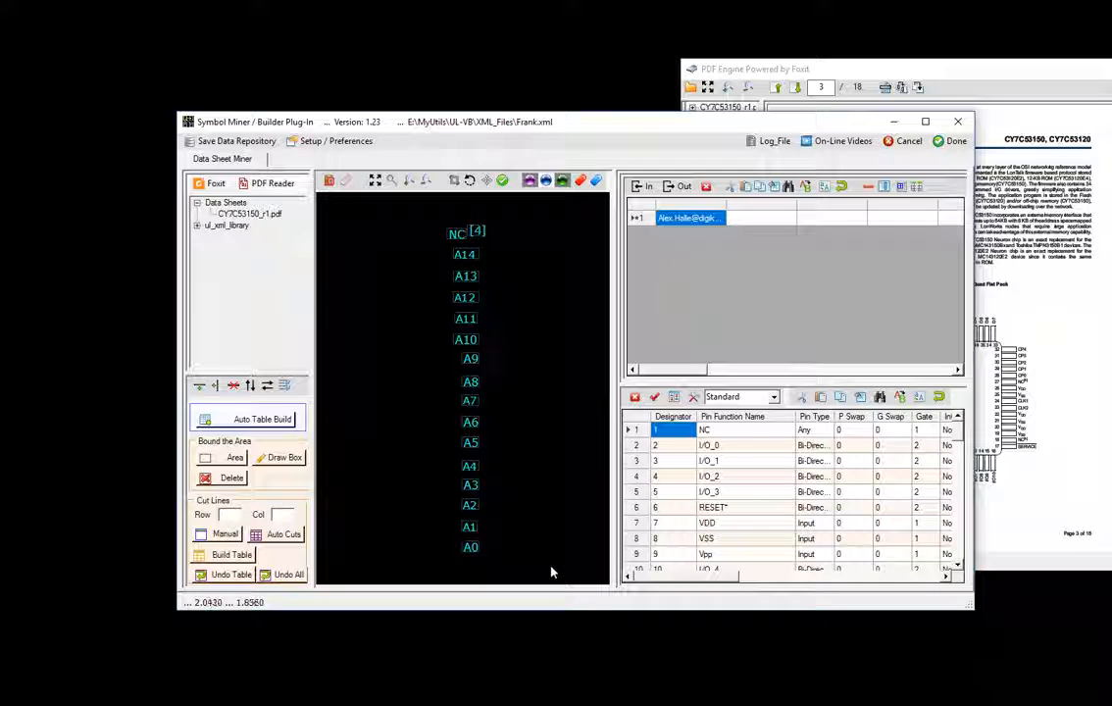
right_click(696, 220)
left_click(726, 241)
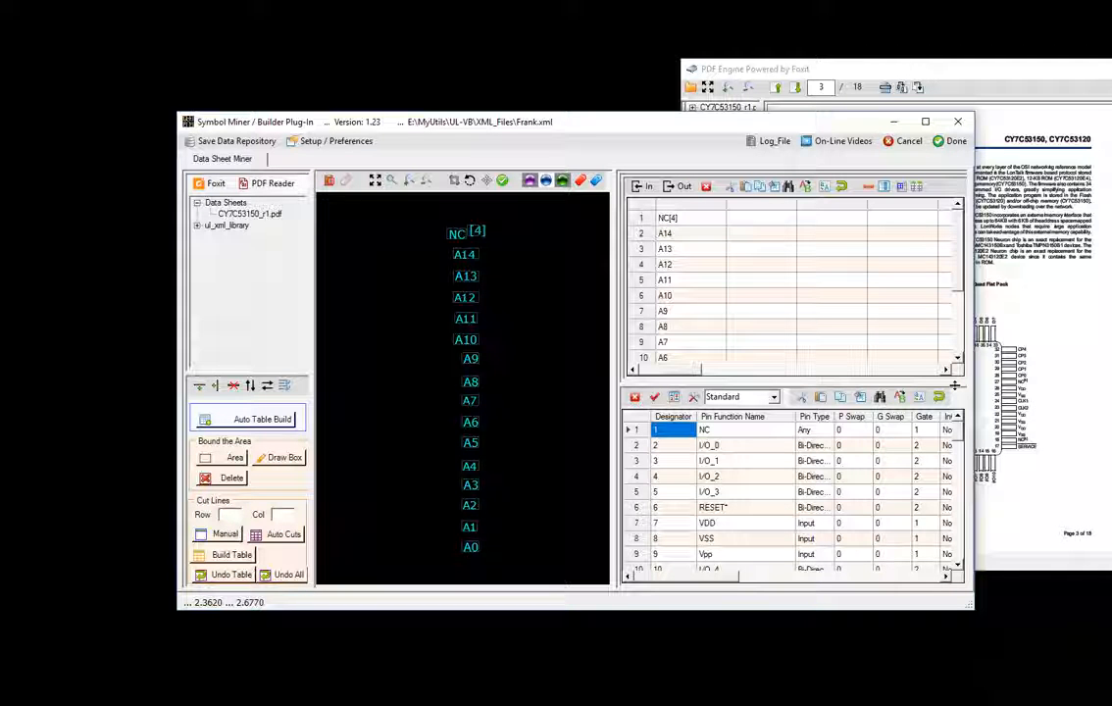
left_click(1014, 396)
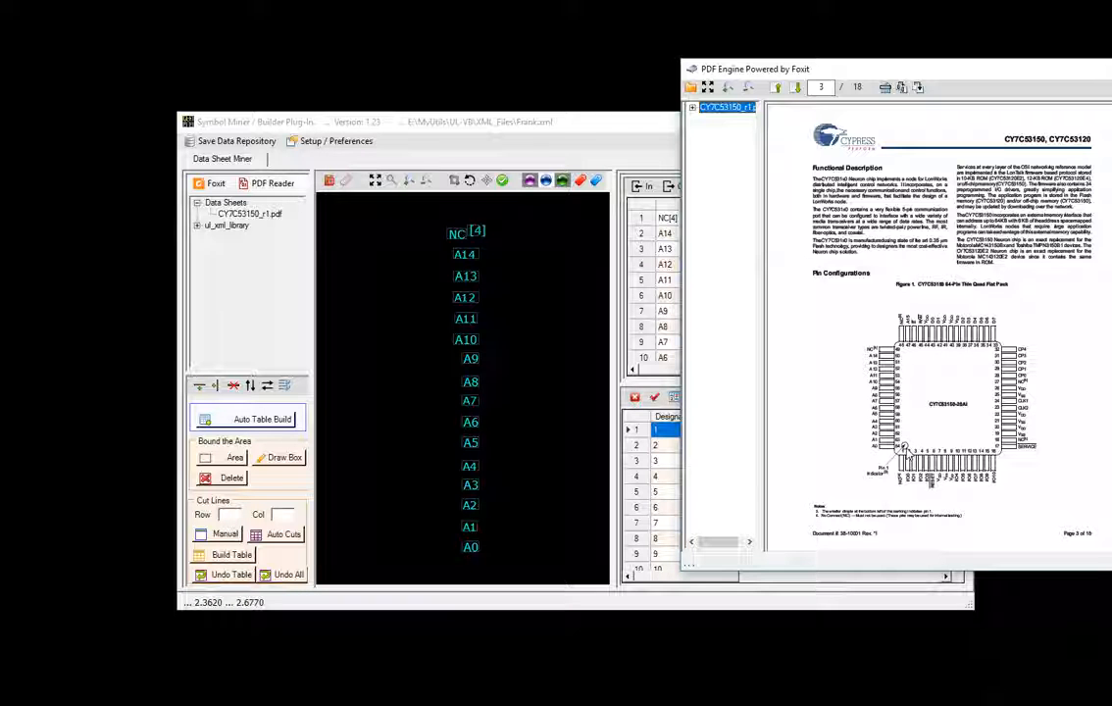
- Capture pin numbers 49–64 from the datasheet diagram and select them on the miner canvas
left_click(906, 95)
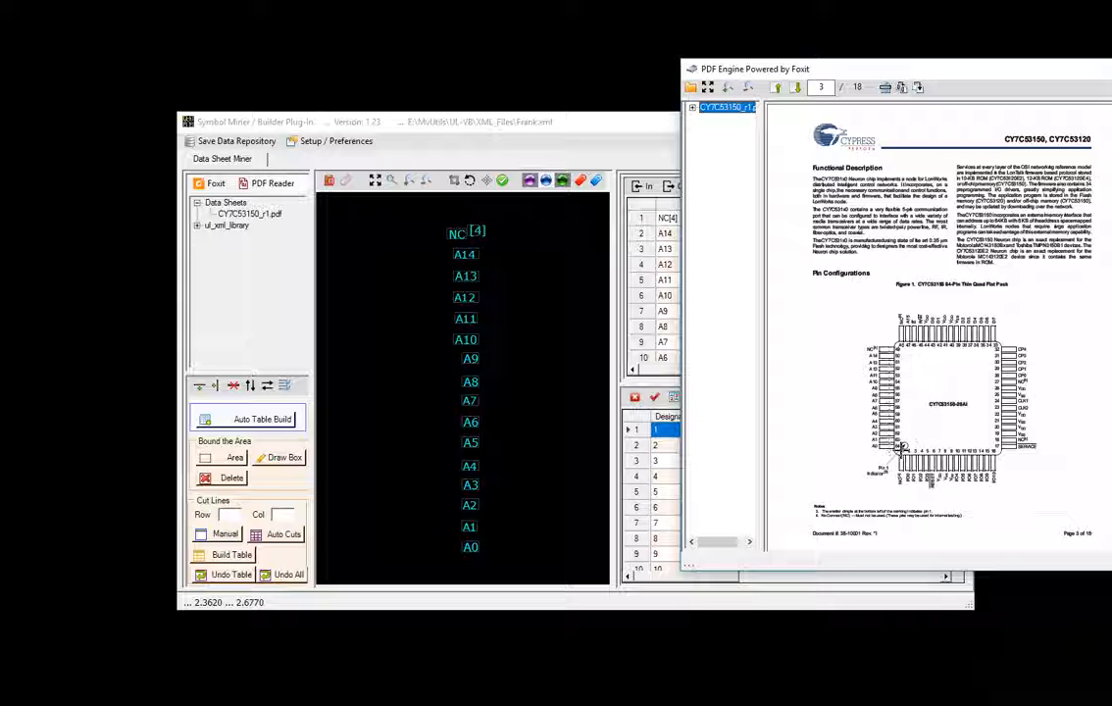
left_click_drag(901, 450, 901, 452)
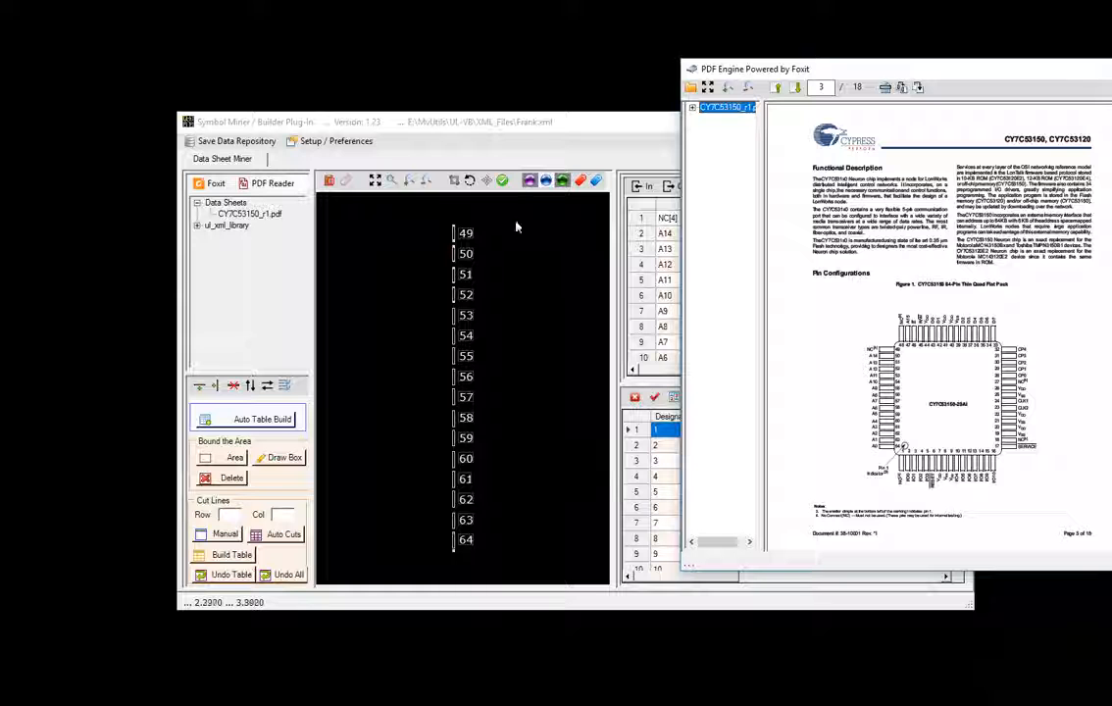
left_click(546, 182)
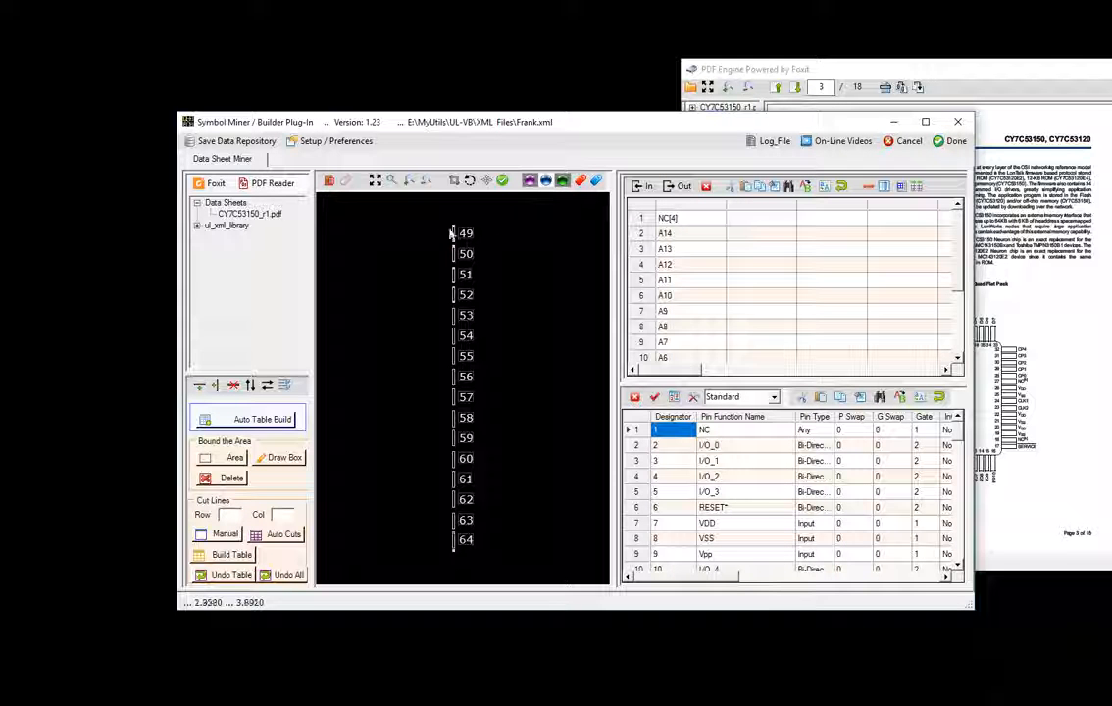
mouse_move(433, 217)
left_mouse_down()
mouse_move(504, 373)
mouse_move(519, 446)
left_mouse_up()
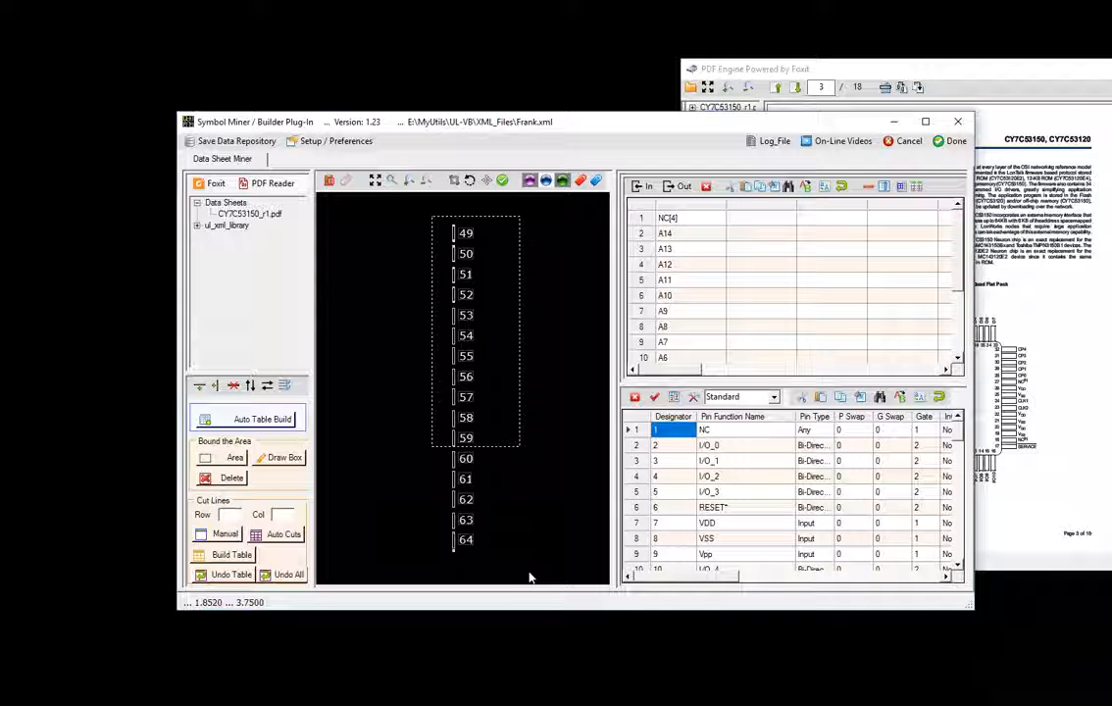
left_click_drag(530, 578, 529, 576)
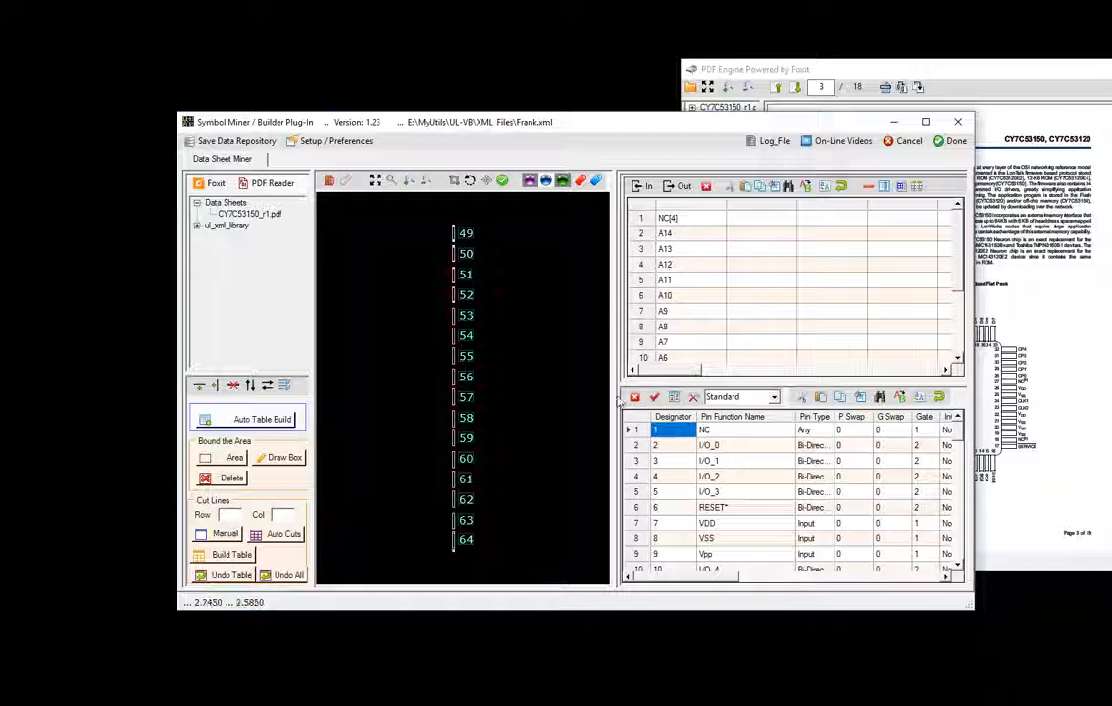
- Paste pin numbers 49–64 into the second column beside NC[4] through A0
left_click(762, 218)
right_click(762, 218)
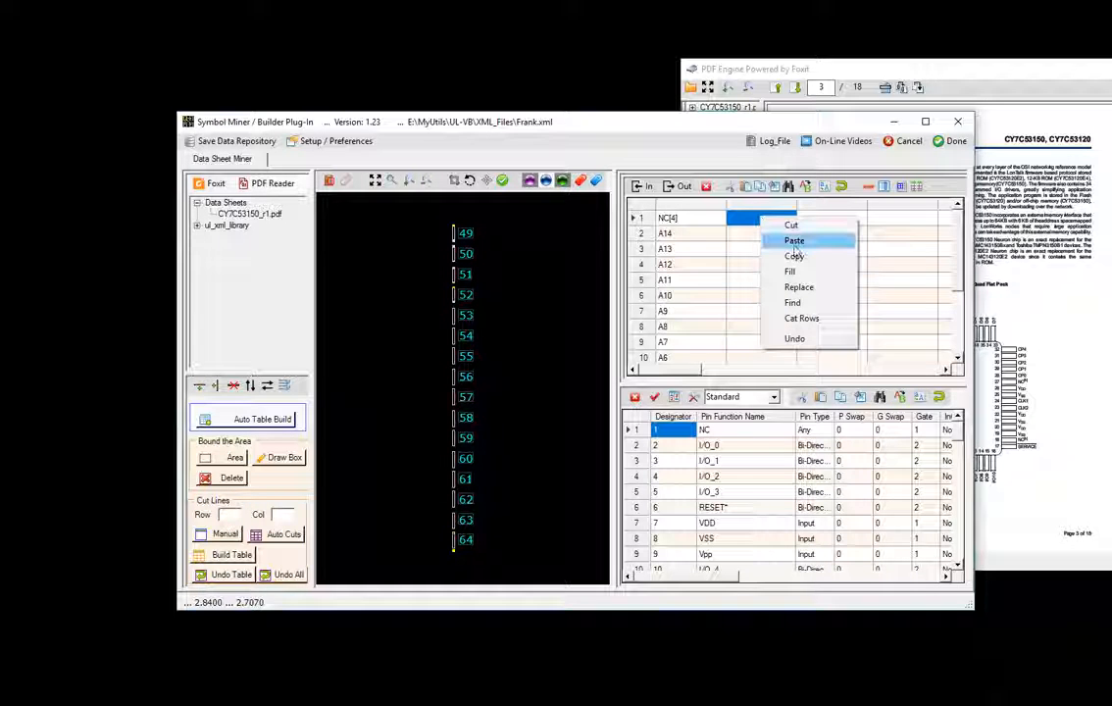
left_click(794, 241)
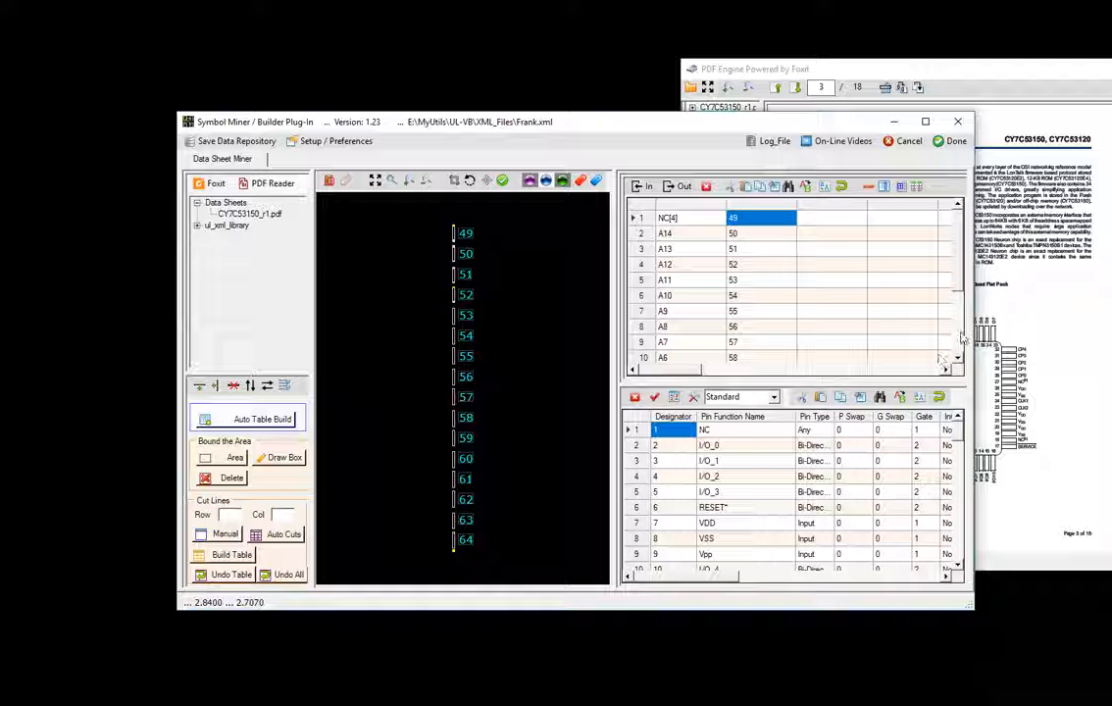
scroll(883, 294, "down", 3)
left_click(691, 342)
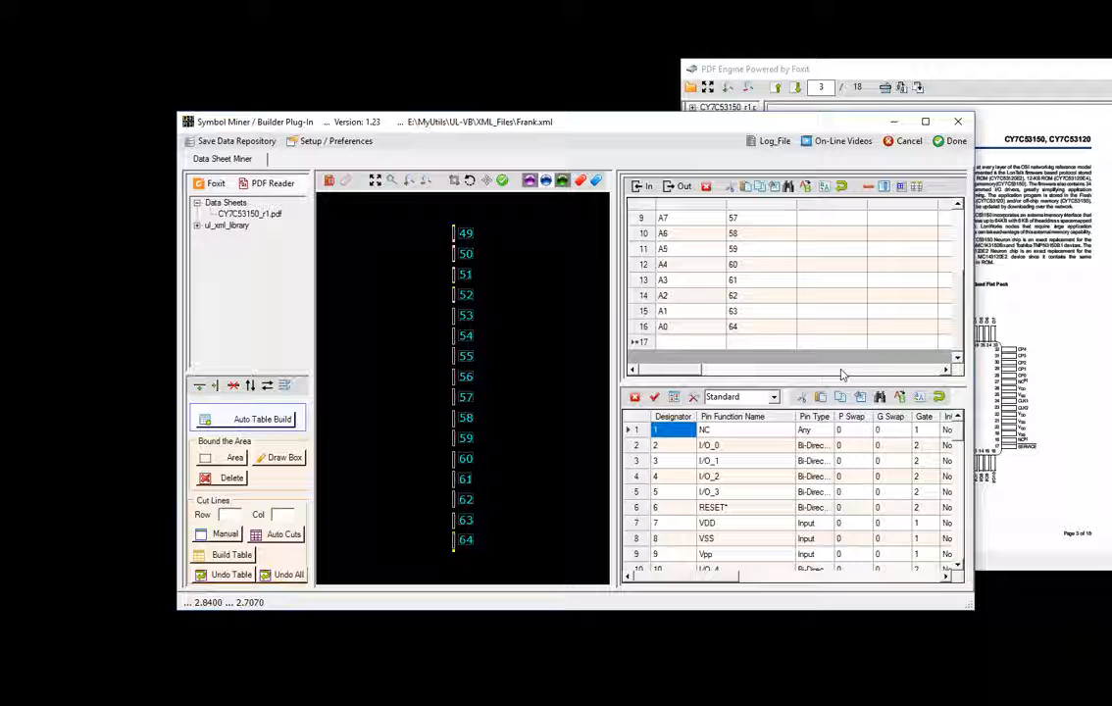
left_click(760, 188)
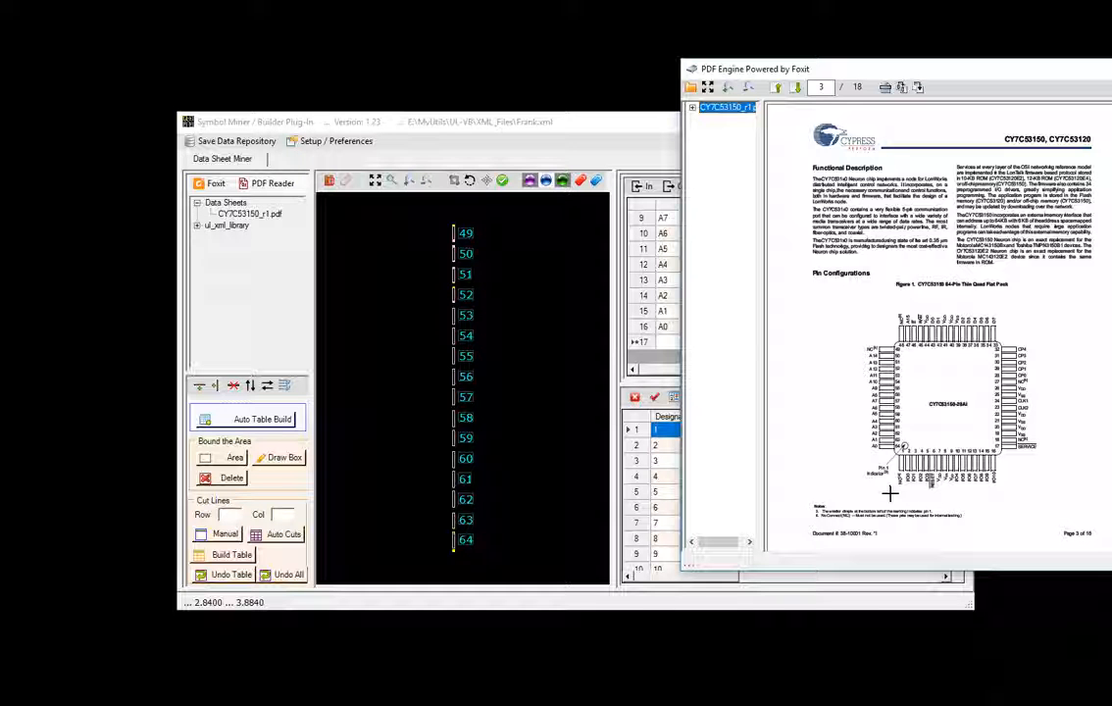
- Capture the bottom-edge pin labels NC, I/O0–I/O10, RESET, VDD, VSS and Vpp onto the canvas
left_click_drag(1012, 464, 1014, 468)
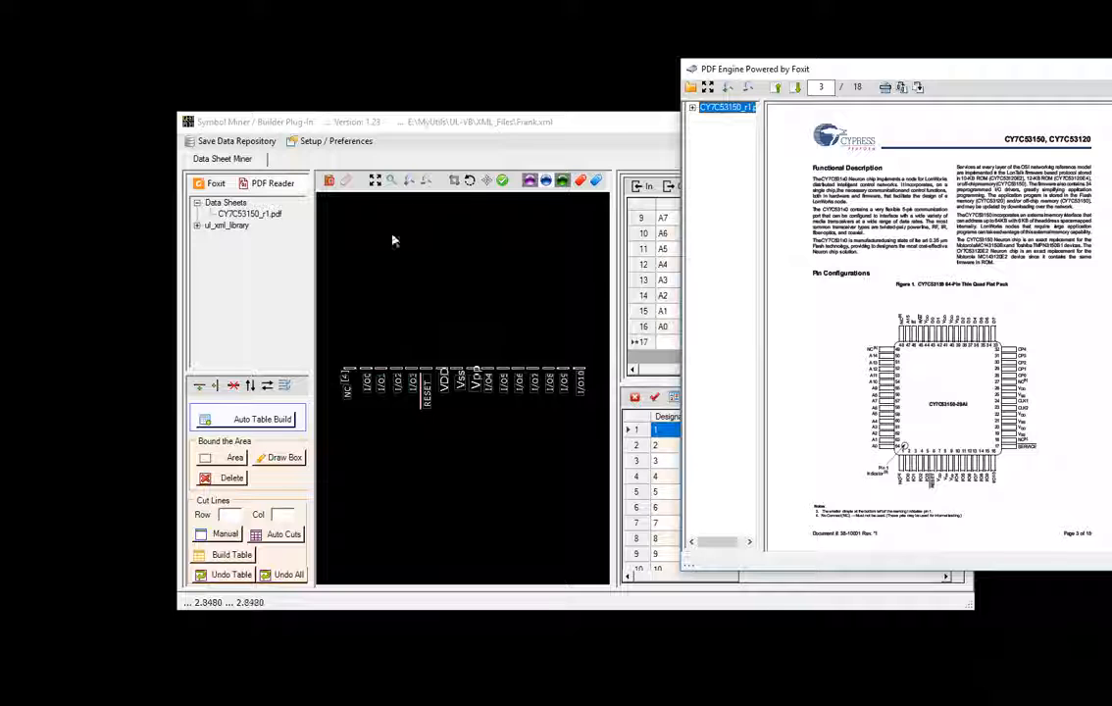
left_click(545, 184)
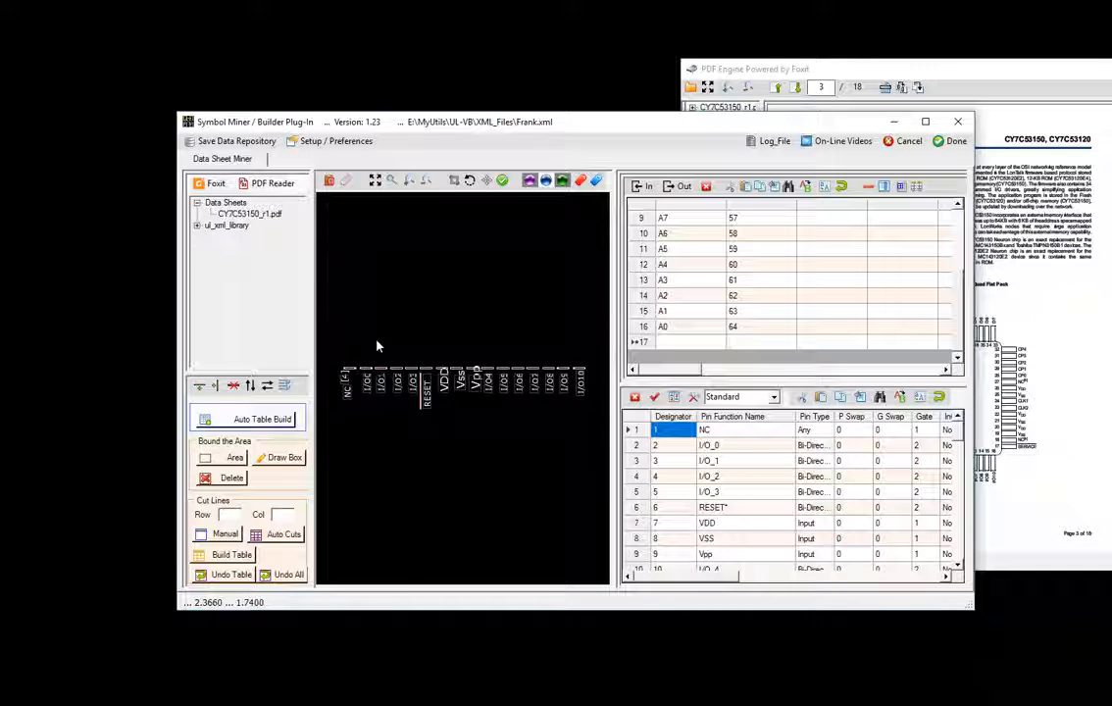
left_click_drag(333, 337, 600, 446)
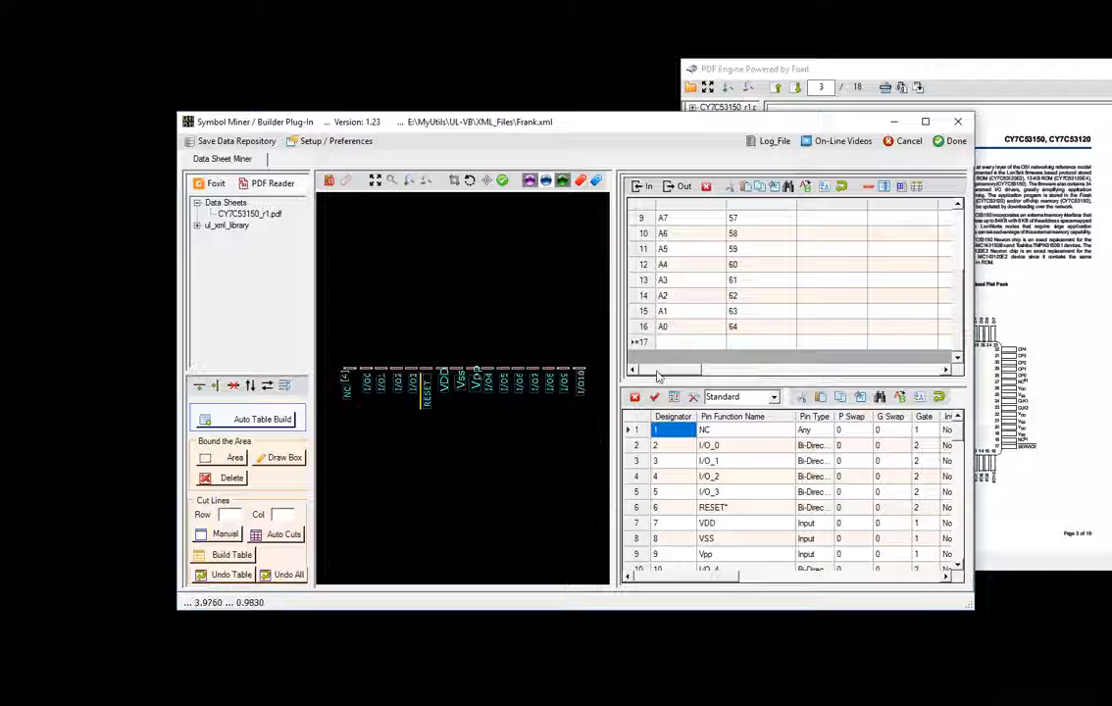
- Paste the bottom labels into row 17, then erase them so the row stays empty
left_click(677, 343)
left_click(677, 342)
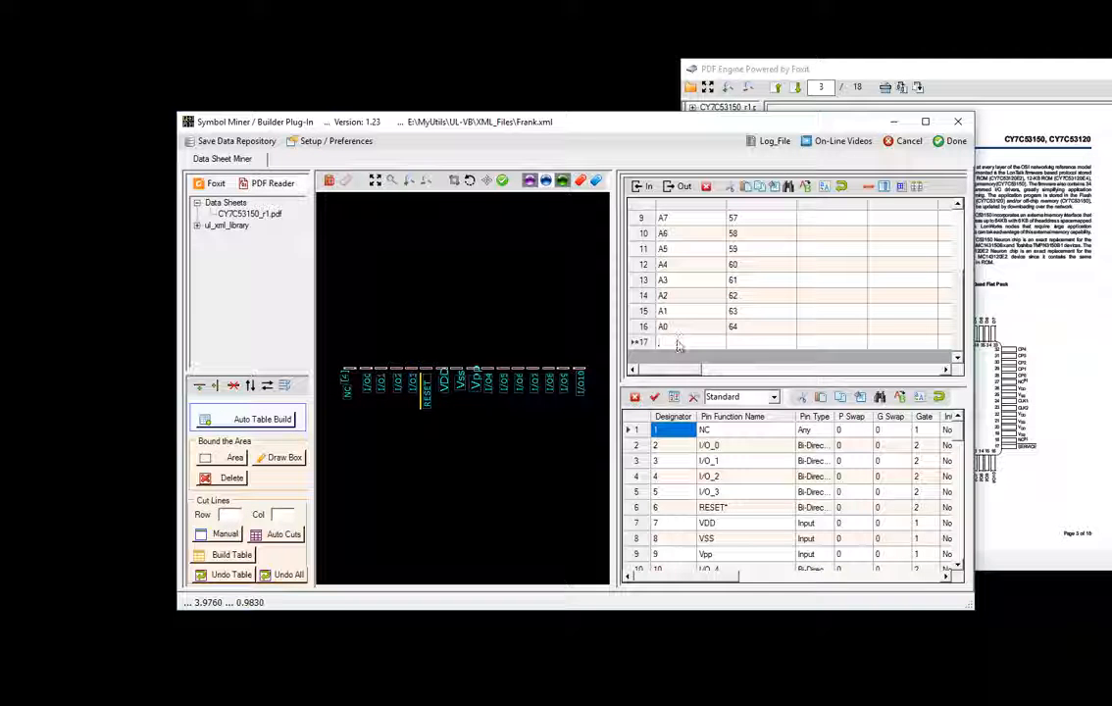
right_click(677, 341)
left_click(715, 397)
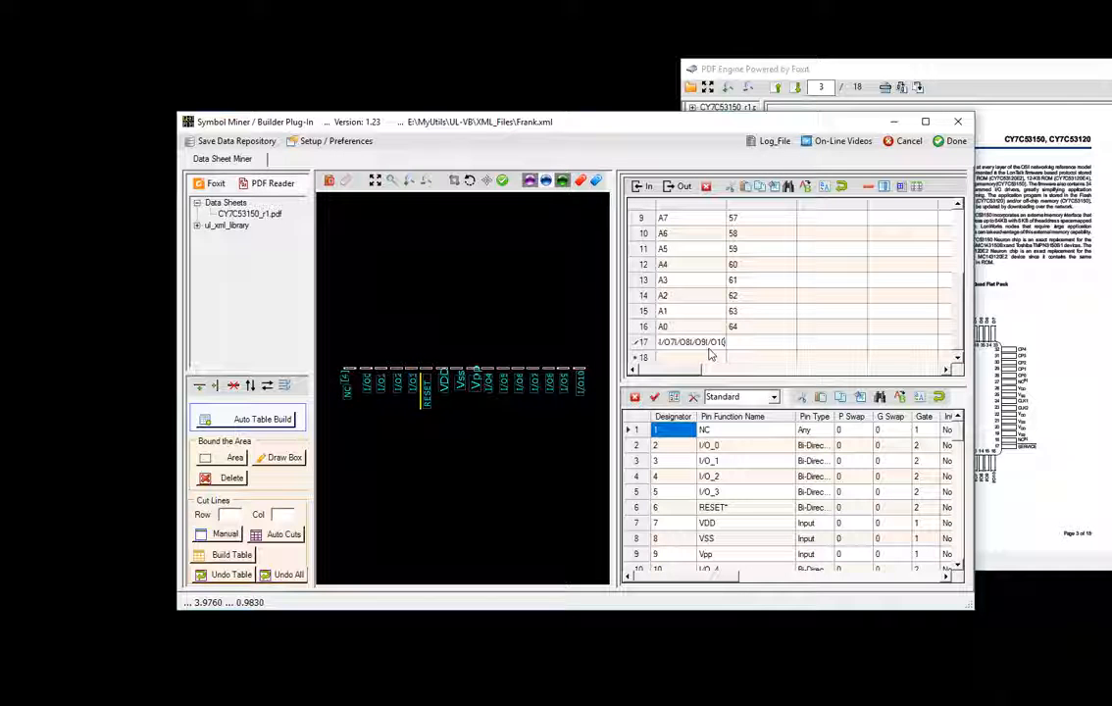
key("Home")
key("shift+End")
key("Delete")
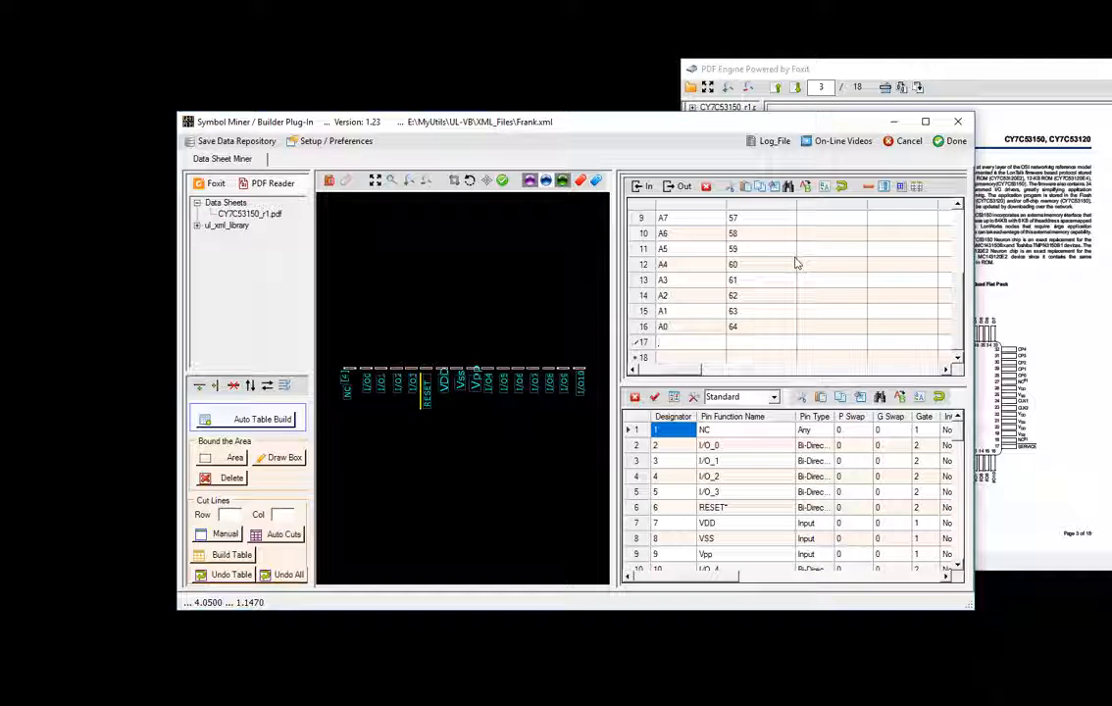
- Close Symbol Miner and the datasheet PDF, then show Frank's editor with gates Frank_01 and Frank_02
left_click(957, 142)
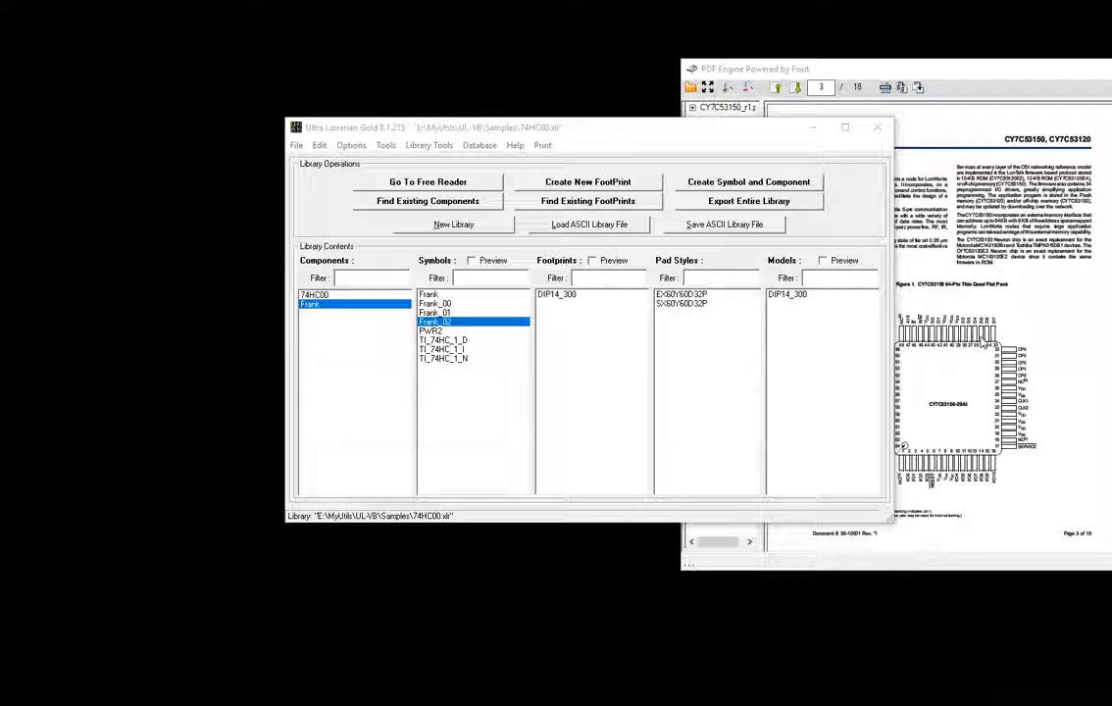
left_click(934, 294)
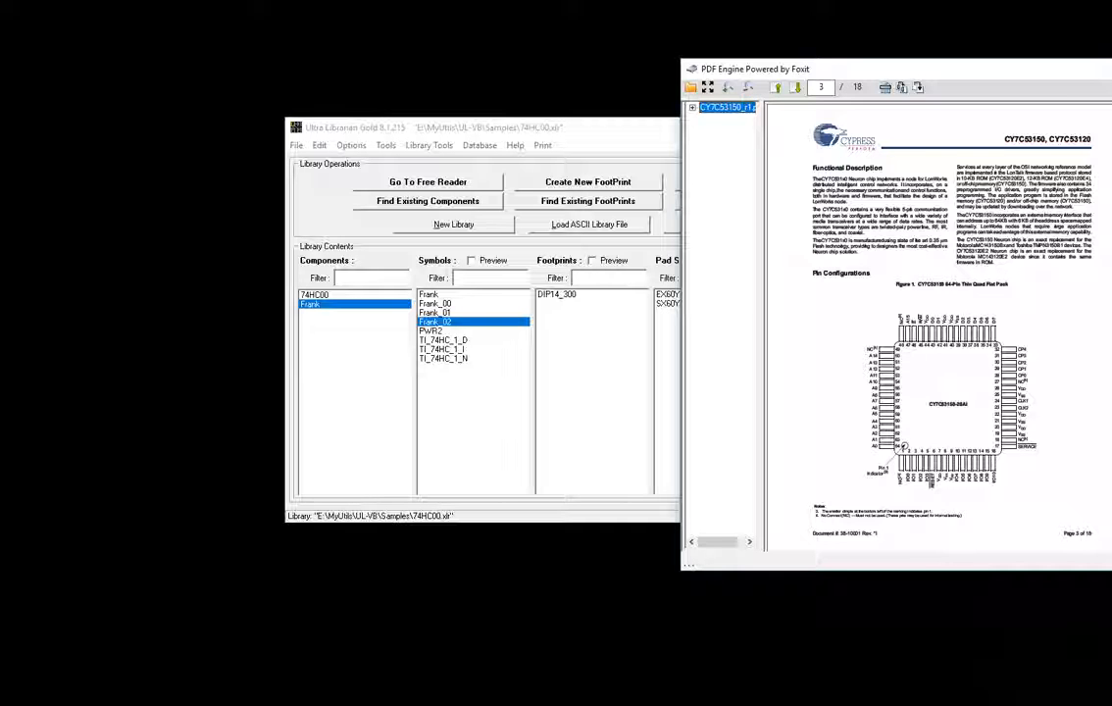
key("alt+F4")
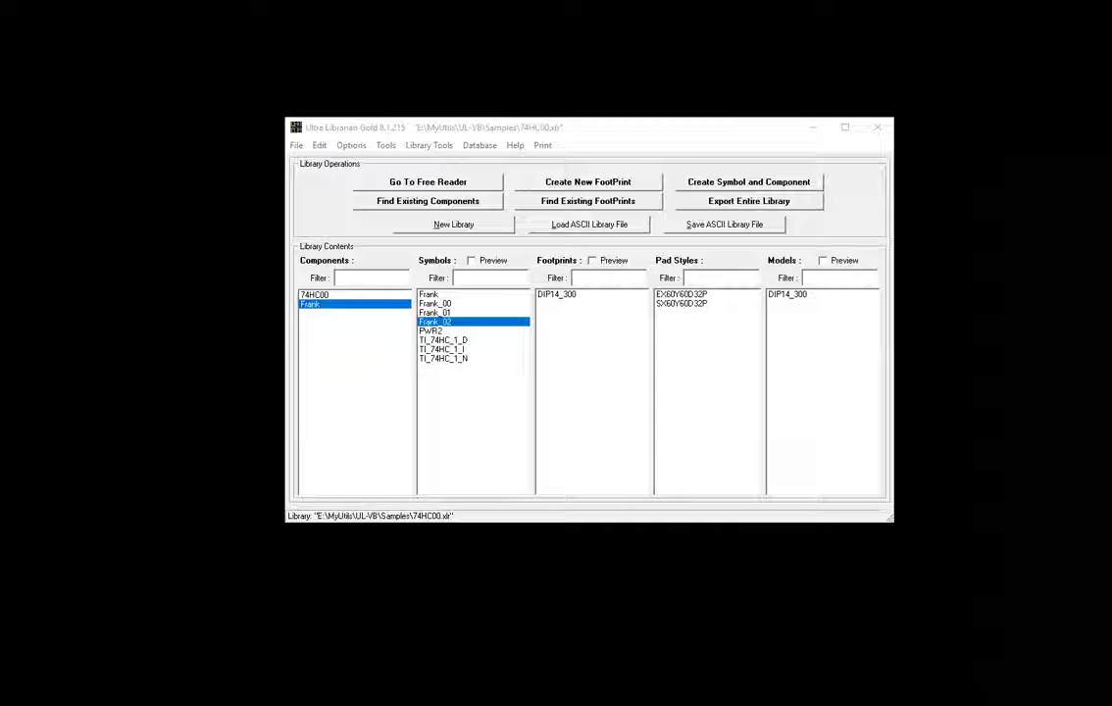
left_click_drag(422, 0, 576, 95)
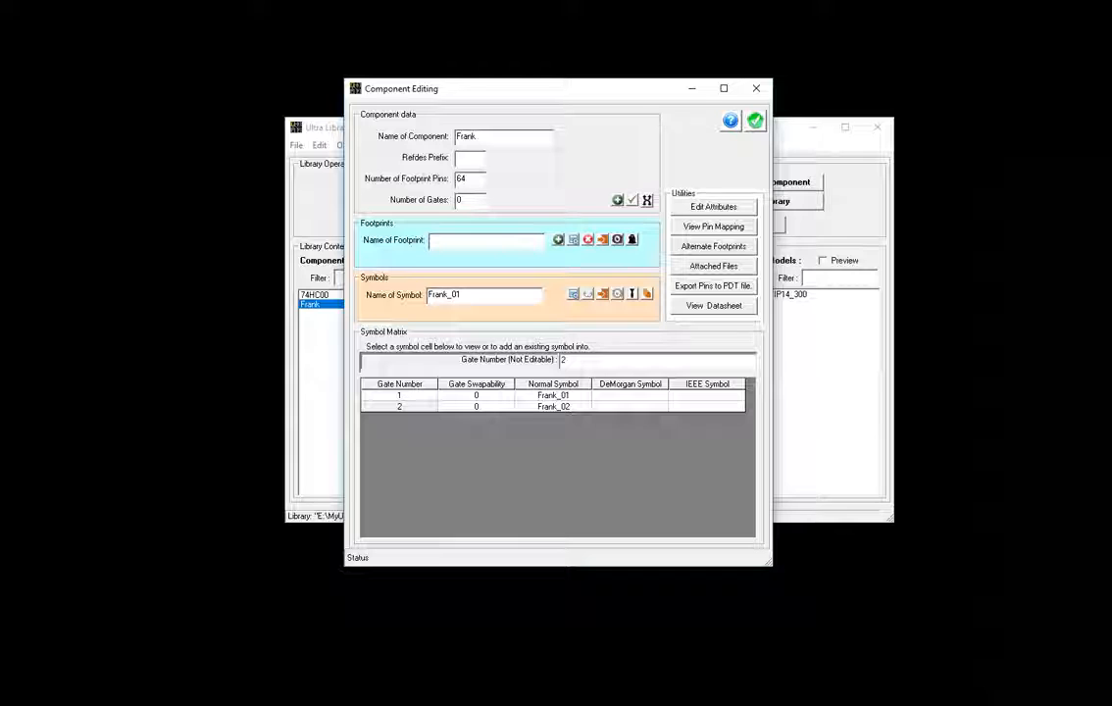